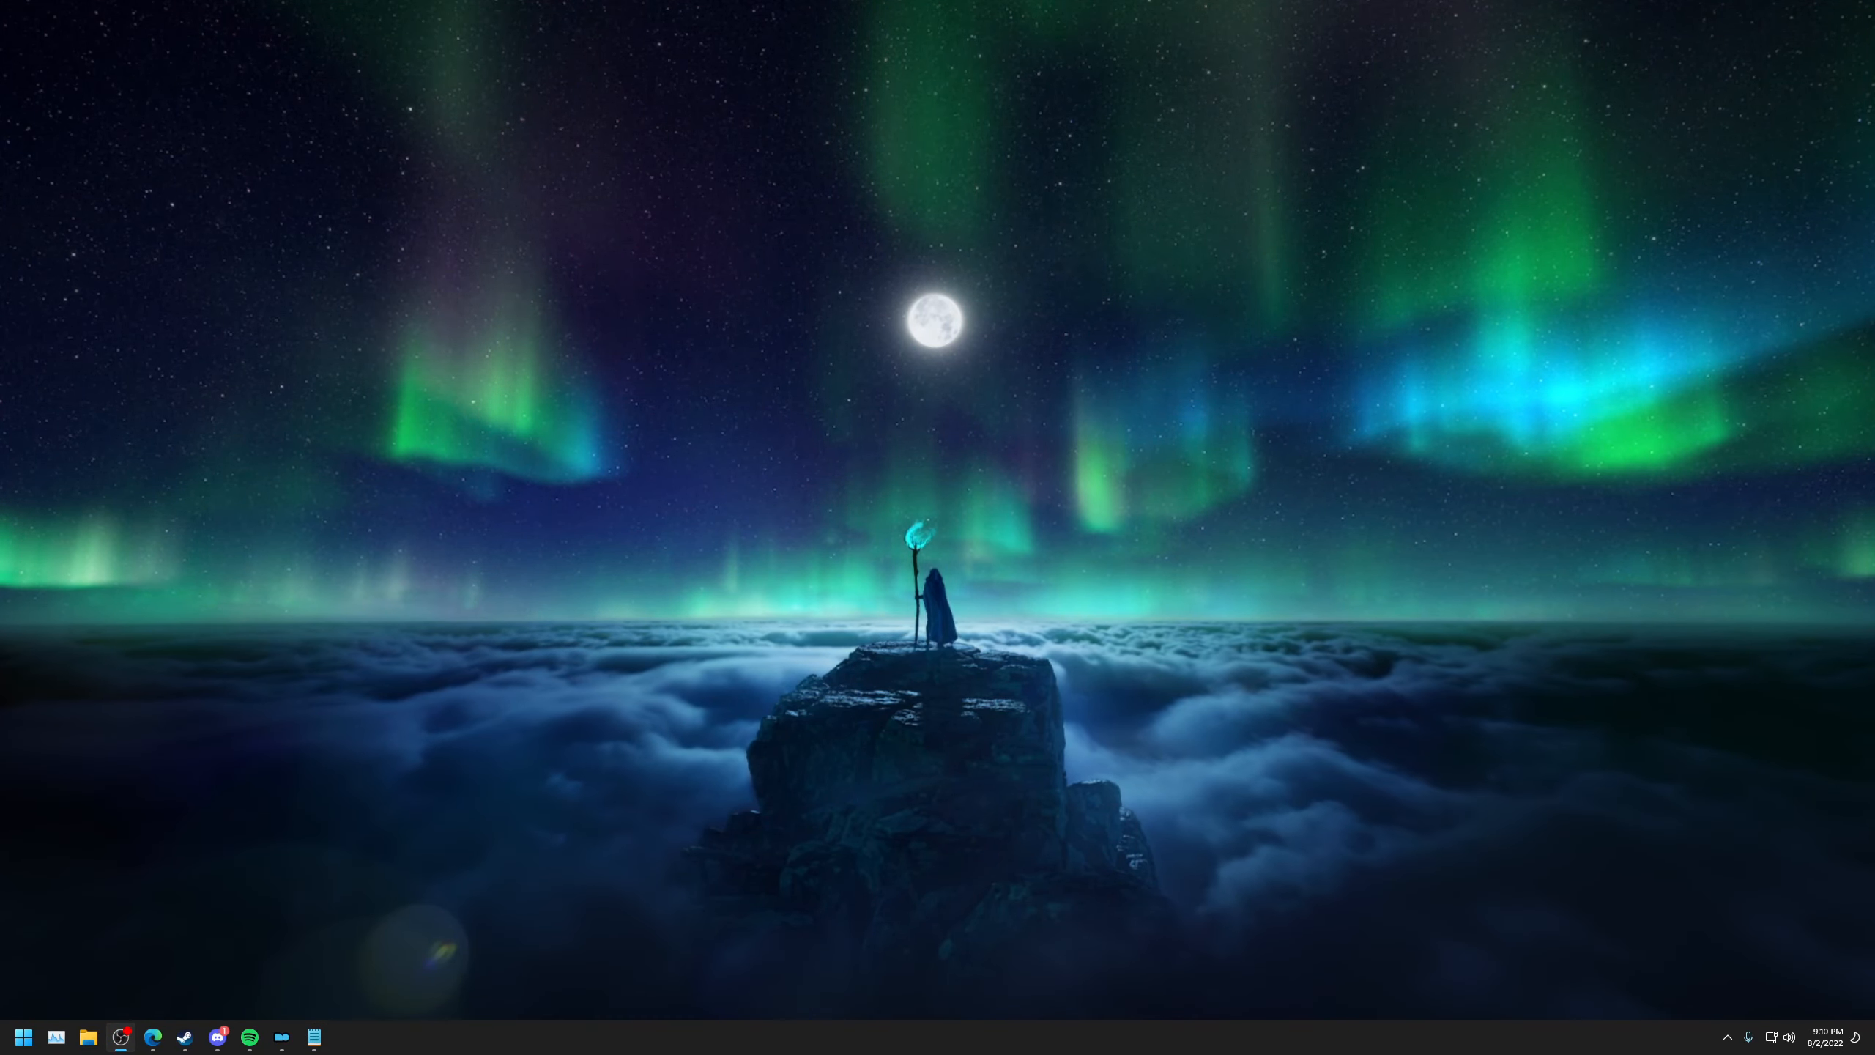
{"action": "key", "text": "alt+Tab"}
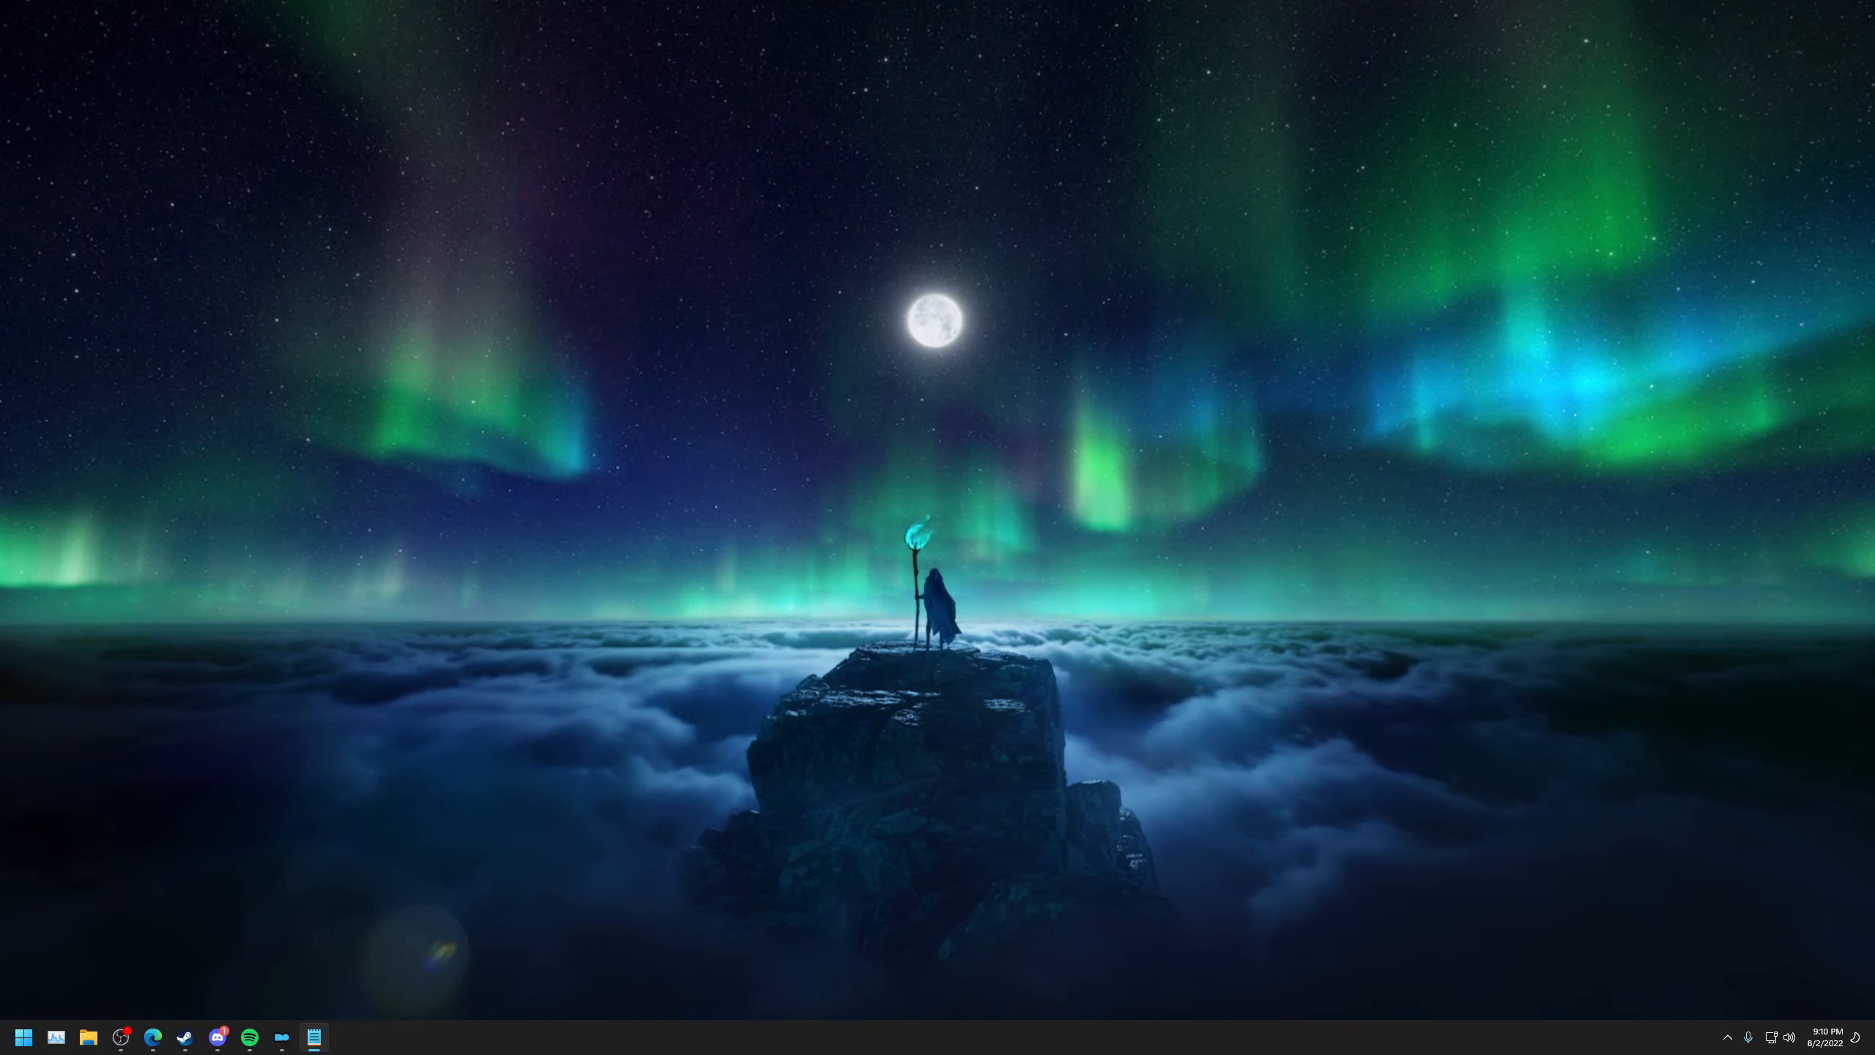
{"action": "left_click", "coordinate": [1020, 859]}
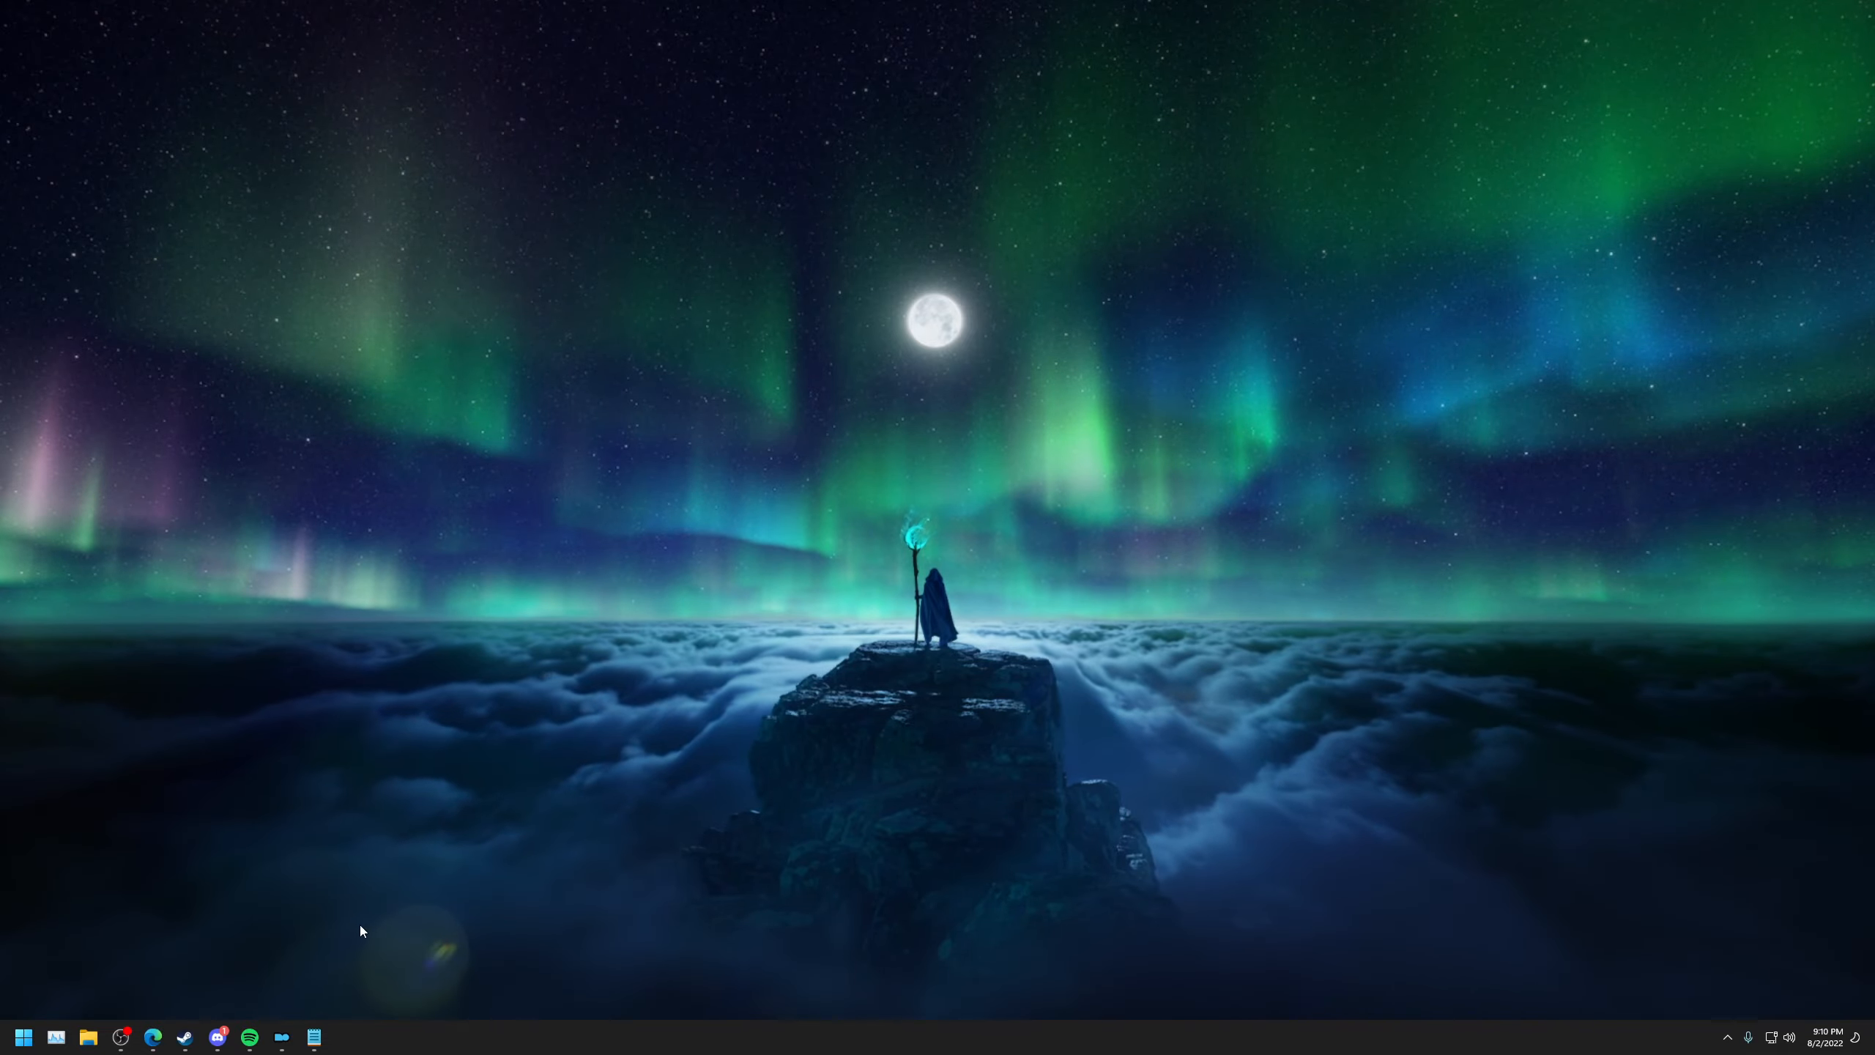
Switch to Steam, find GECK - New Vegas Edition in the library and view its install options without installing it.
{"action": "left_click", "coordinate": [186, 1042]}
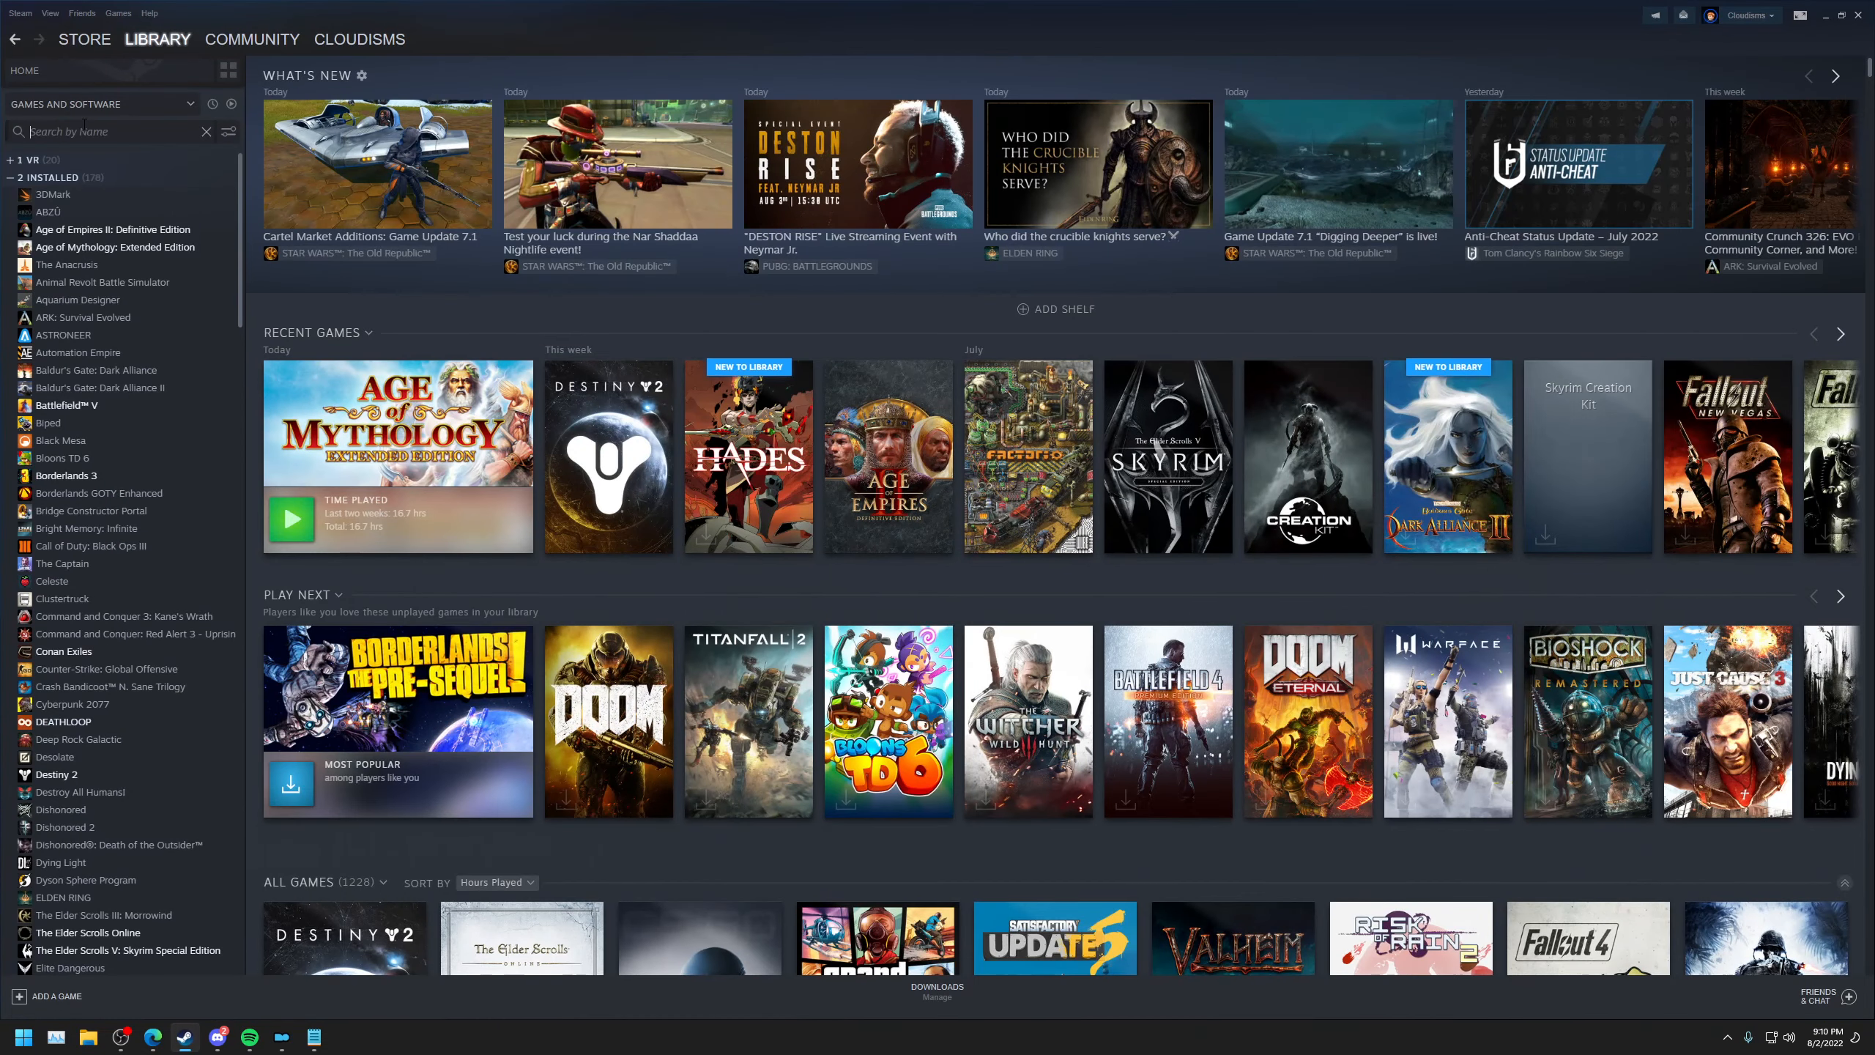
{"action": "type", "text": "geck"}
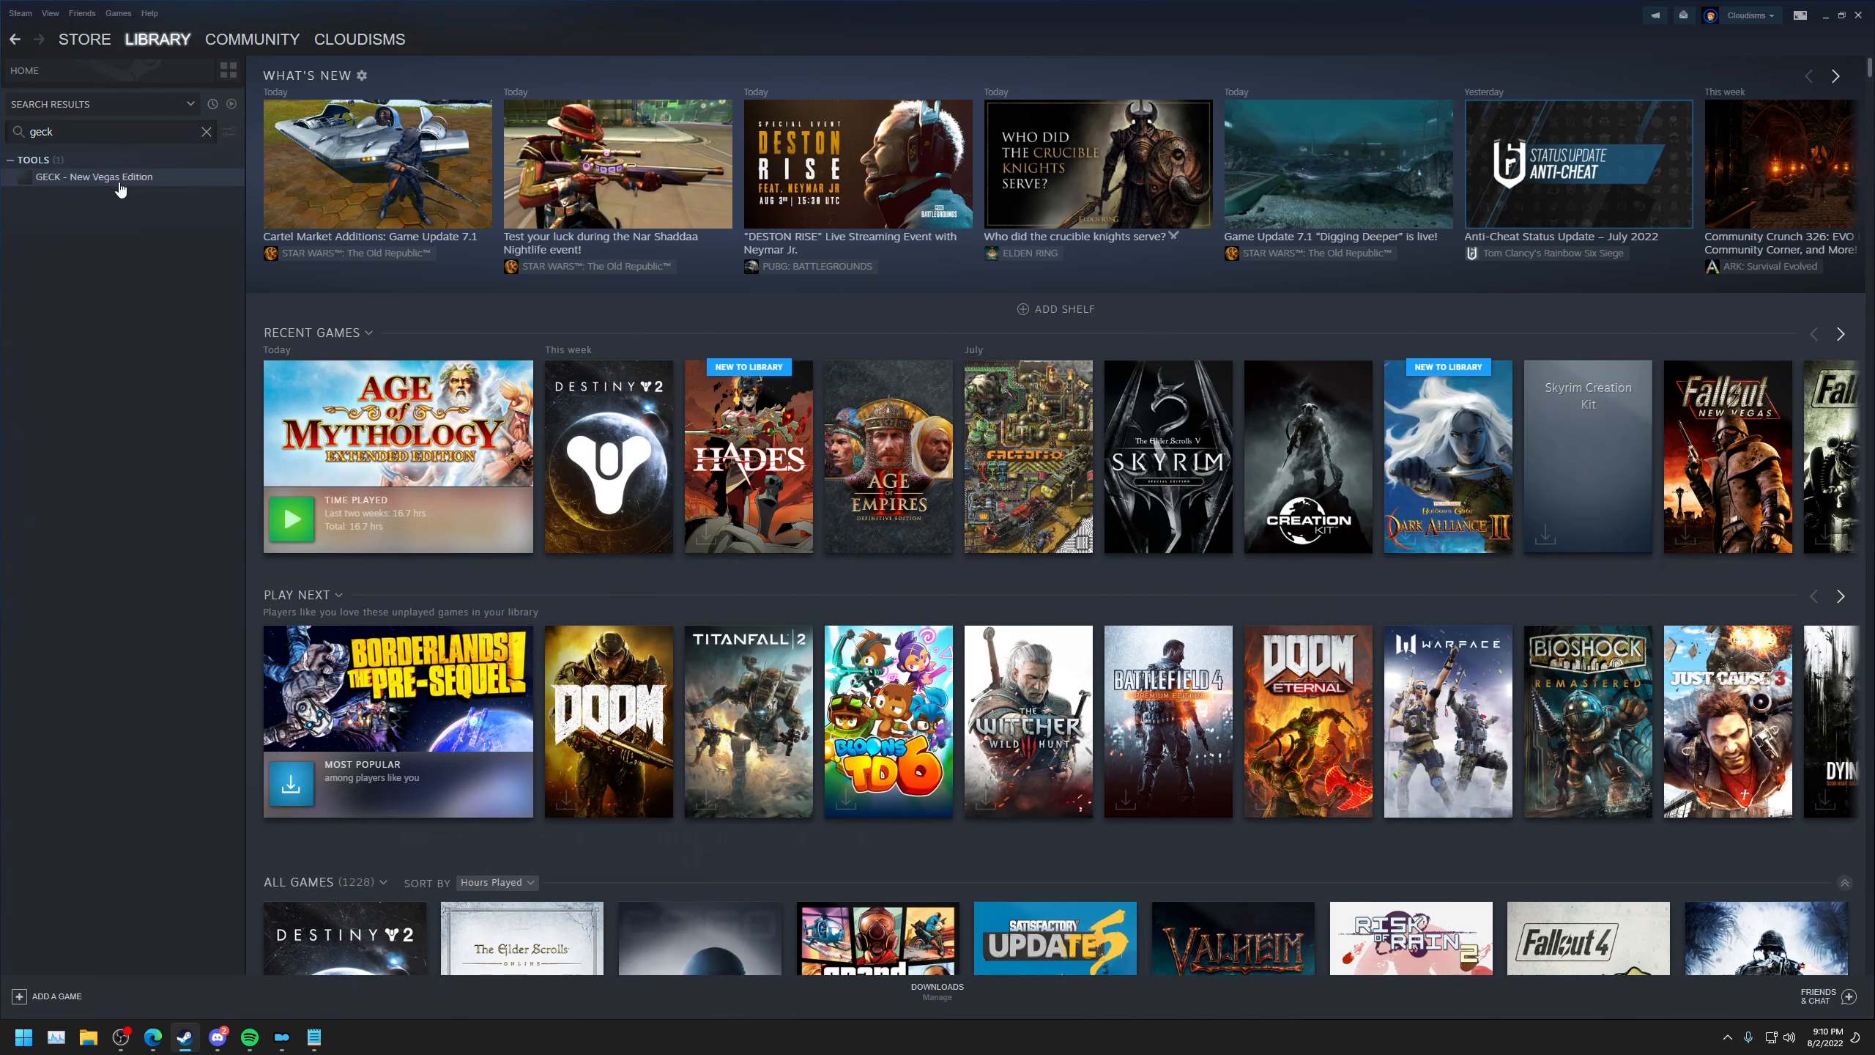
{"action": "left_click", "coordinate": [118, 185]}
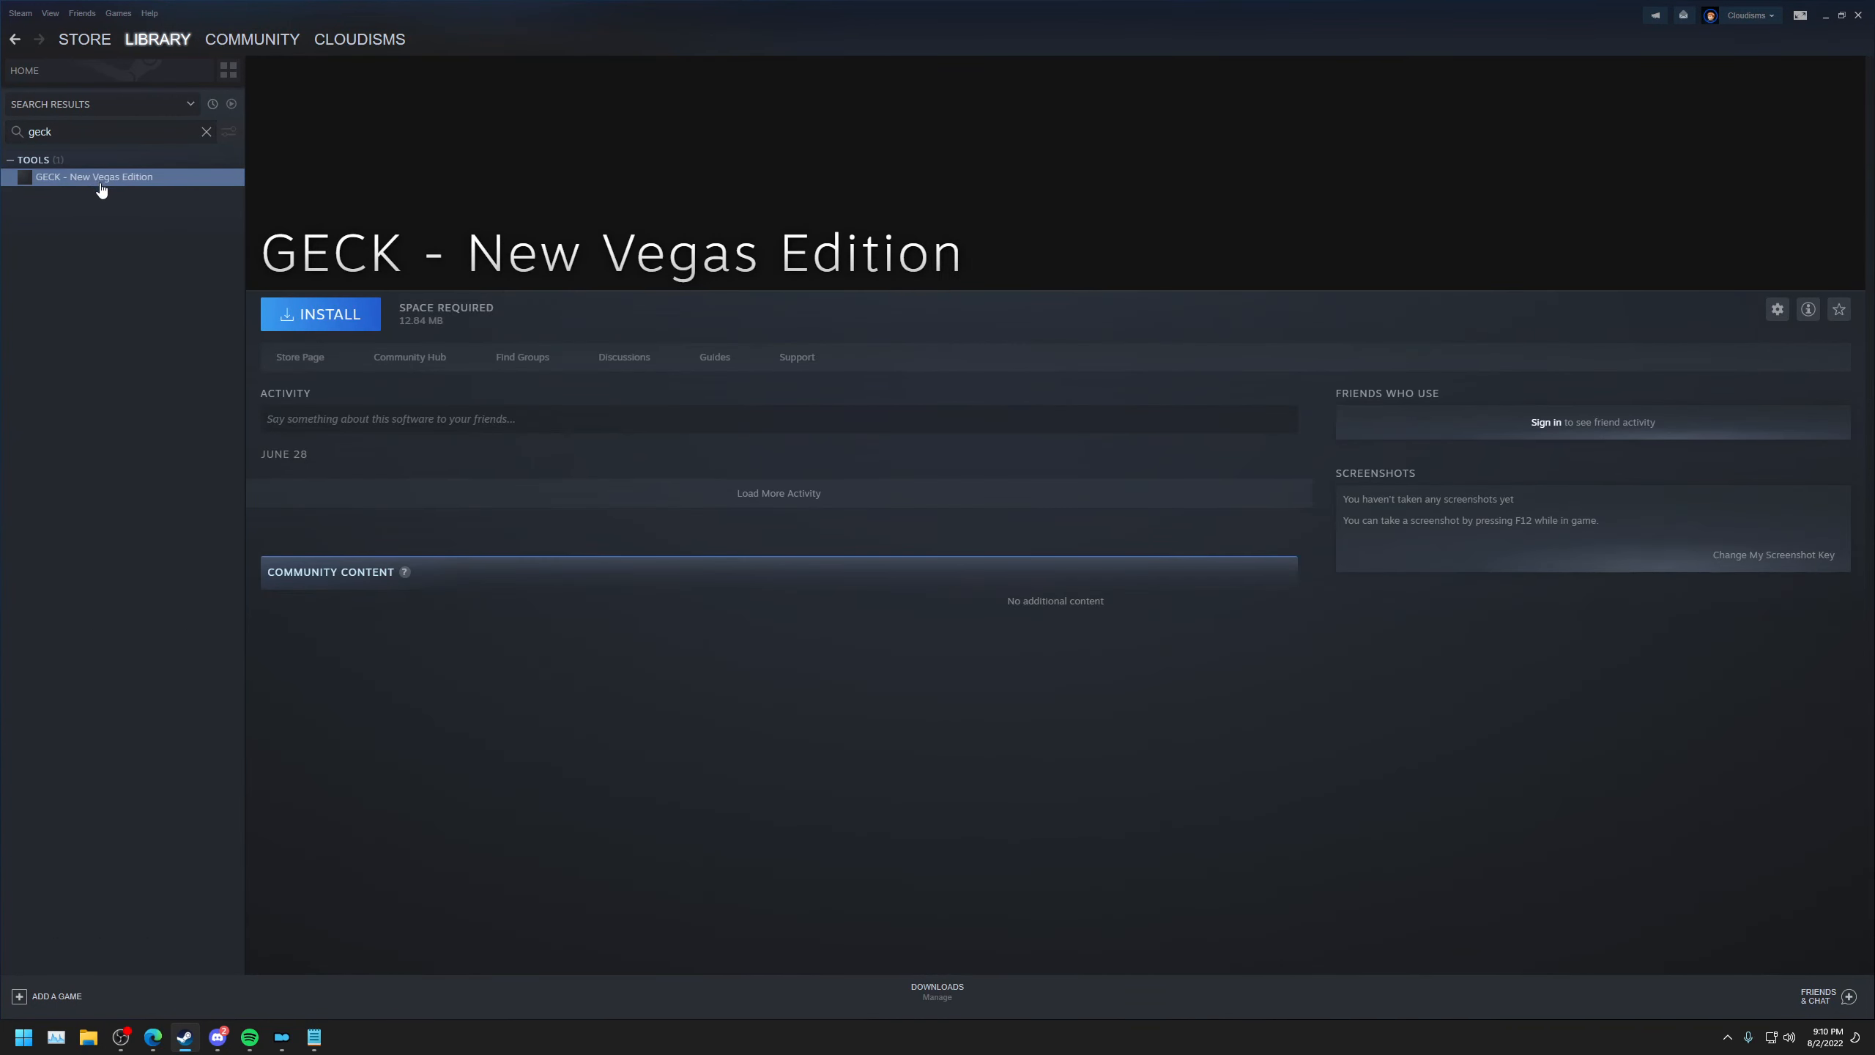
{"action": "left_click", "coordinate": [312, 318]}
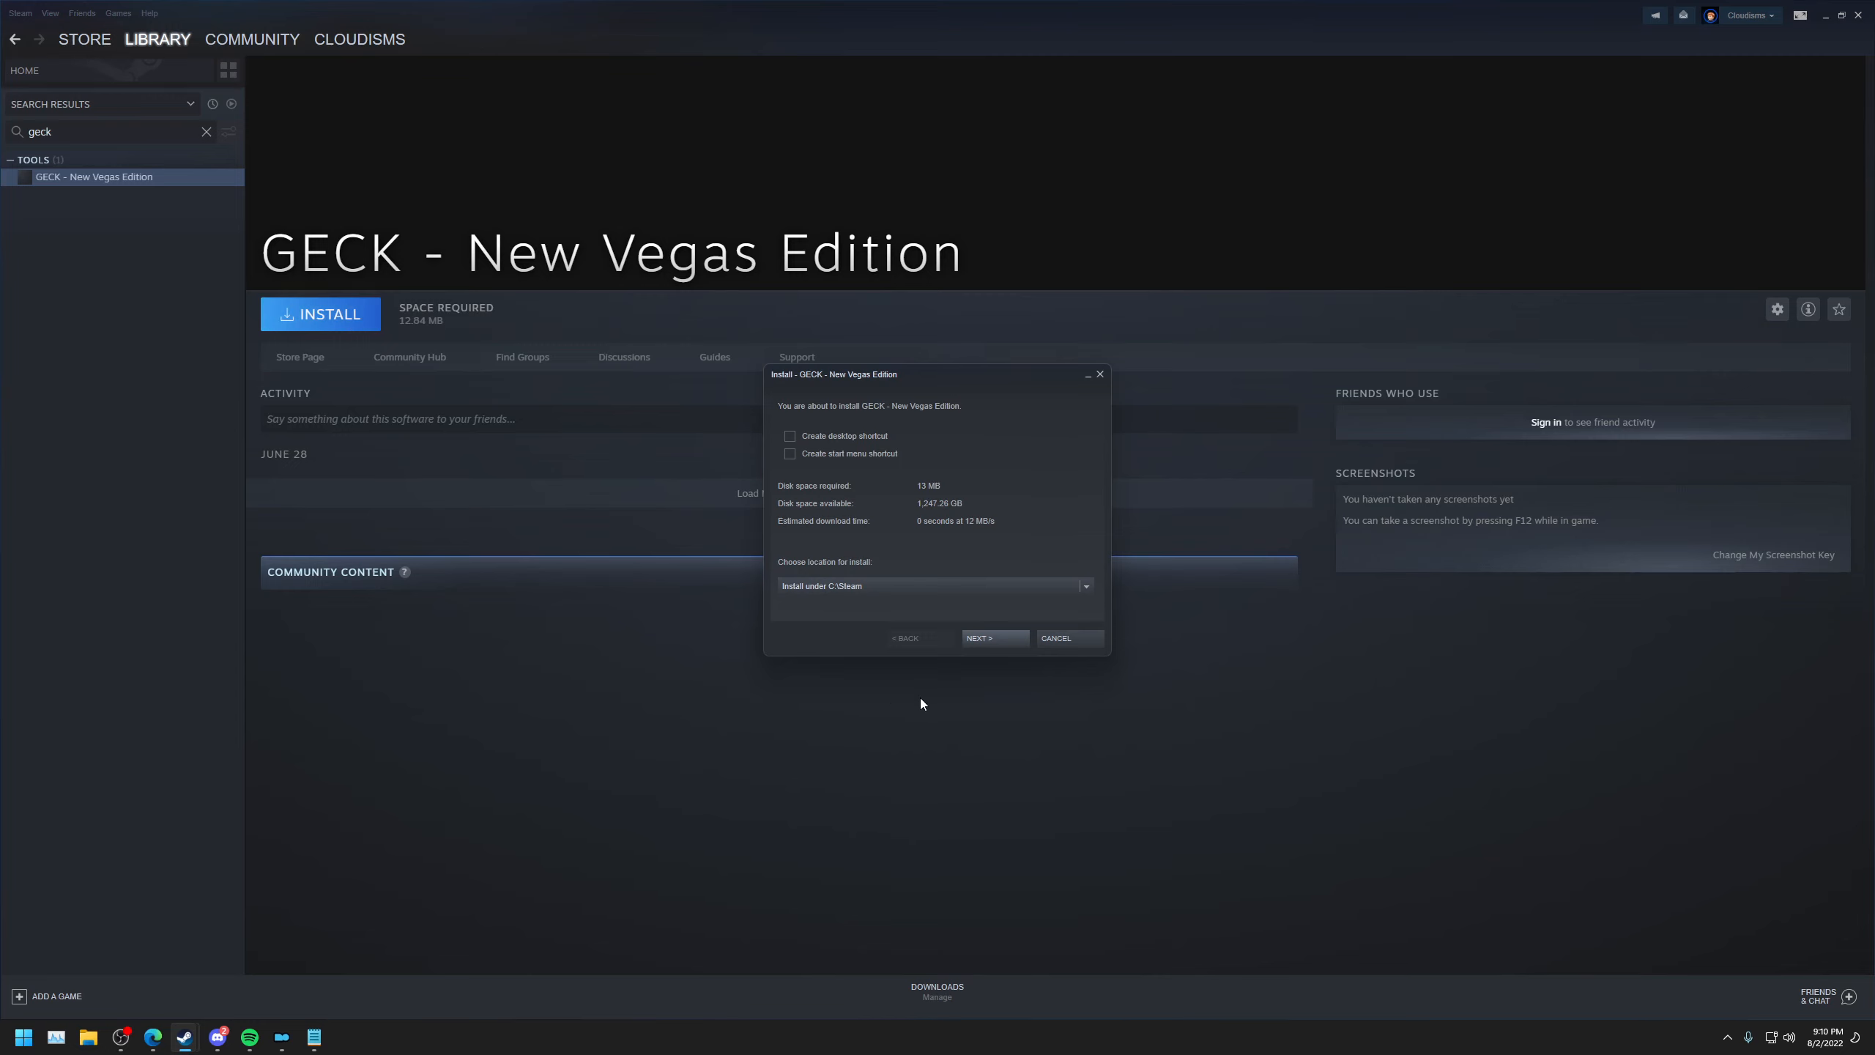
{"action": "left_click", "coordinate": [1051, 640]}
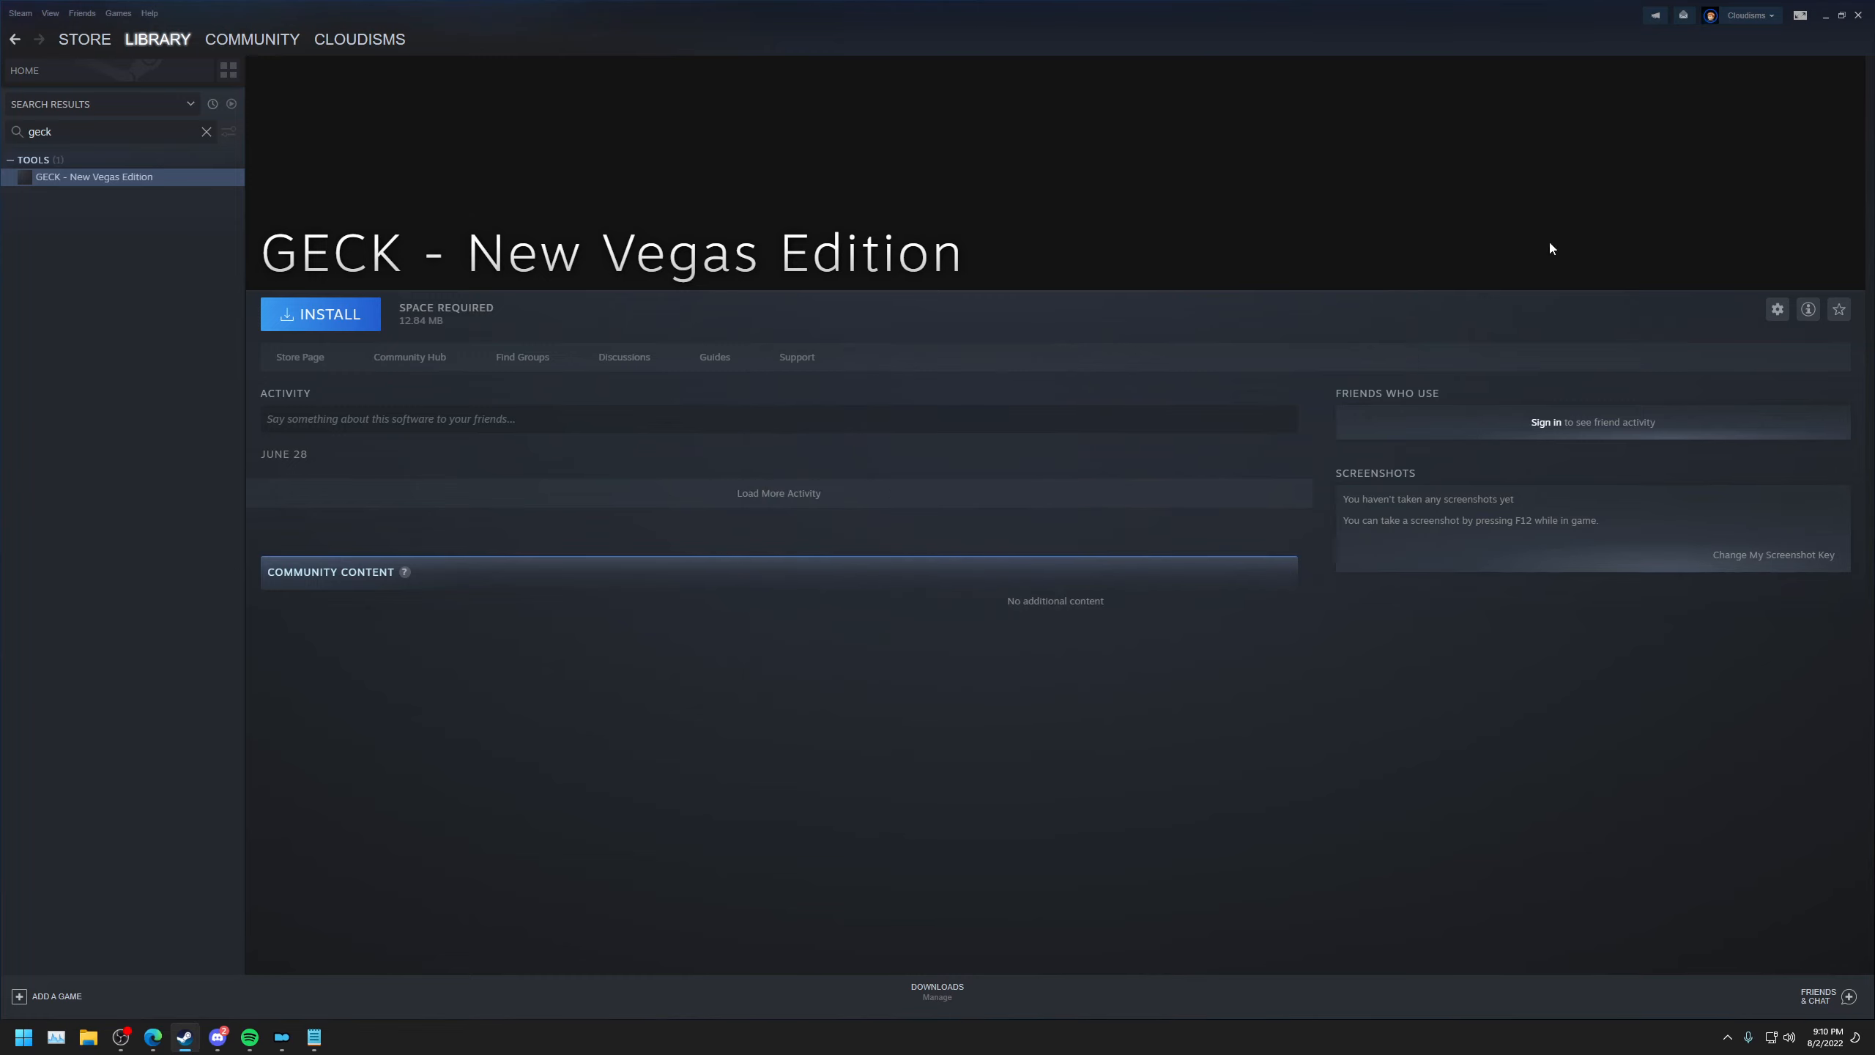
{"action": "left_click", "coordinate": [1827, 16]}
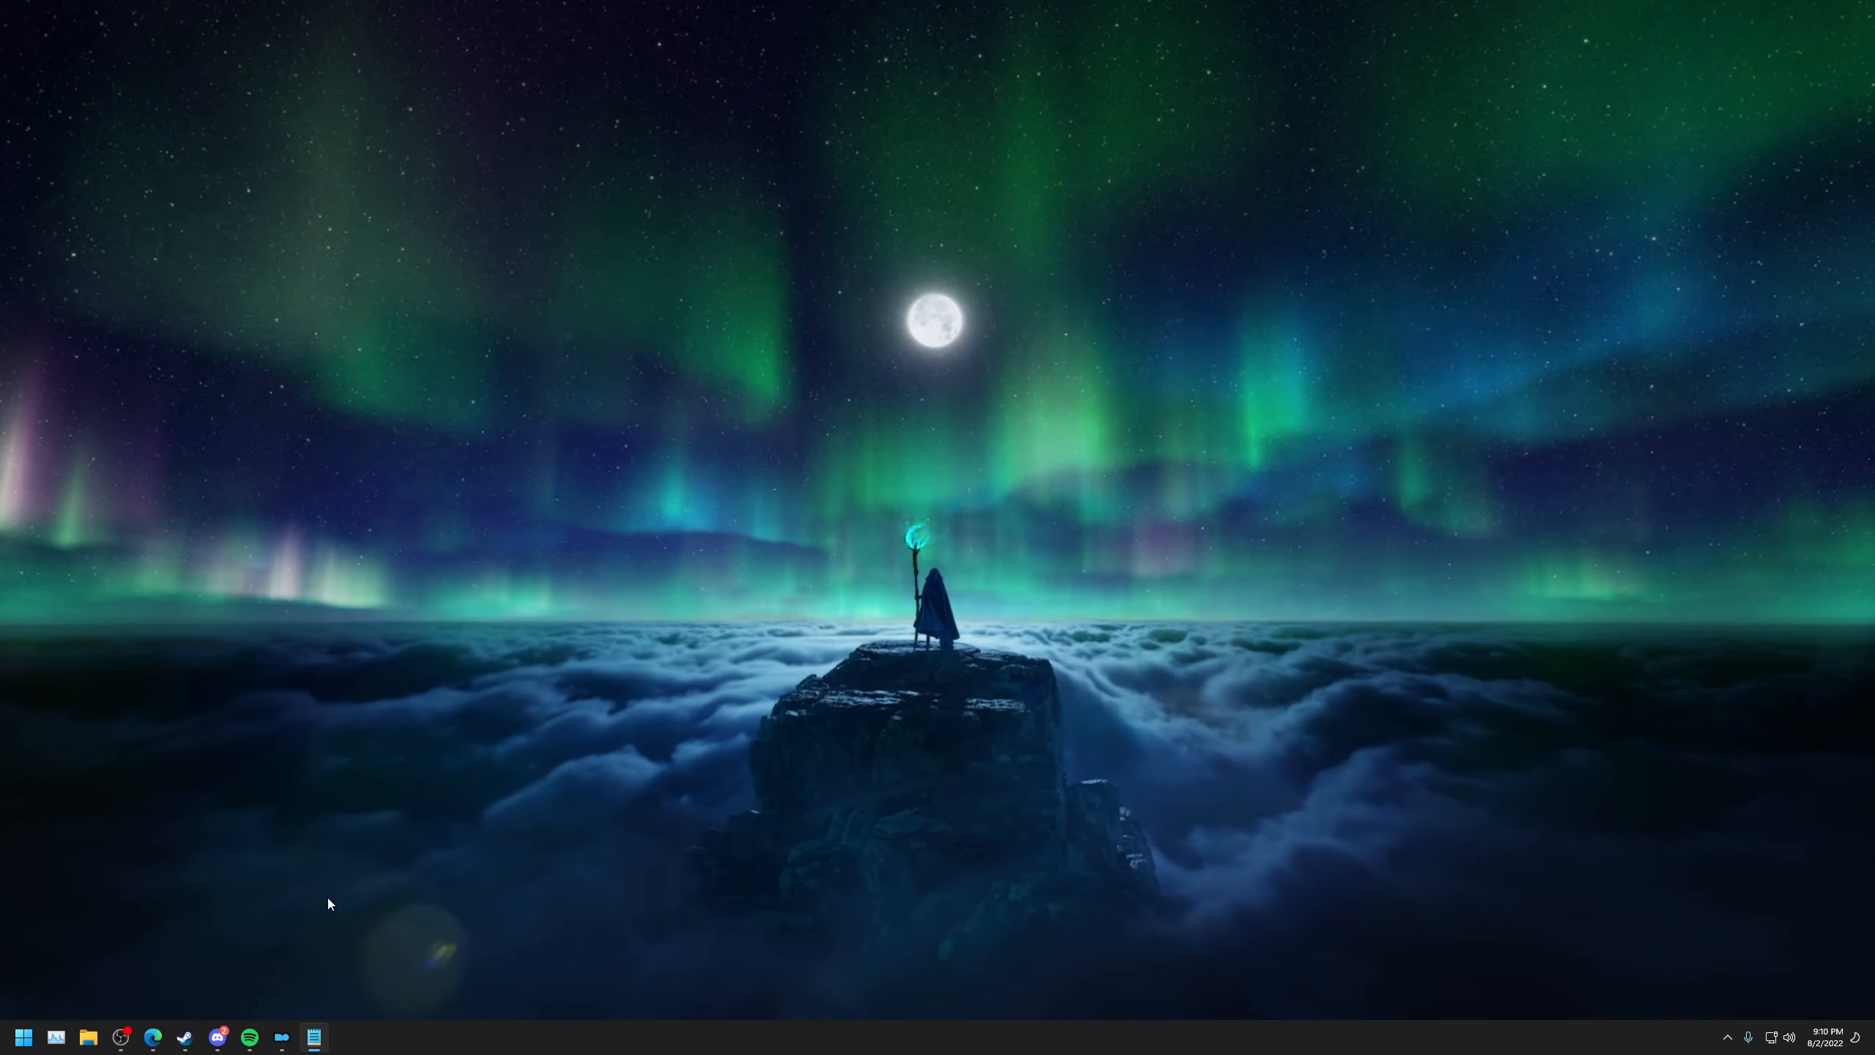
Switch to the browser and show the main files of the GECK Extender mod on Nexus Mods.
{"action": "left_click", "coordinate": [156, 1040]}
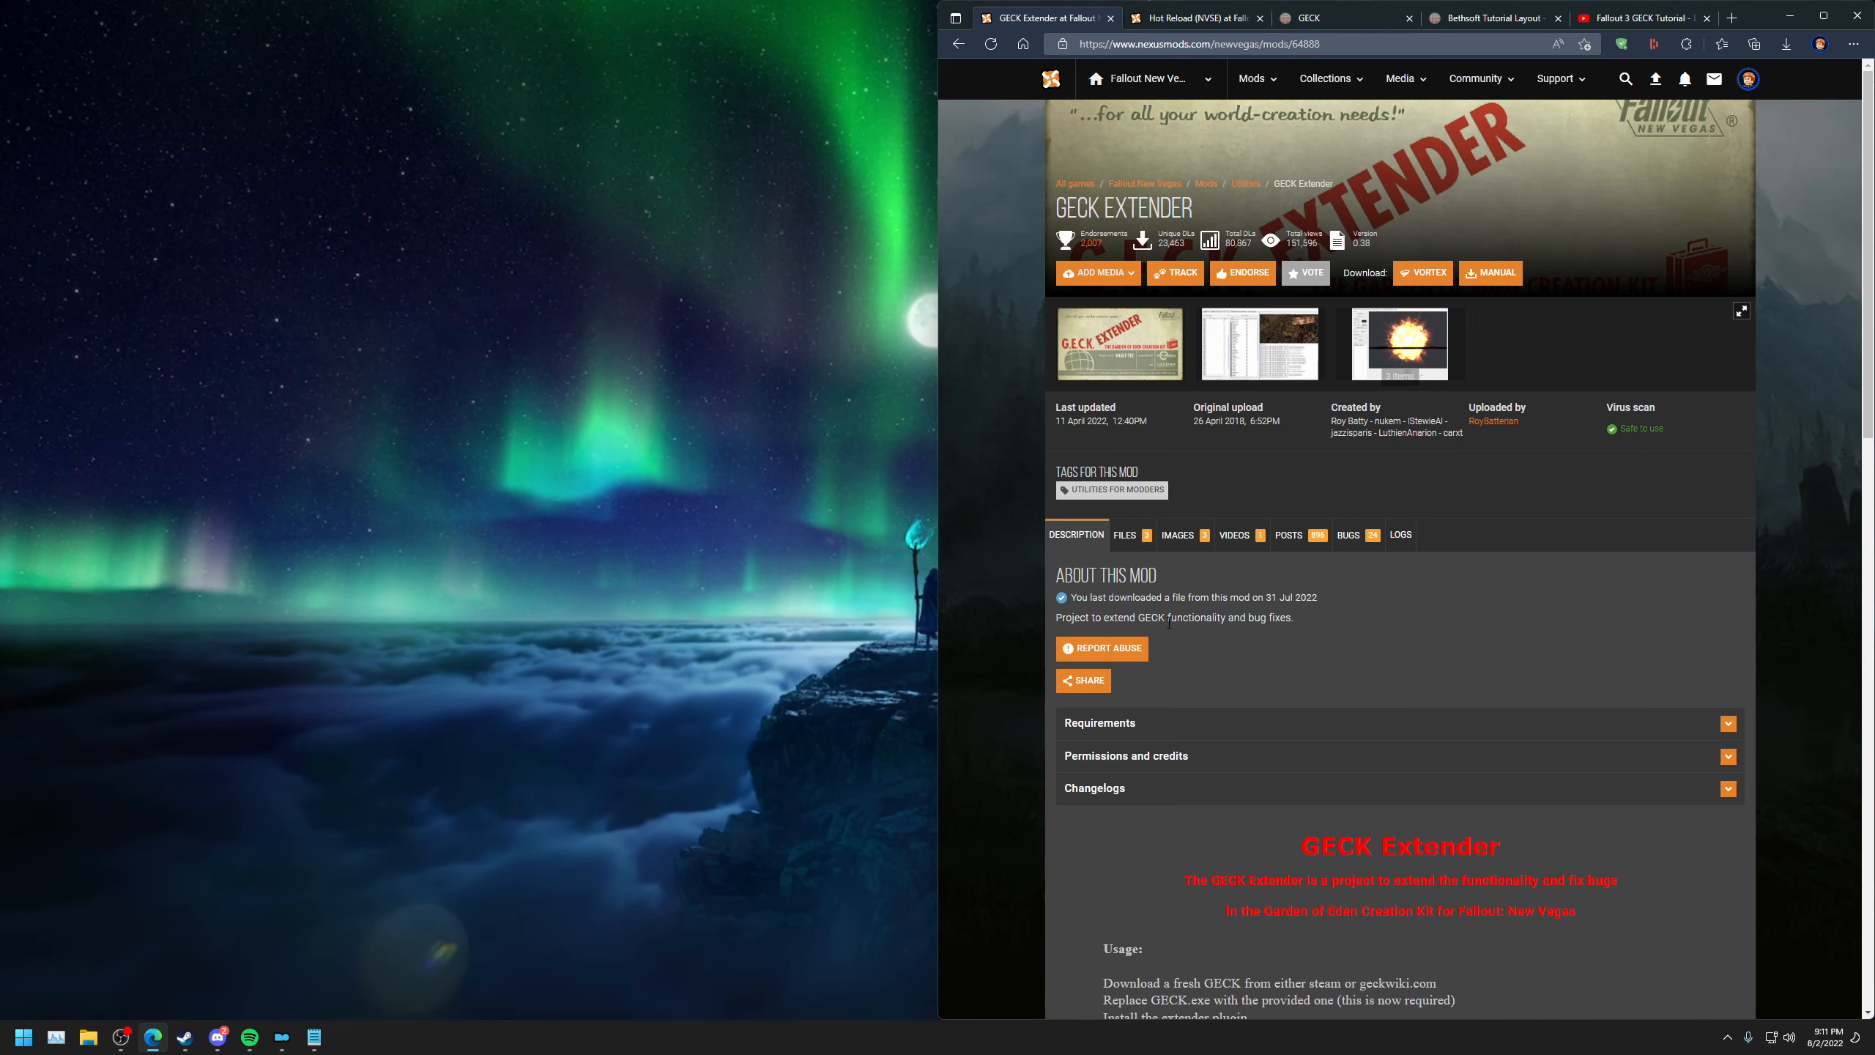
{"action": "left_click", "coordinate": [1130, 537]}
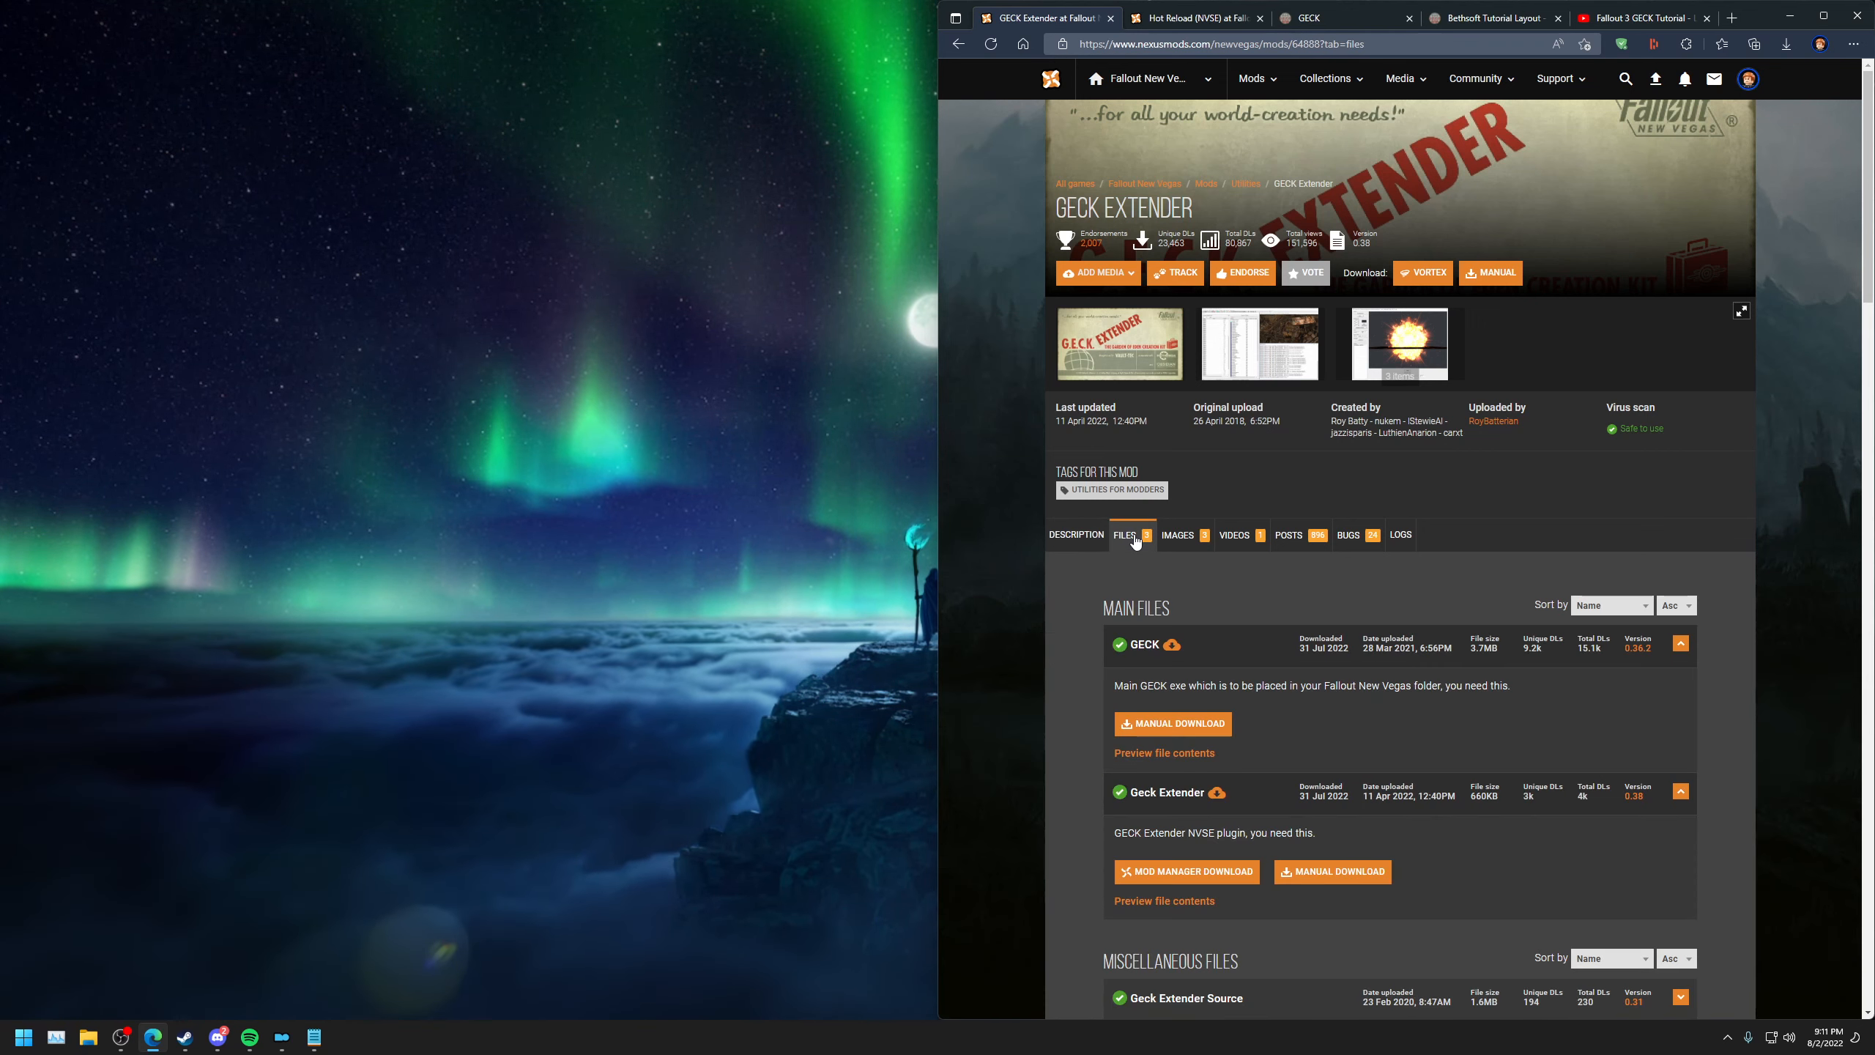
{"action": "scroll", "coordinate": [1033, 521], "scroll_direction": "down", "scroll_amount": 2}
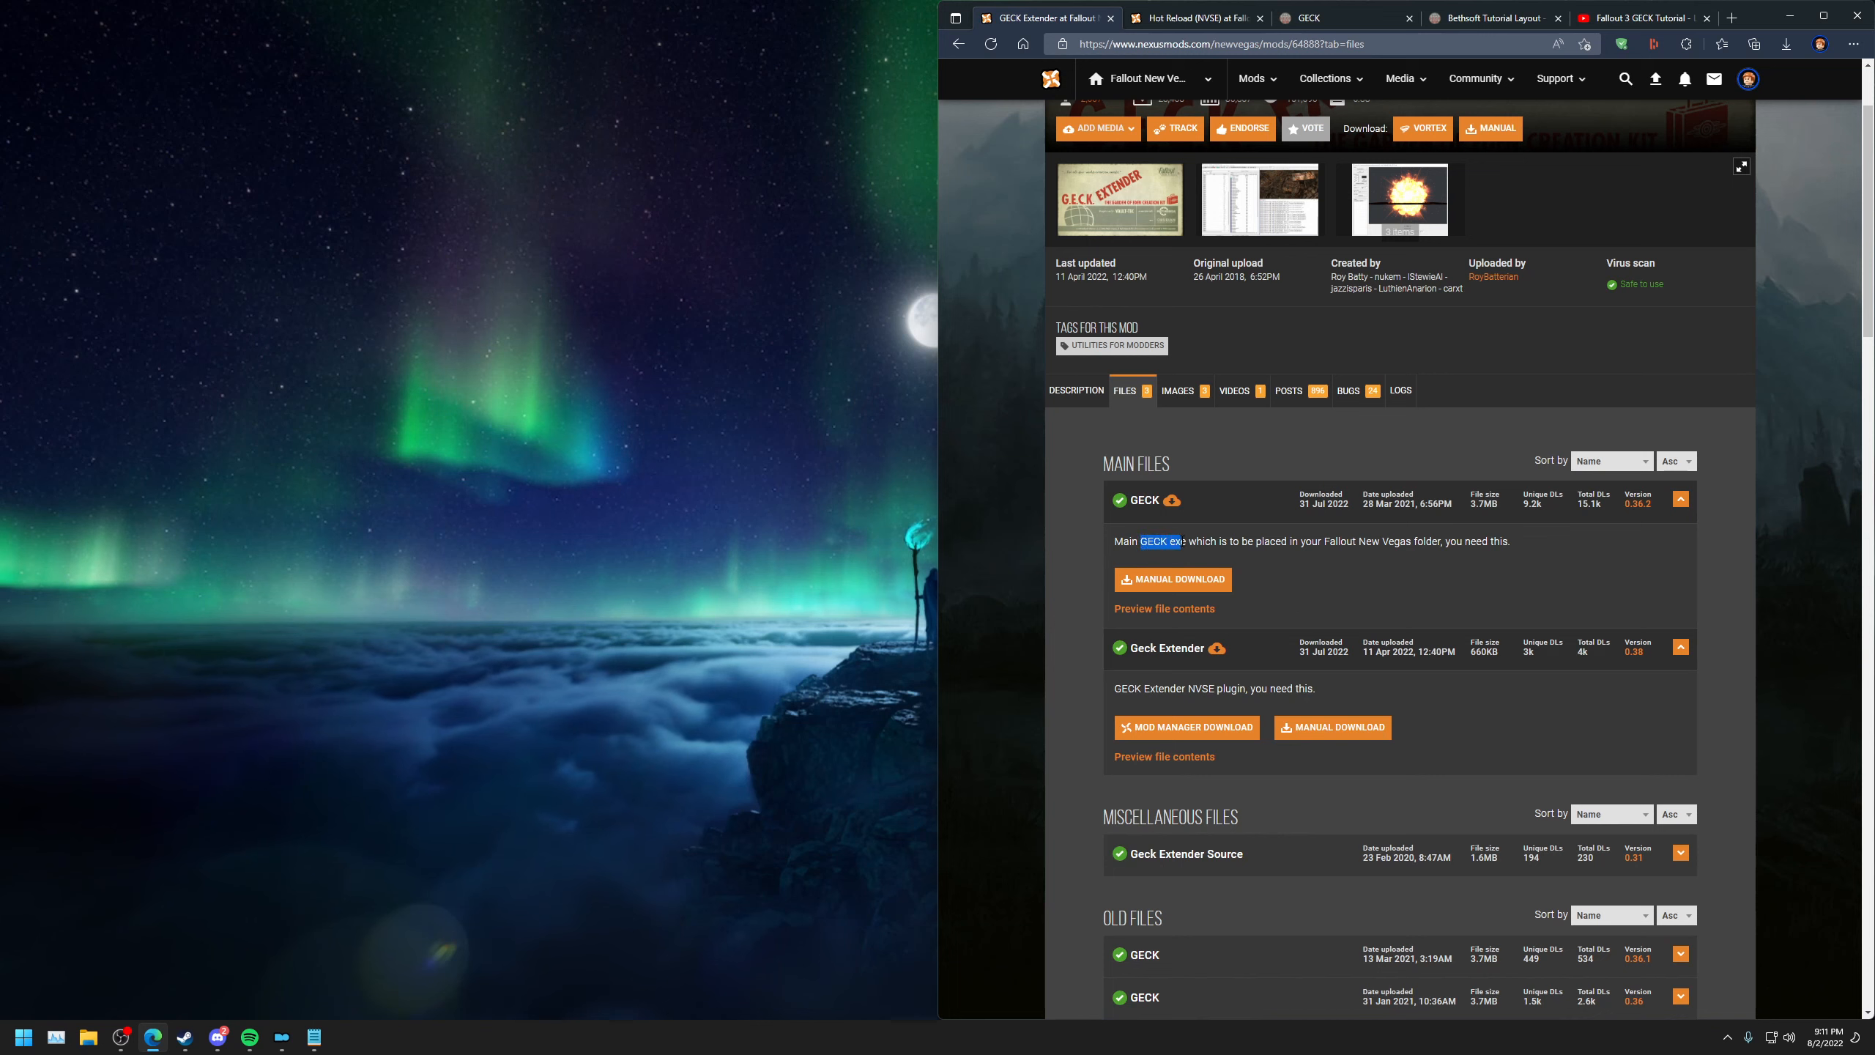
{"action": "left_click", "coordinate": [1238, 542]}
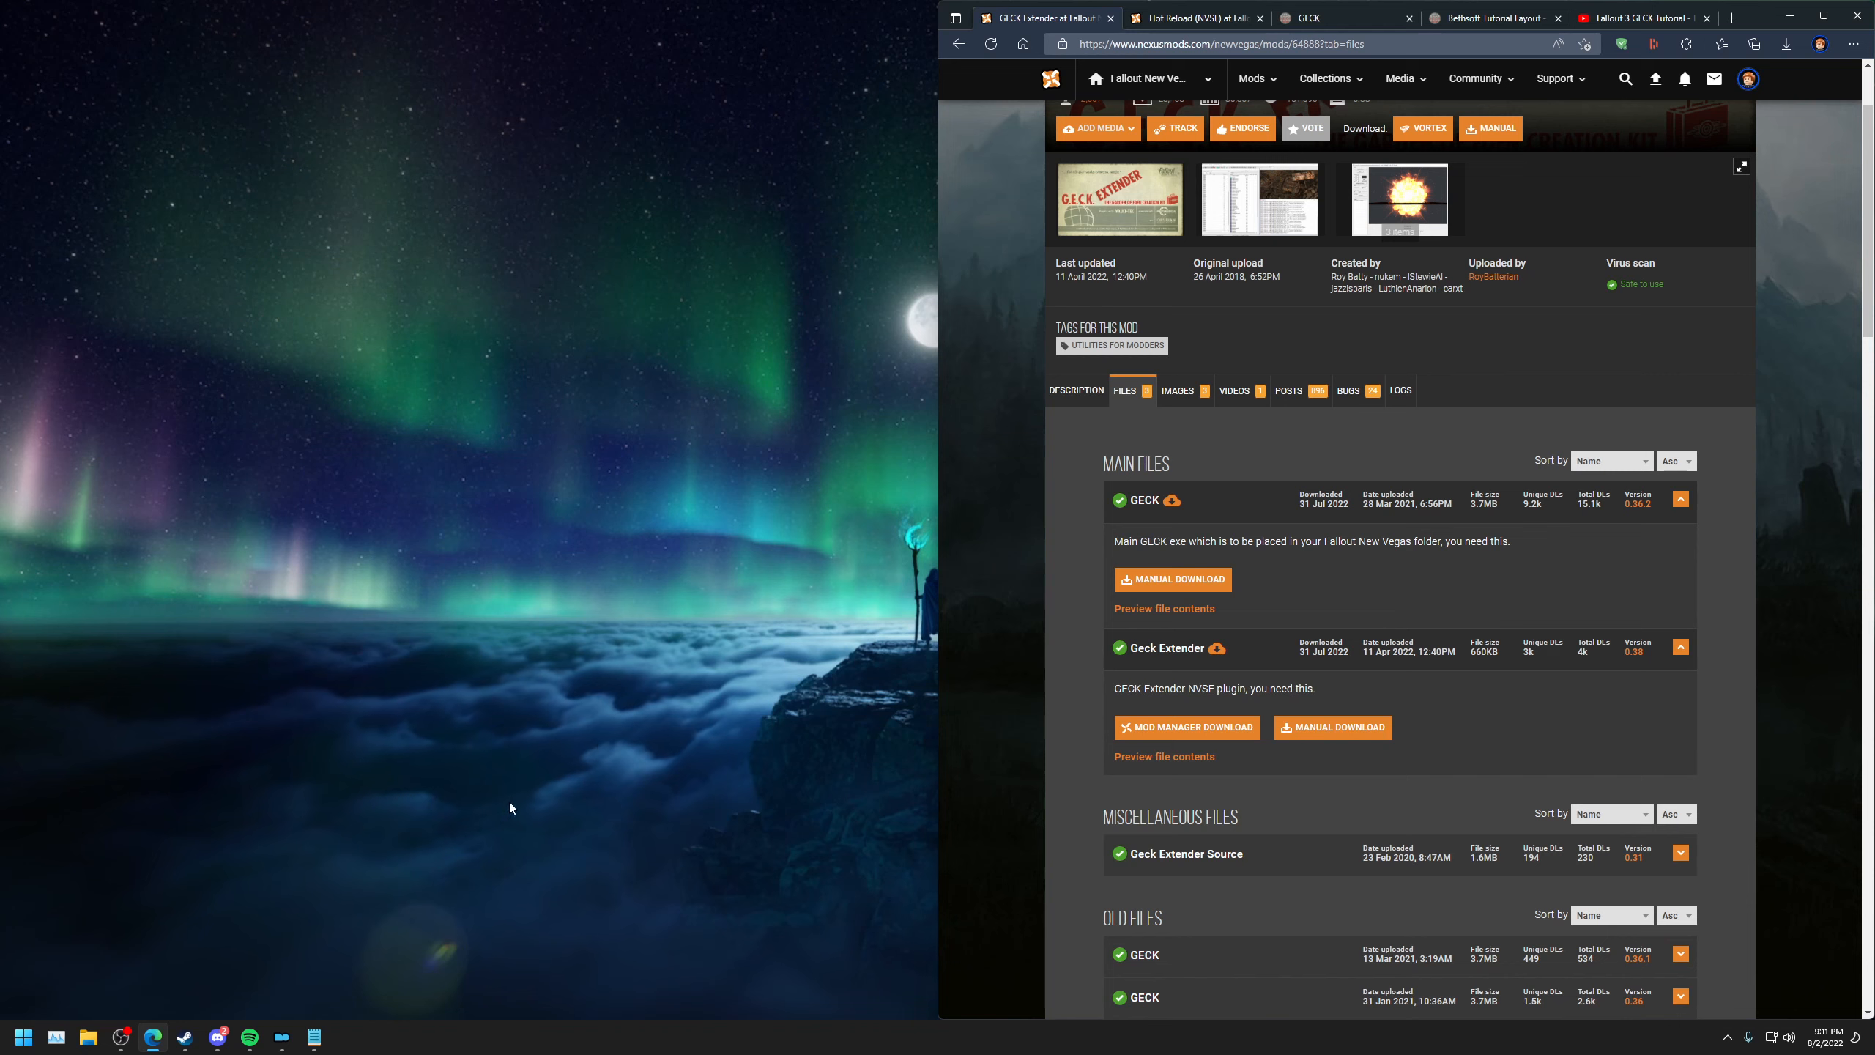
Switch to Mod Organizer, show its downloads, and send the Geck Extender 0.38 plugin to it from the Nexus Mods page.
{"action": "left_click", "coordinate": [287, 1043]}
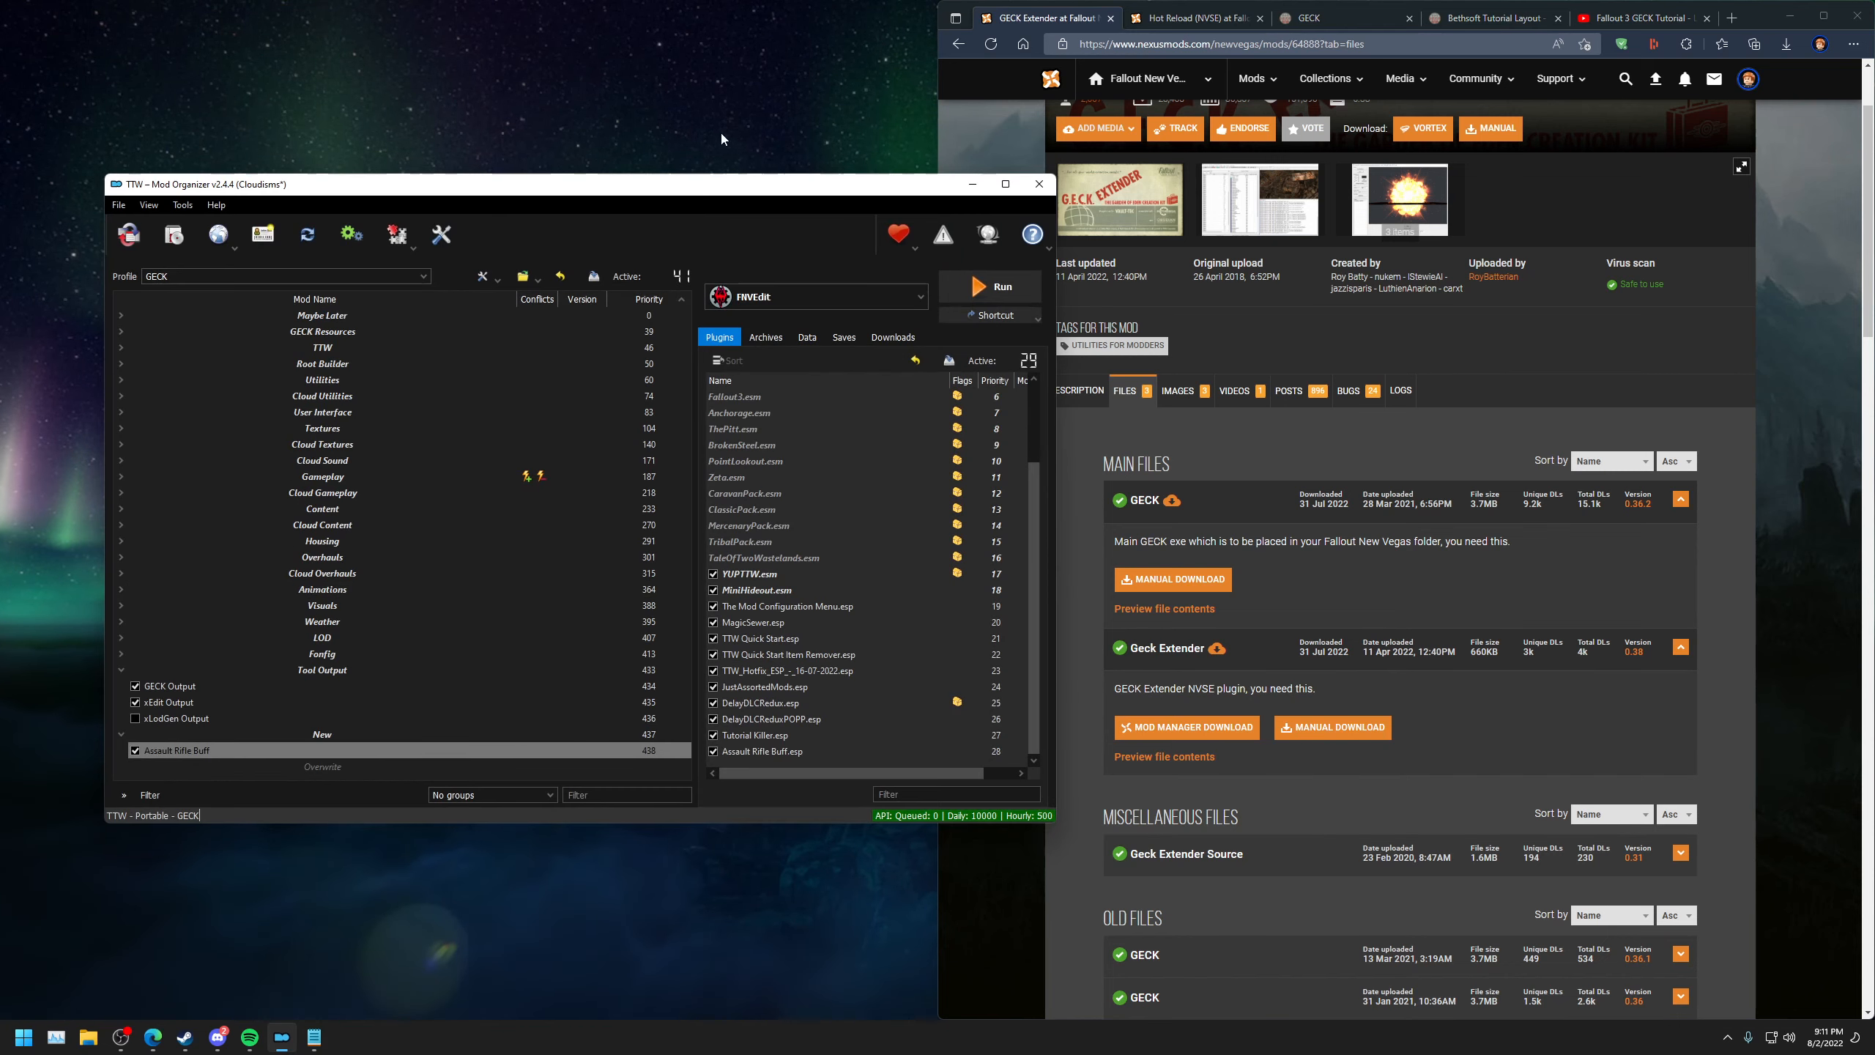
{"action": "left_click_drag", "start_coordinate": [715, 196], "coordinate": [603, 198]}
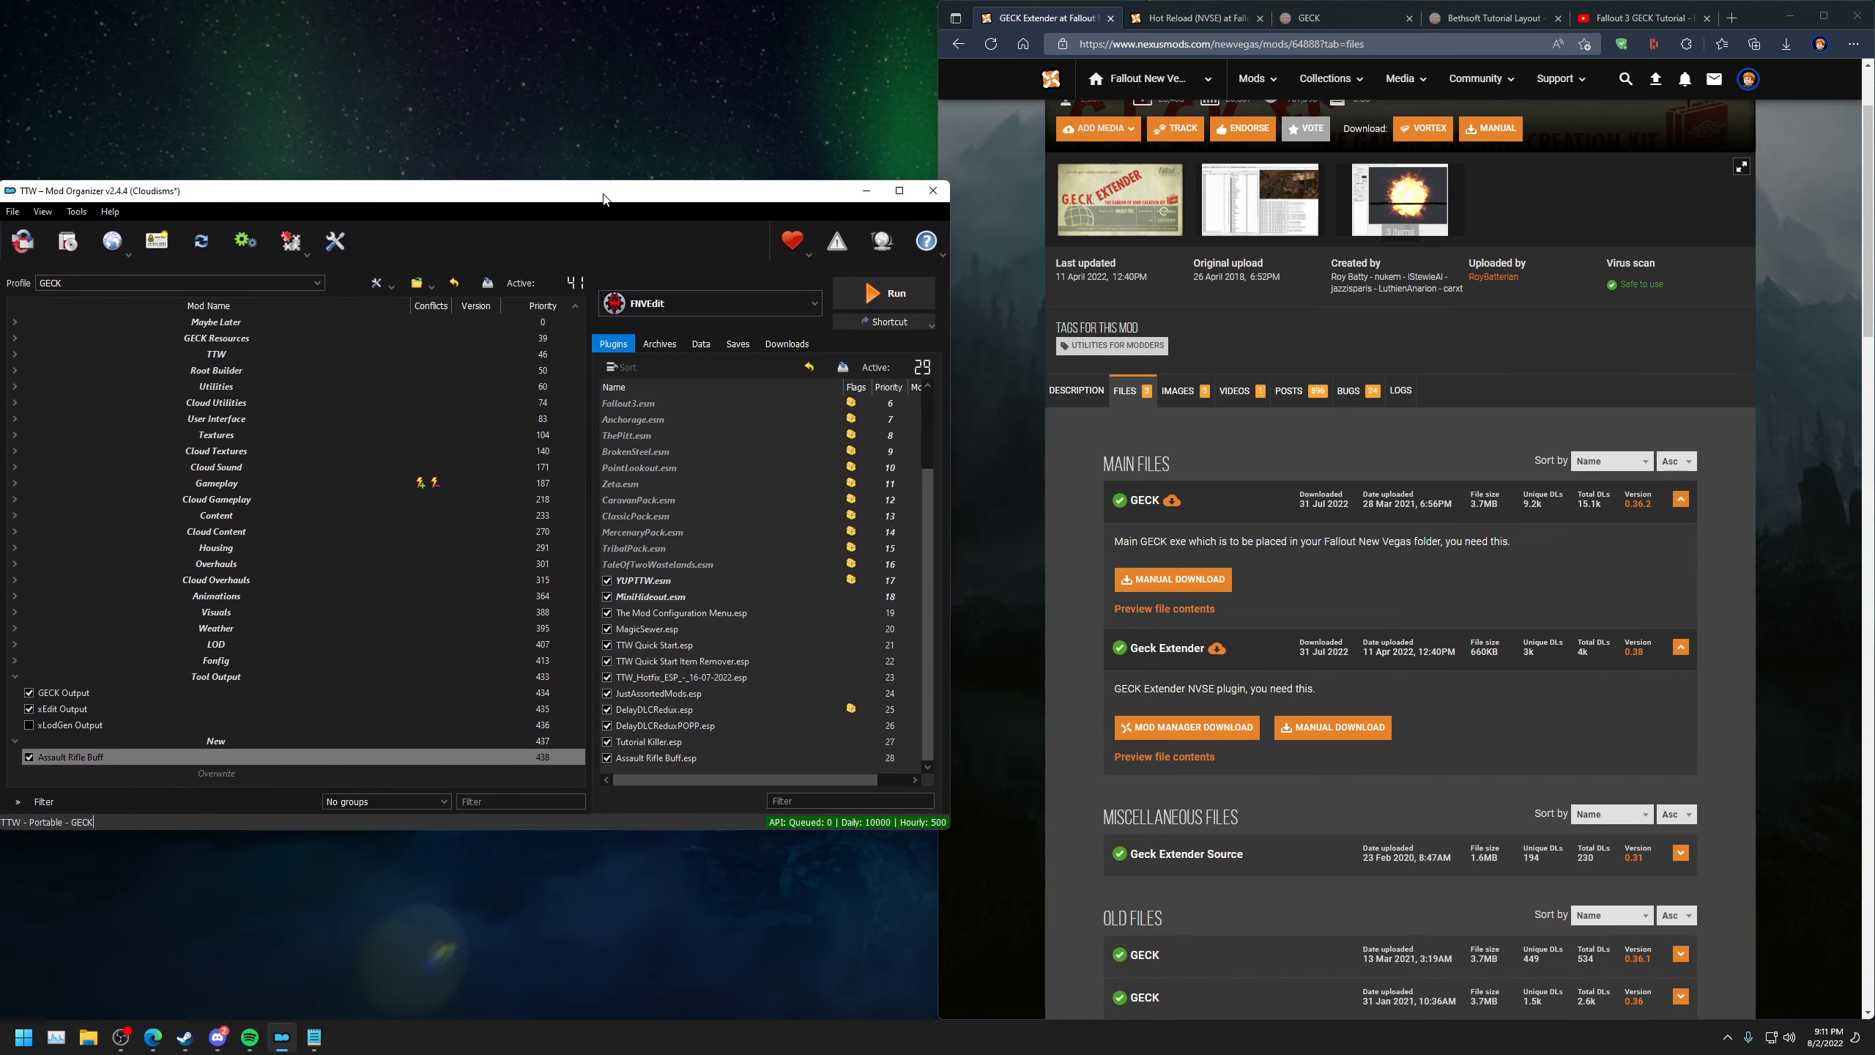
{"action": "left_click", "coordinate": [785, 346]}
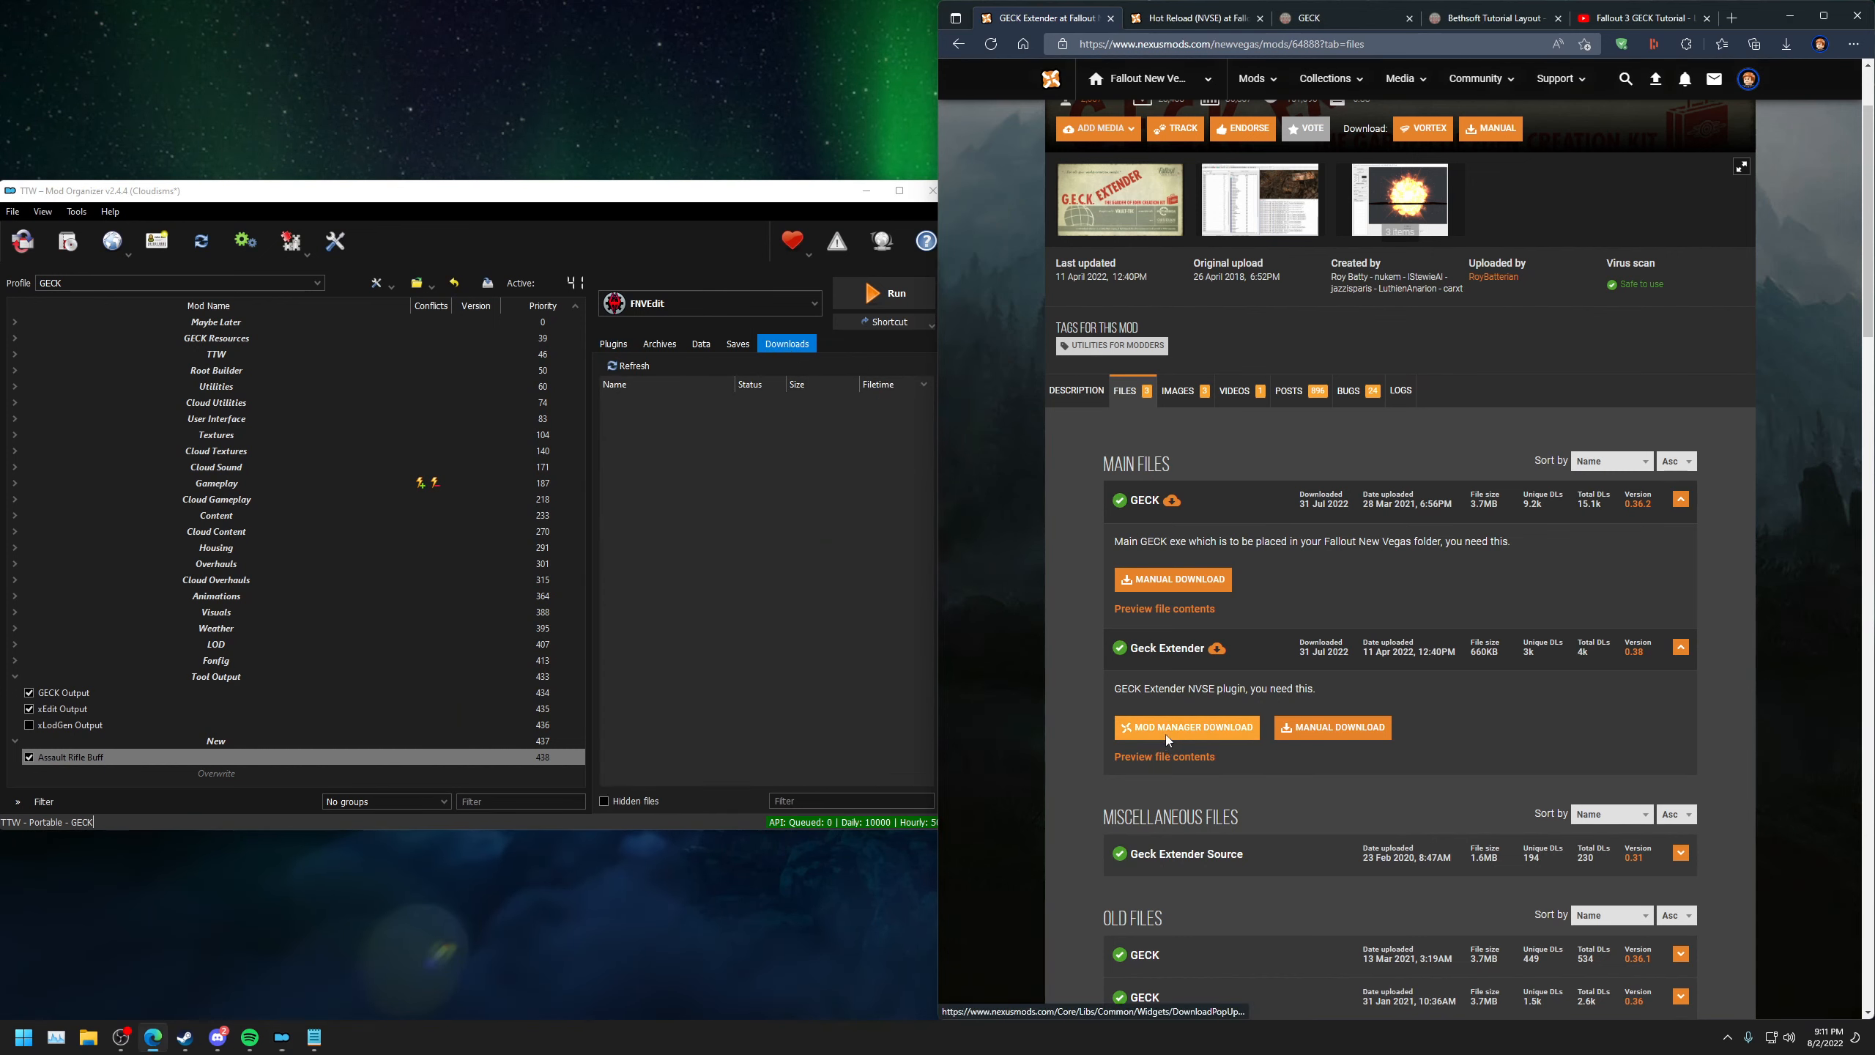
{"action": "left_click", "coordinate": [1166, 734]}
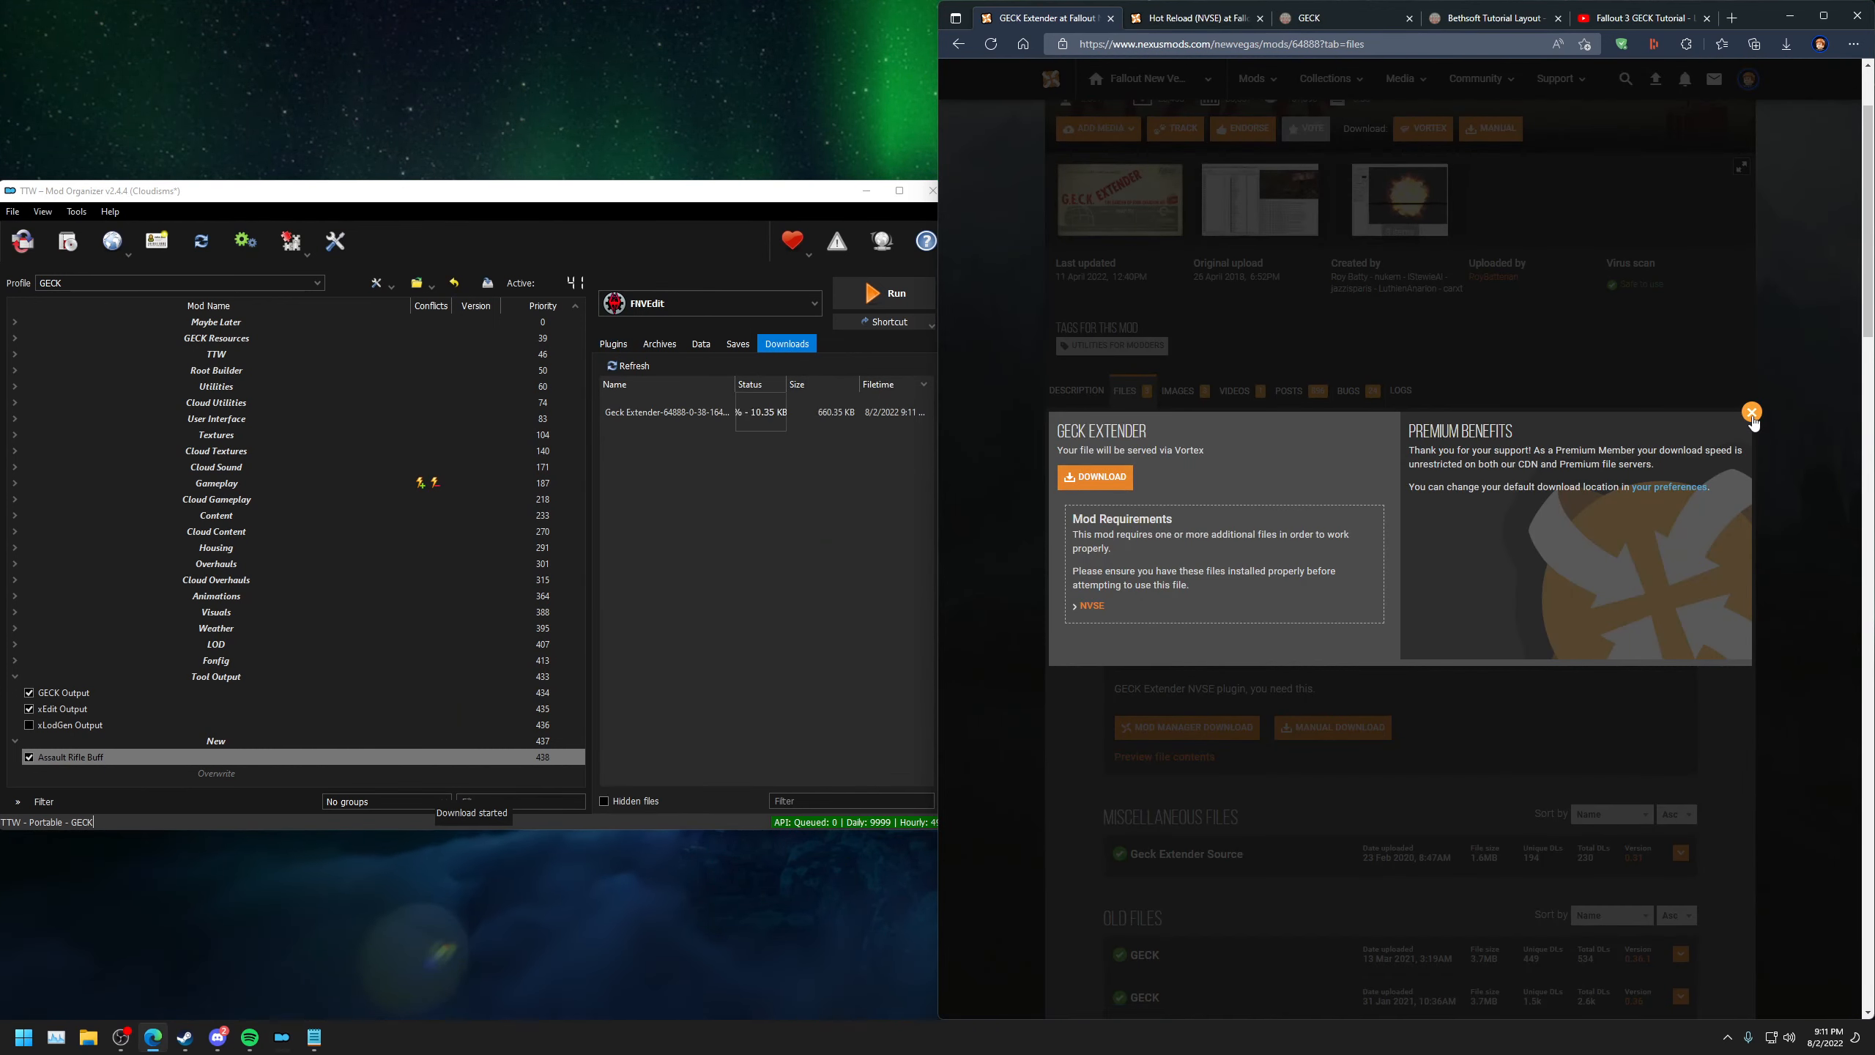
{"action": "left_click", "coordinate": [1752, 412]}
Install the downloaded Geck Extender archive manually in Mod Organizer under the name GECK Extender.
{"action": "double_click", "coordinate": [690, 421]}
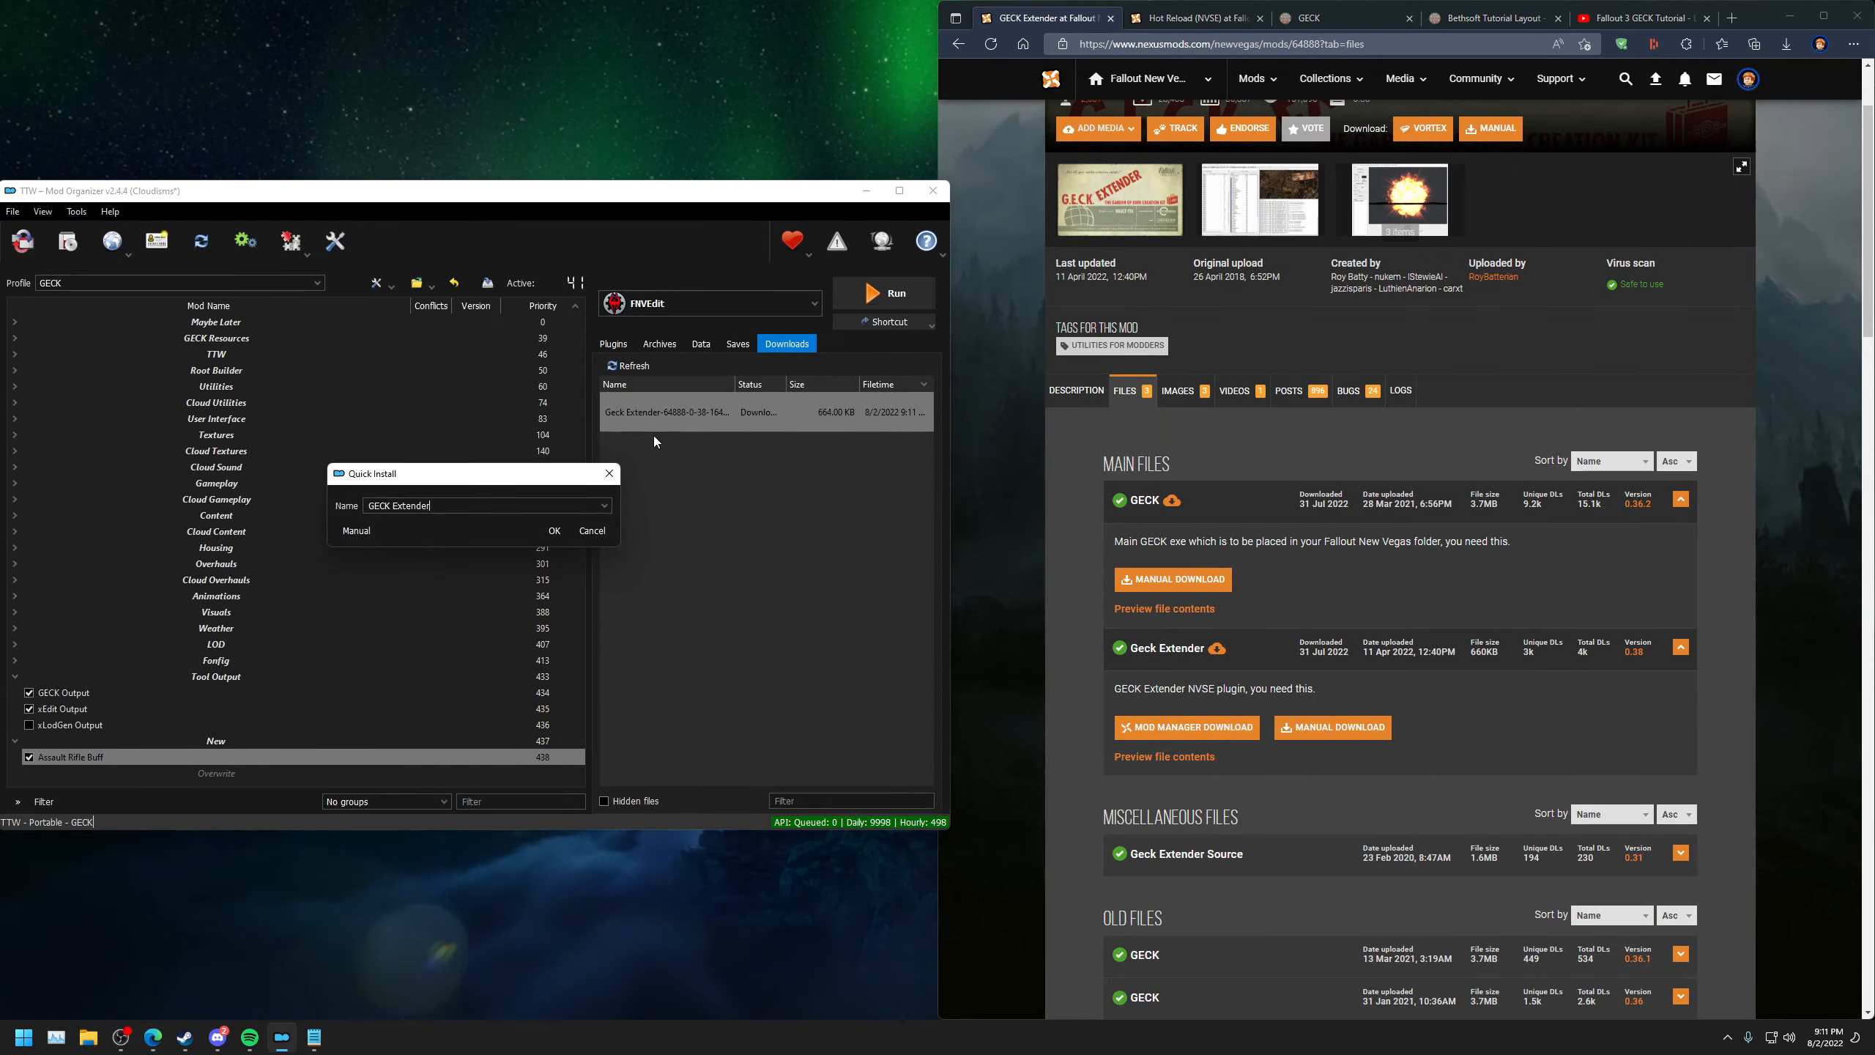
{"action": "left_click", "coordinate": [356, 531]}
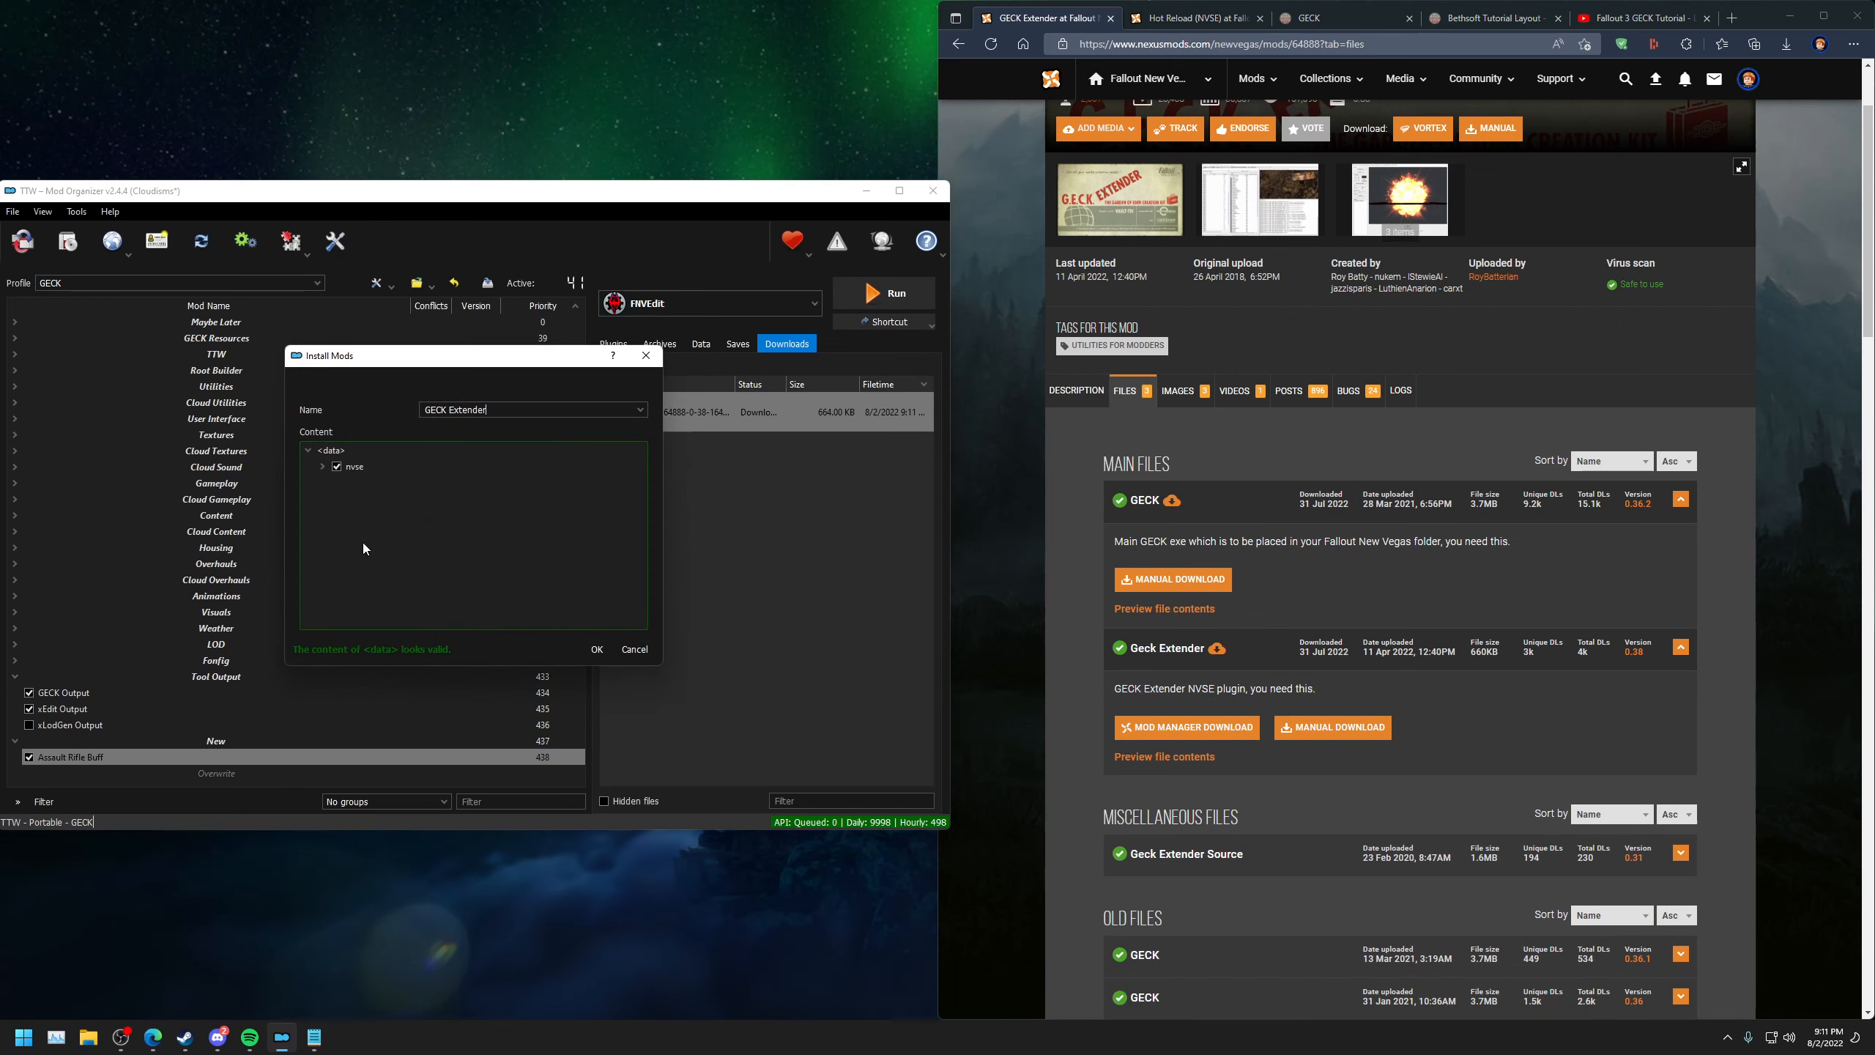
{"action": "left_click", "coordinate": [593, 651]}
{"action": "left_click", "coordinate": [480, 559]}
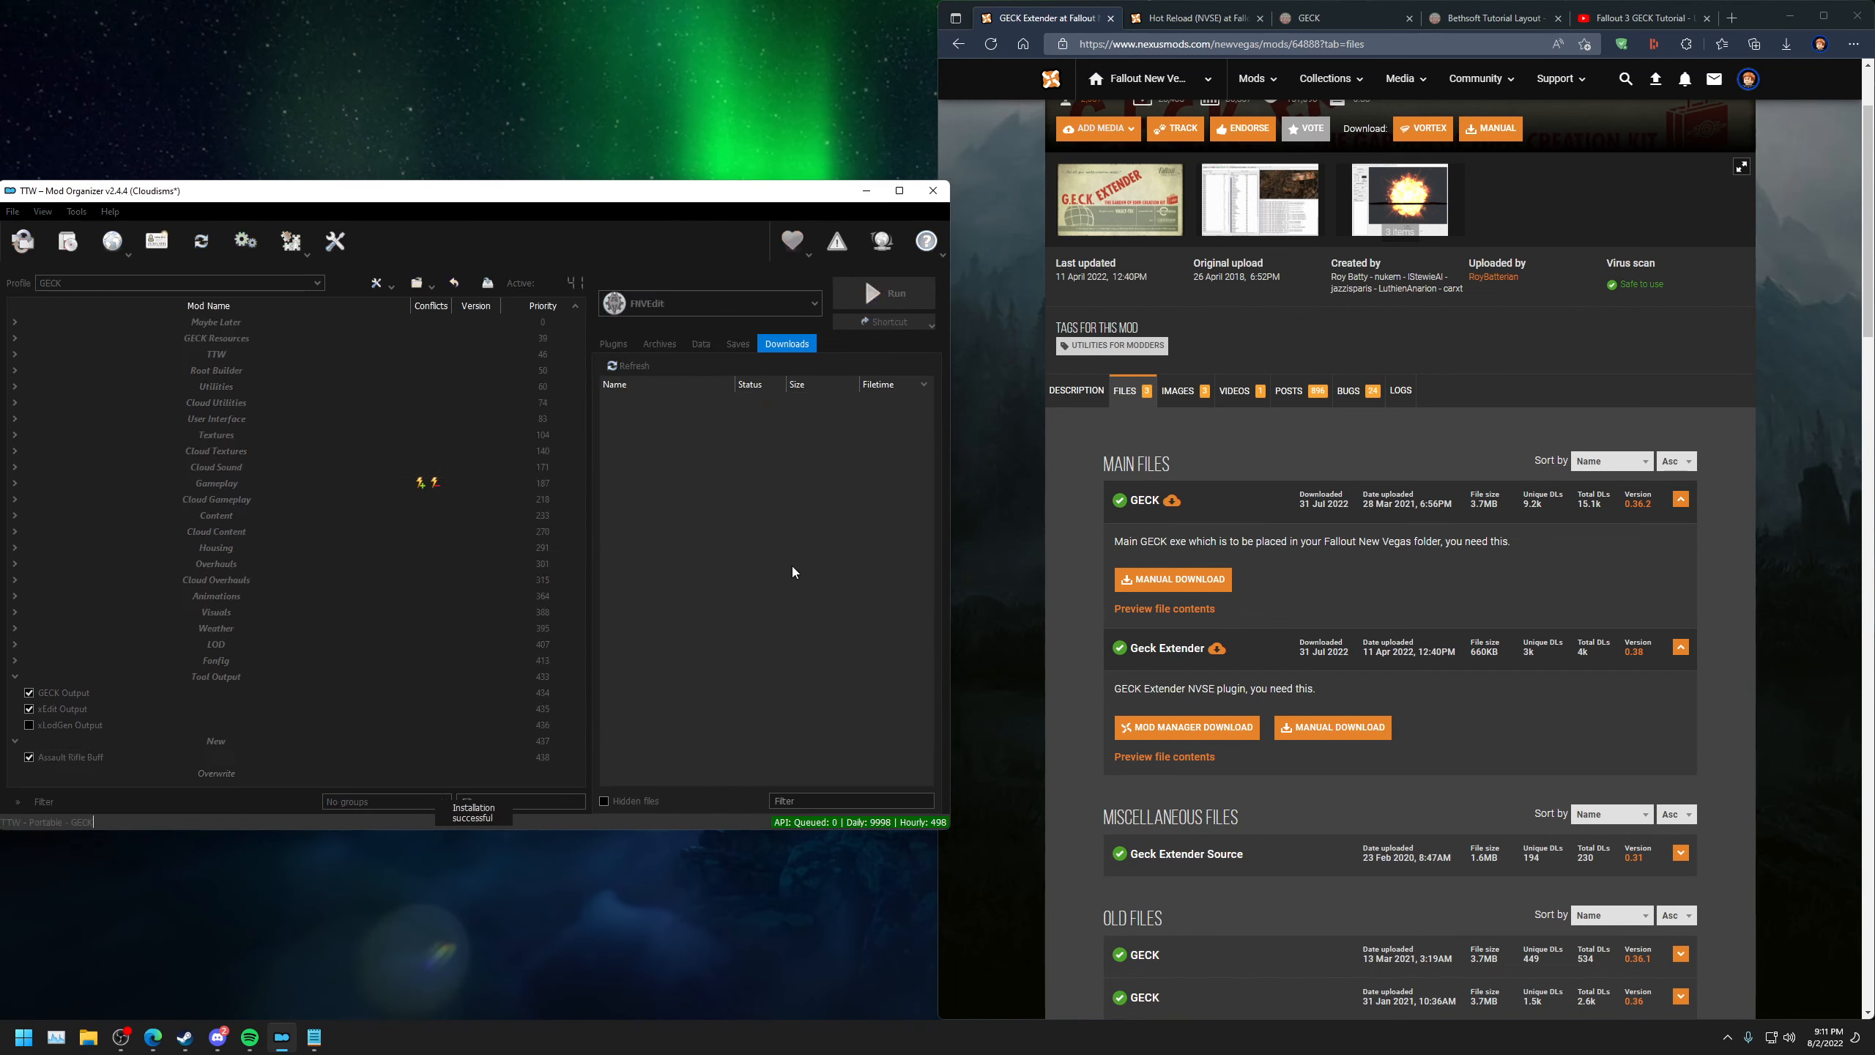
{"action": "double_click", "coordinate": [231, 340]}
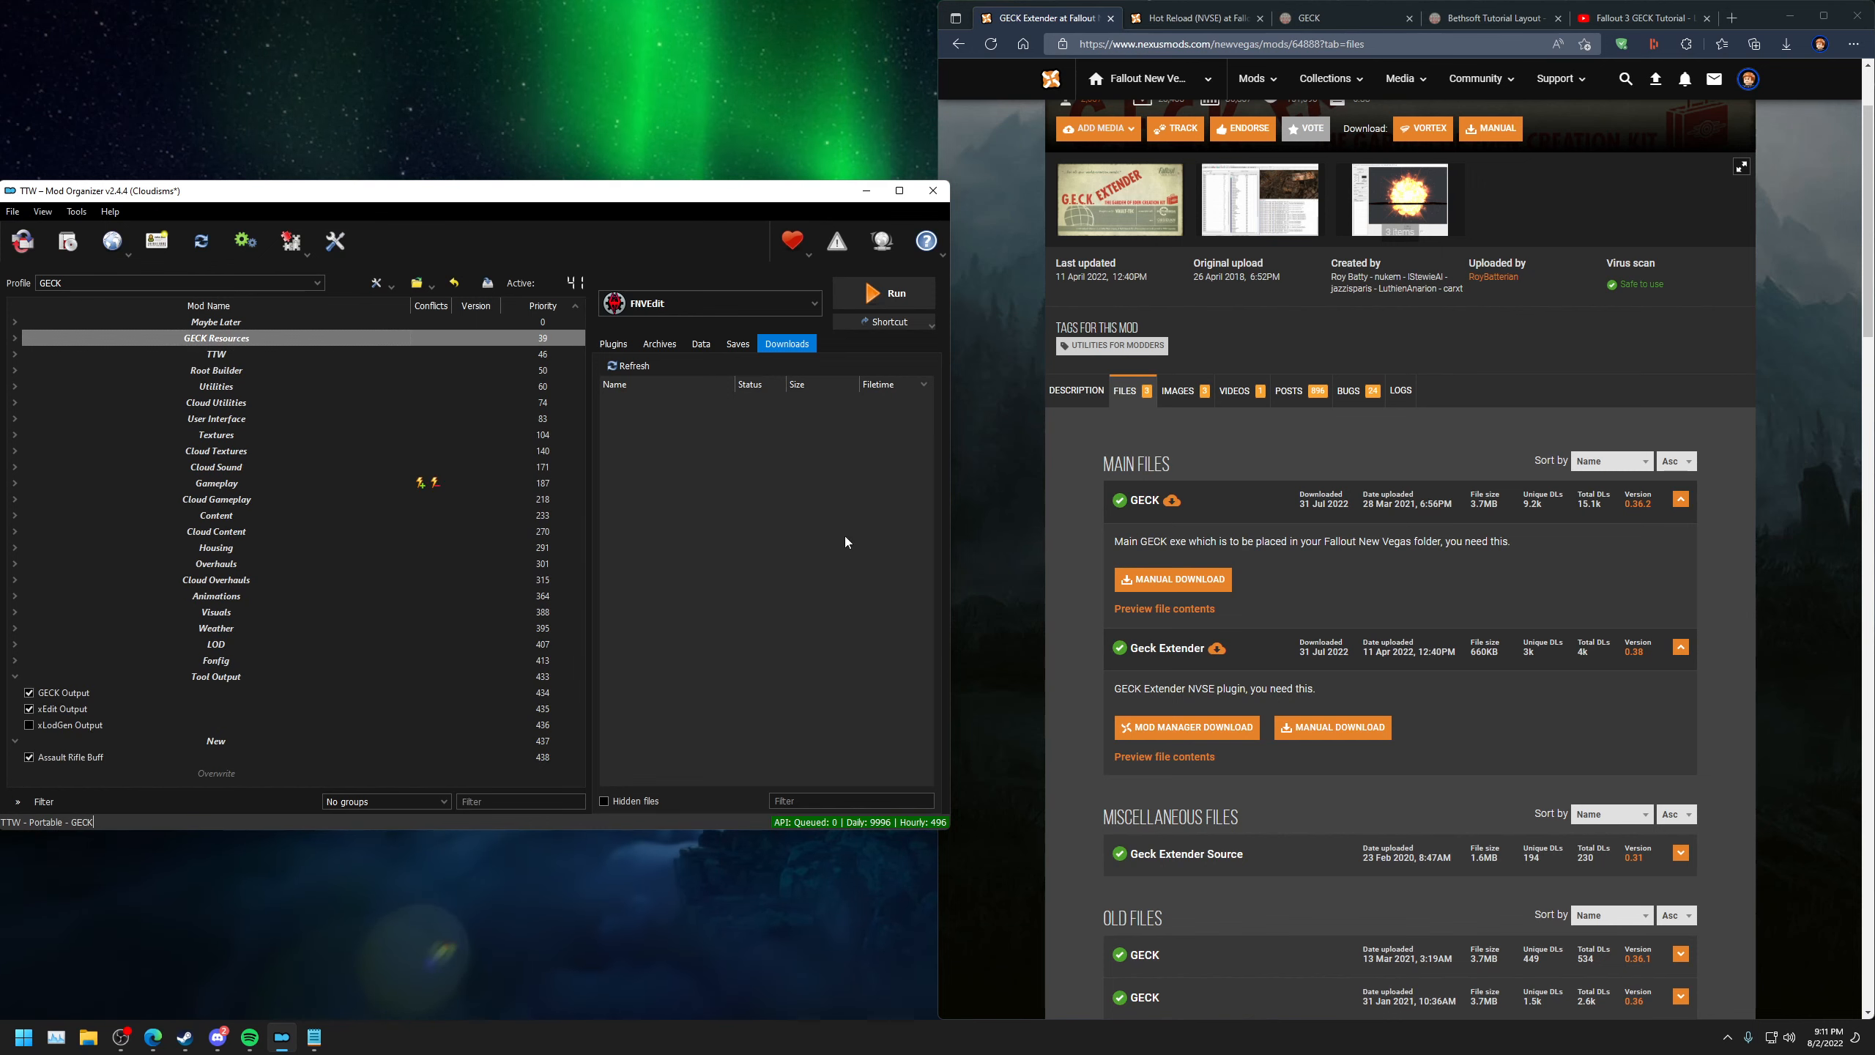
Download the main GECK 0.36.2 file manually from the GECK Extender page.
{"action": "left_click", "coordinate": [1153, 581]}
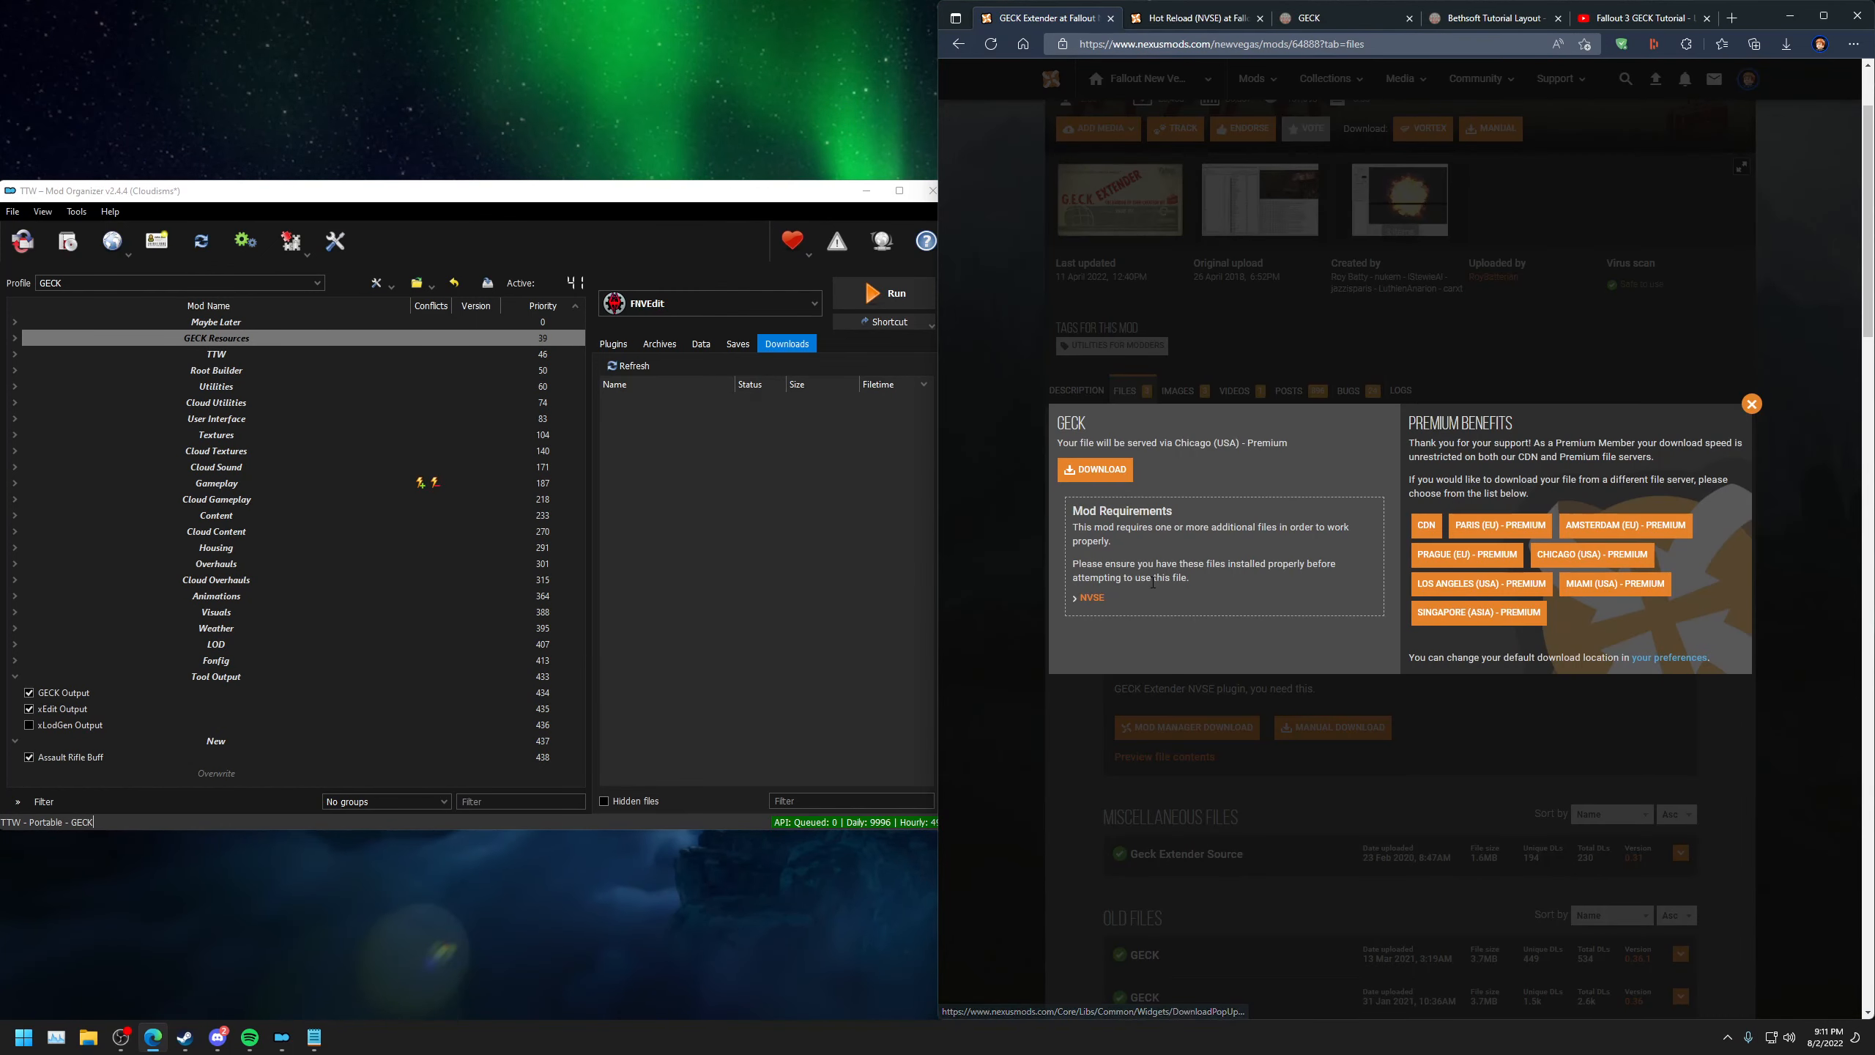
{"action": "left_click", "coordinate": [1087, 475]}
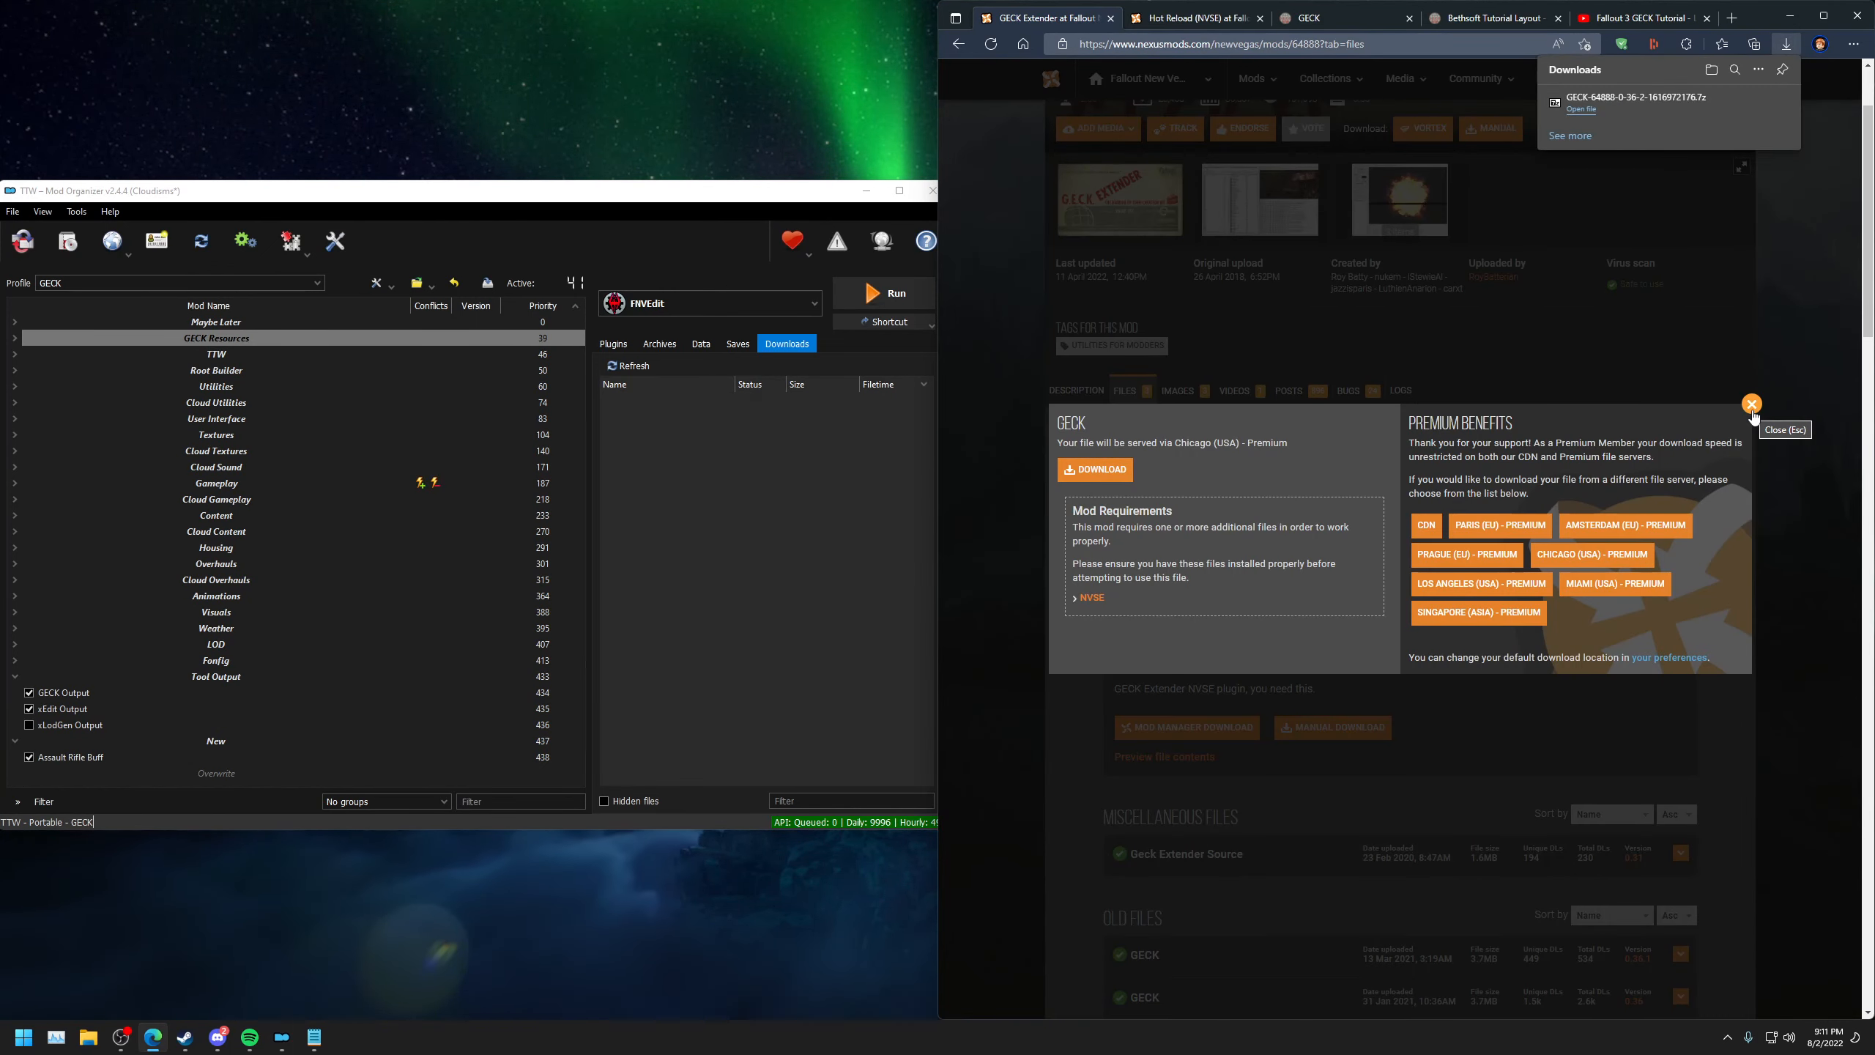
{"action": "left_click", "coordinate": [1752, 404]}
Examine the Root folder contents of the GECK Extender Executable mod in the Root Builder group.
{"action": "left_click", "coordinate": [207, 377]}
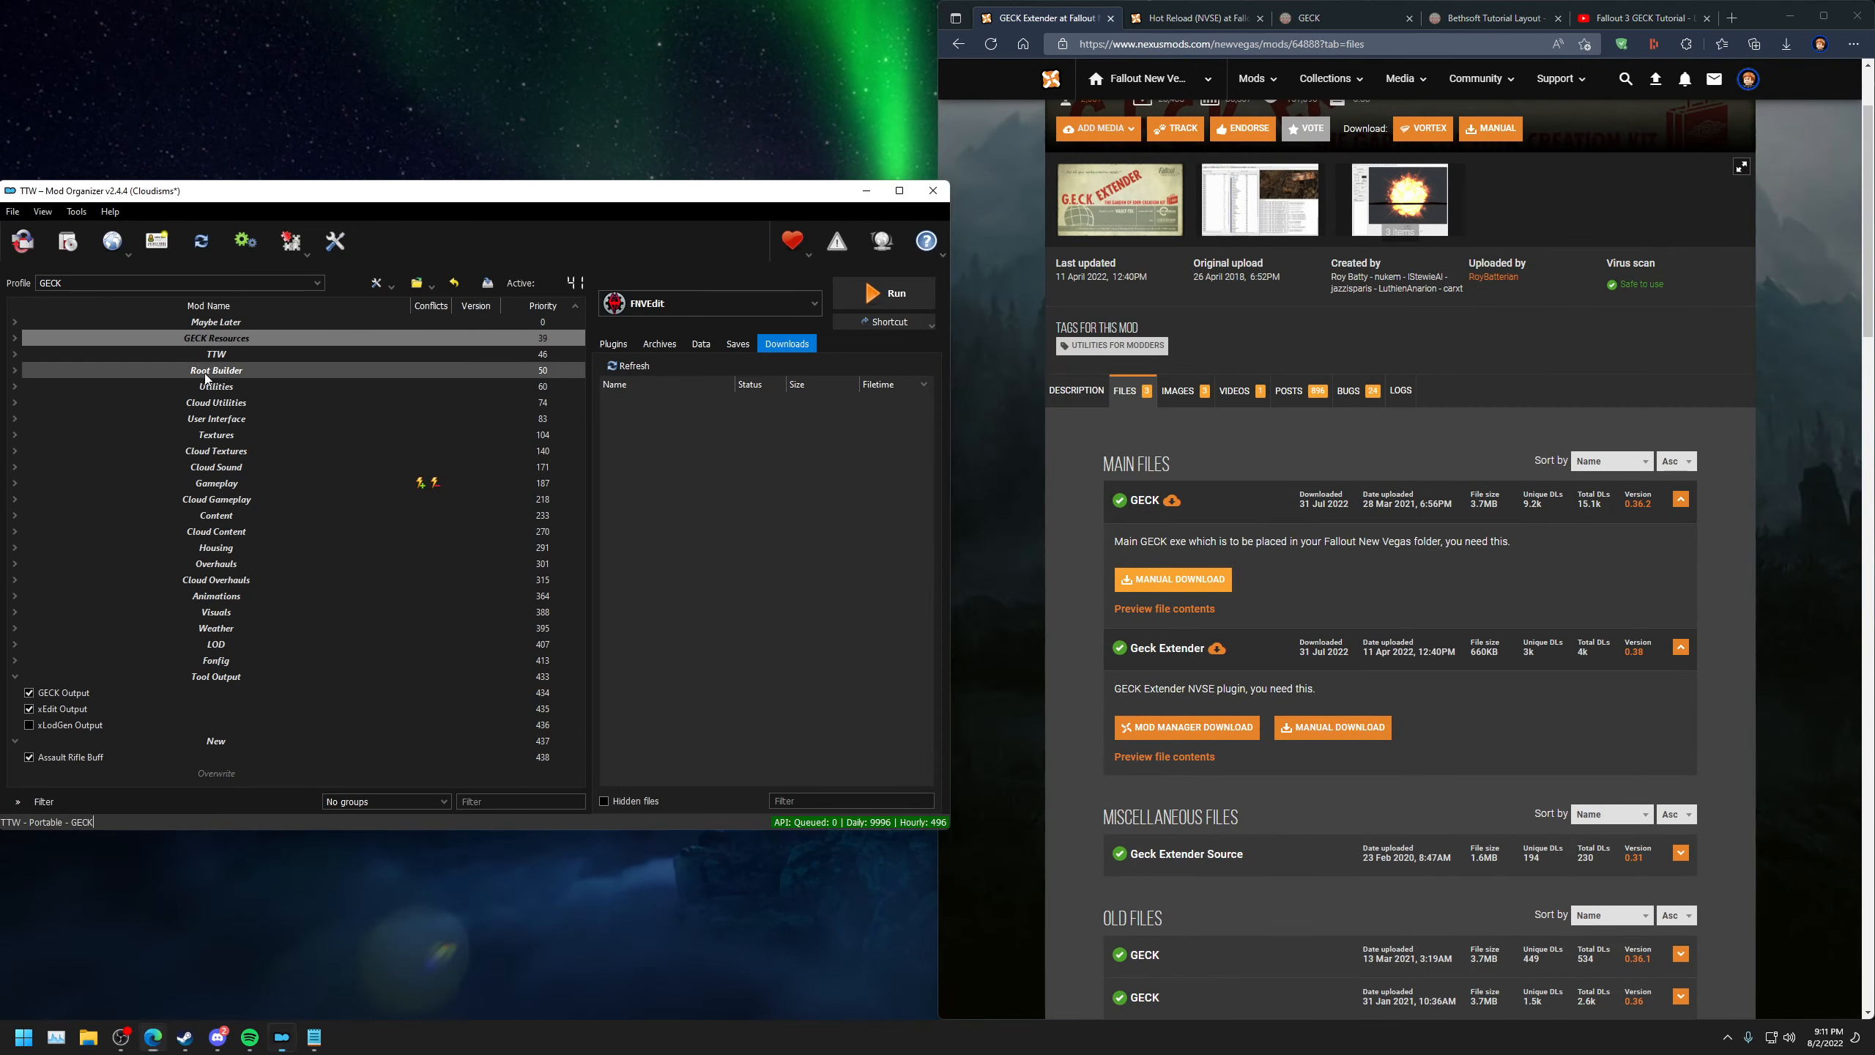
{"action": "double_click", "coordinate": [206, 373]}
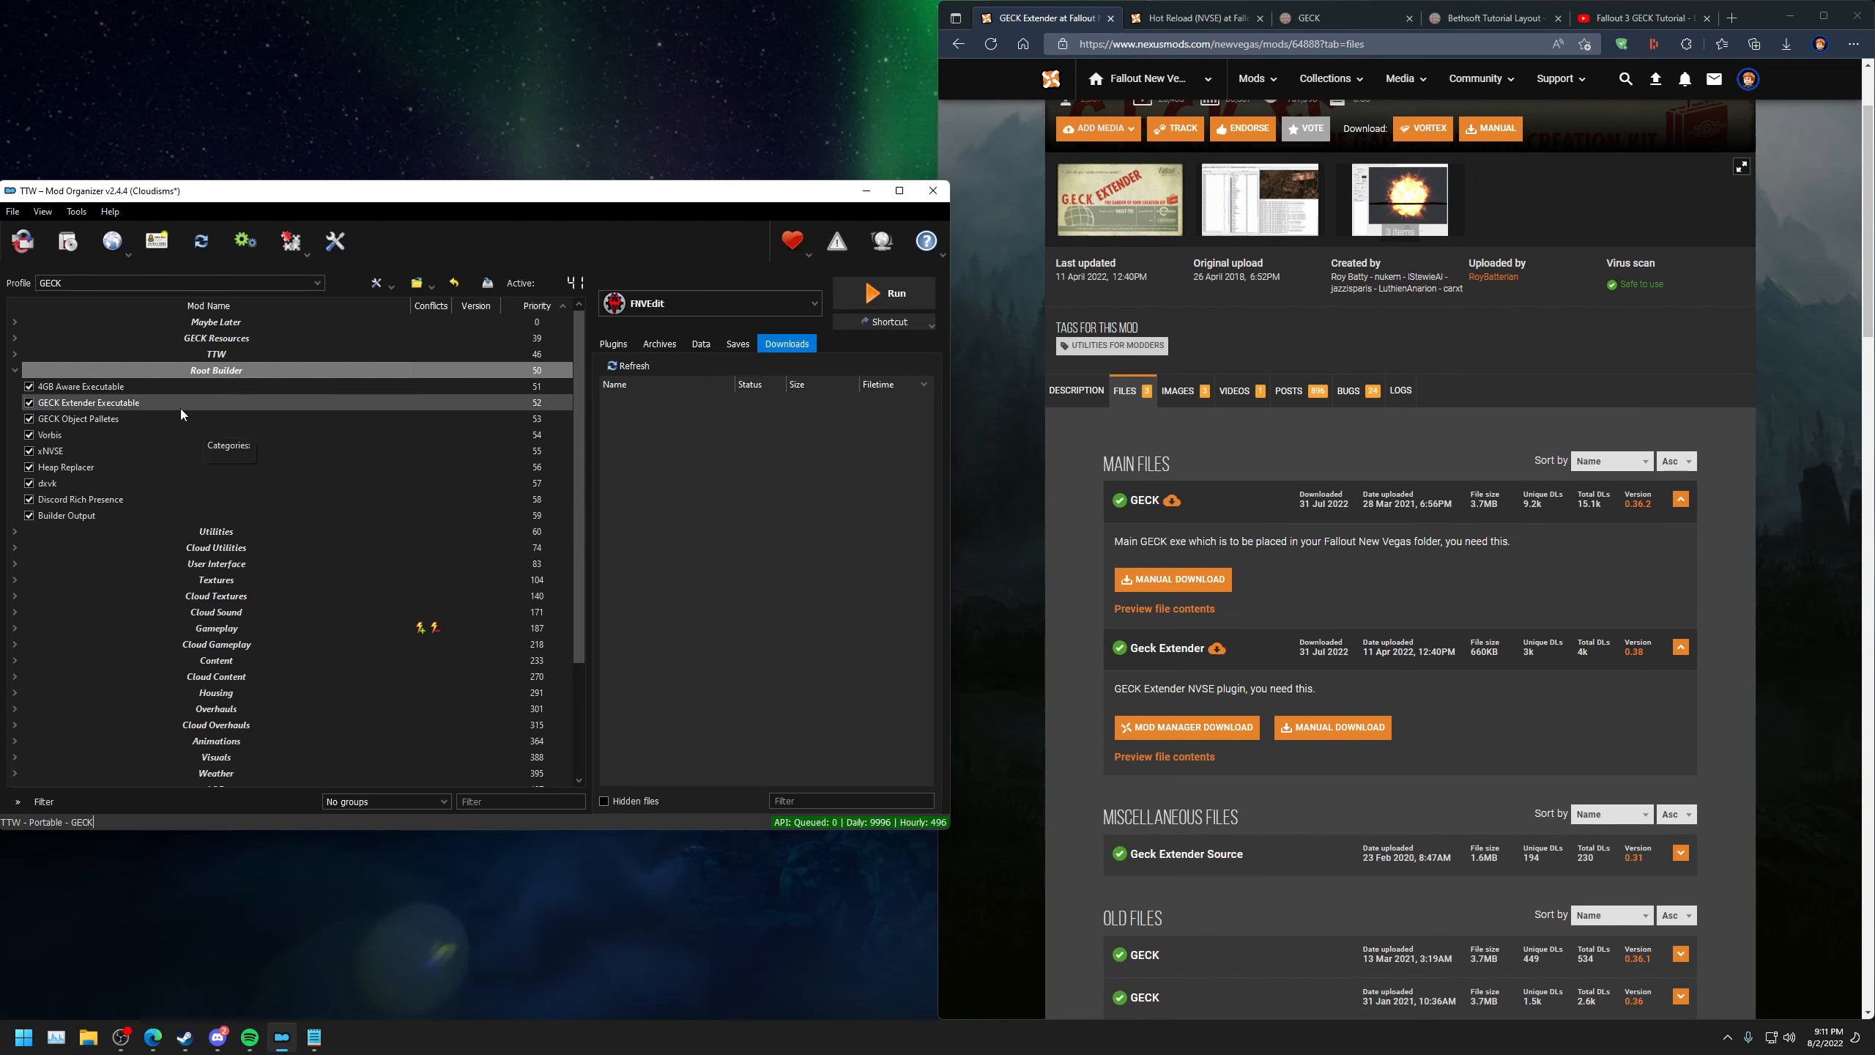
{"action": "double_click", "coordinate": [179, 407]}
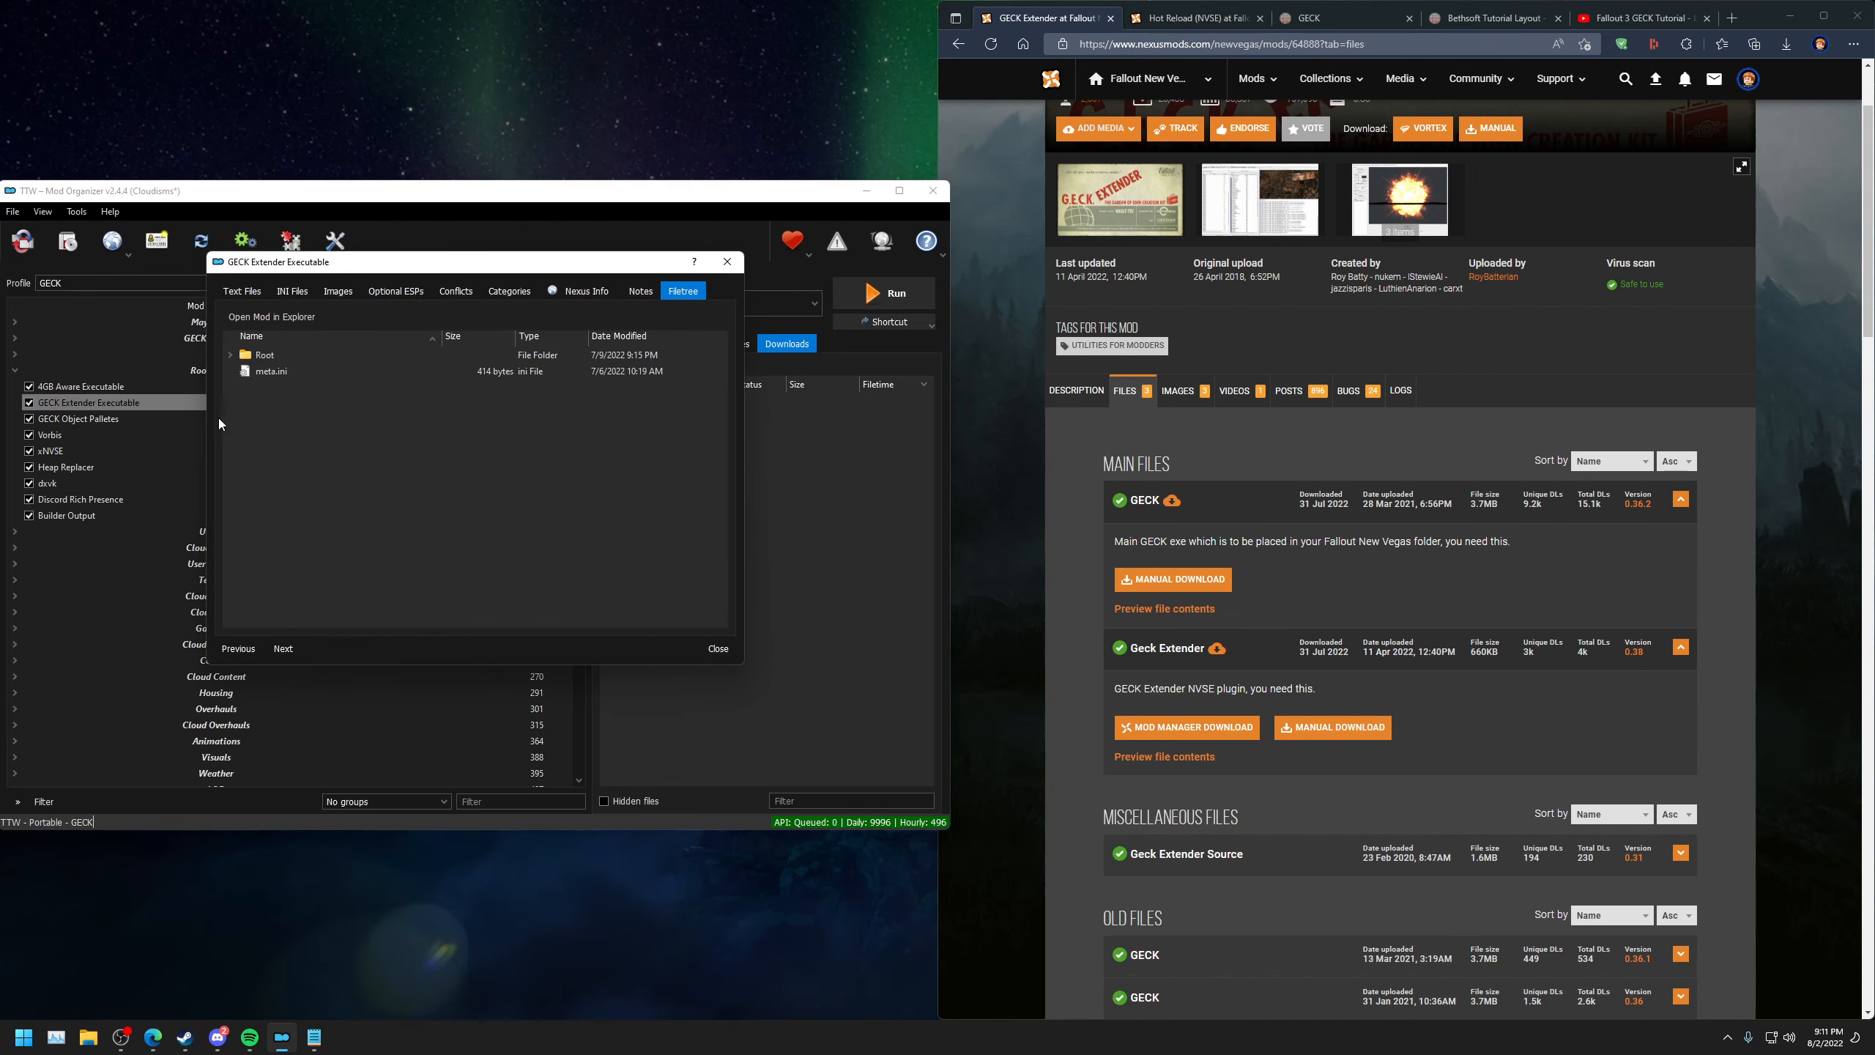
{"action": "left_click", "coordinate": [230, 355]}
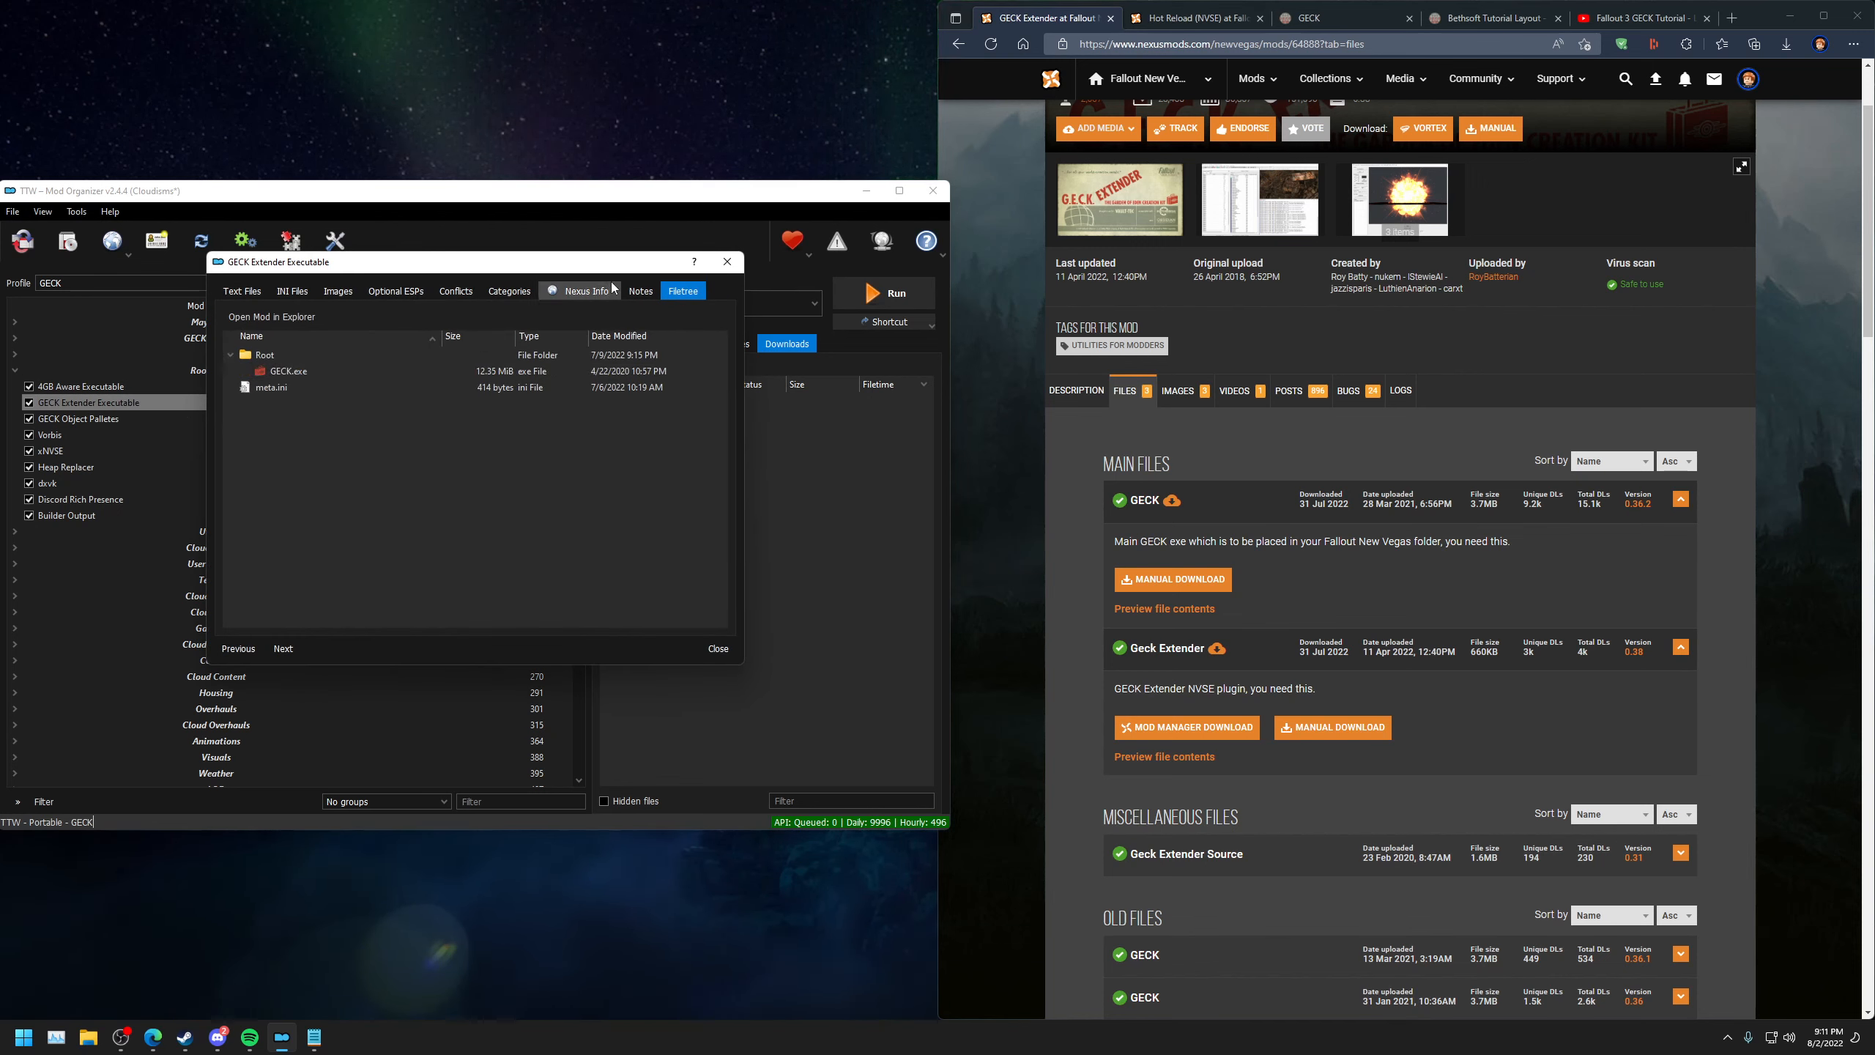
{"action": "left_click", "coordinate": [726, 262]}
Open the Fallout New Vegas game folder and try to extract GECK.exe into it from the downloaded archive.
{"action": "left_click", "coordinate": [416, 283]}
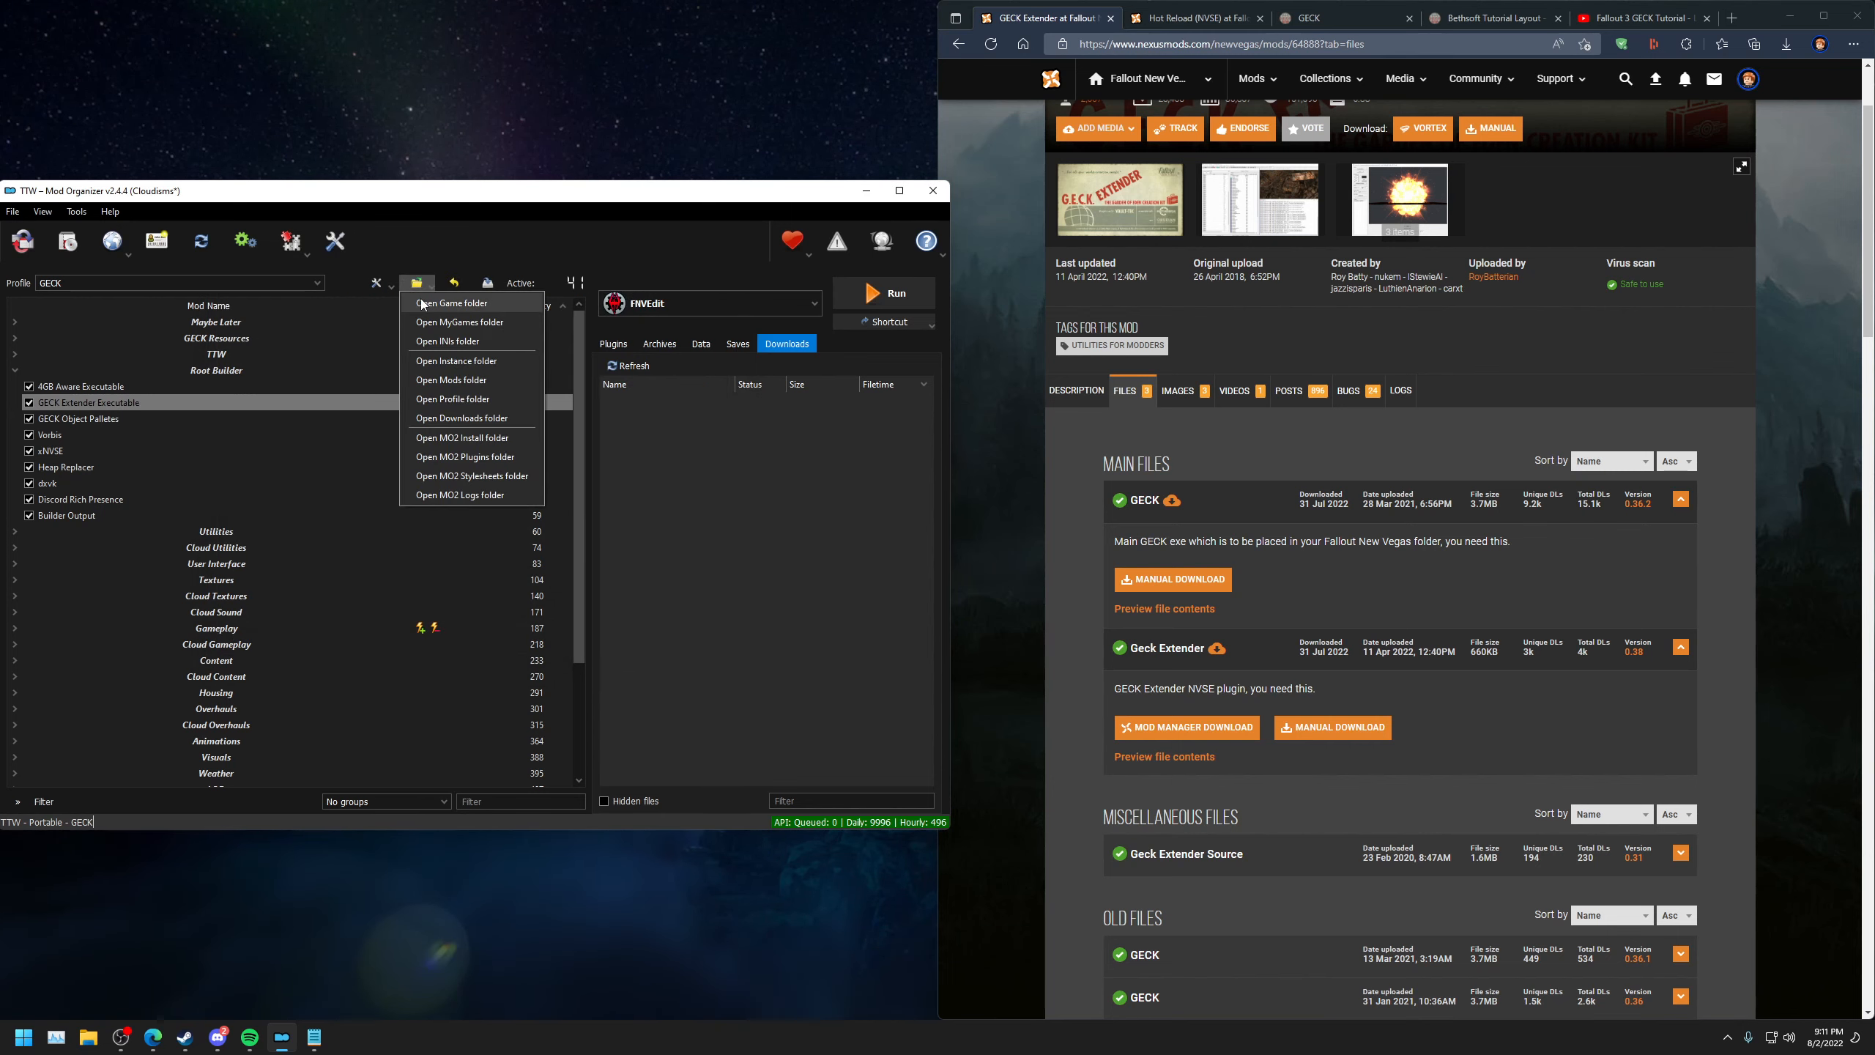
{"action": "left_click", "coordinate": [425, 304]}
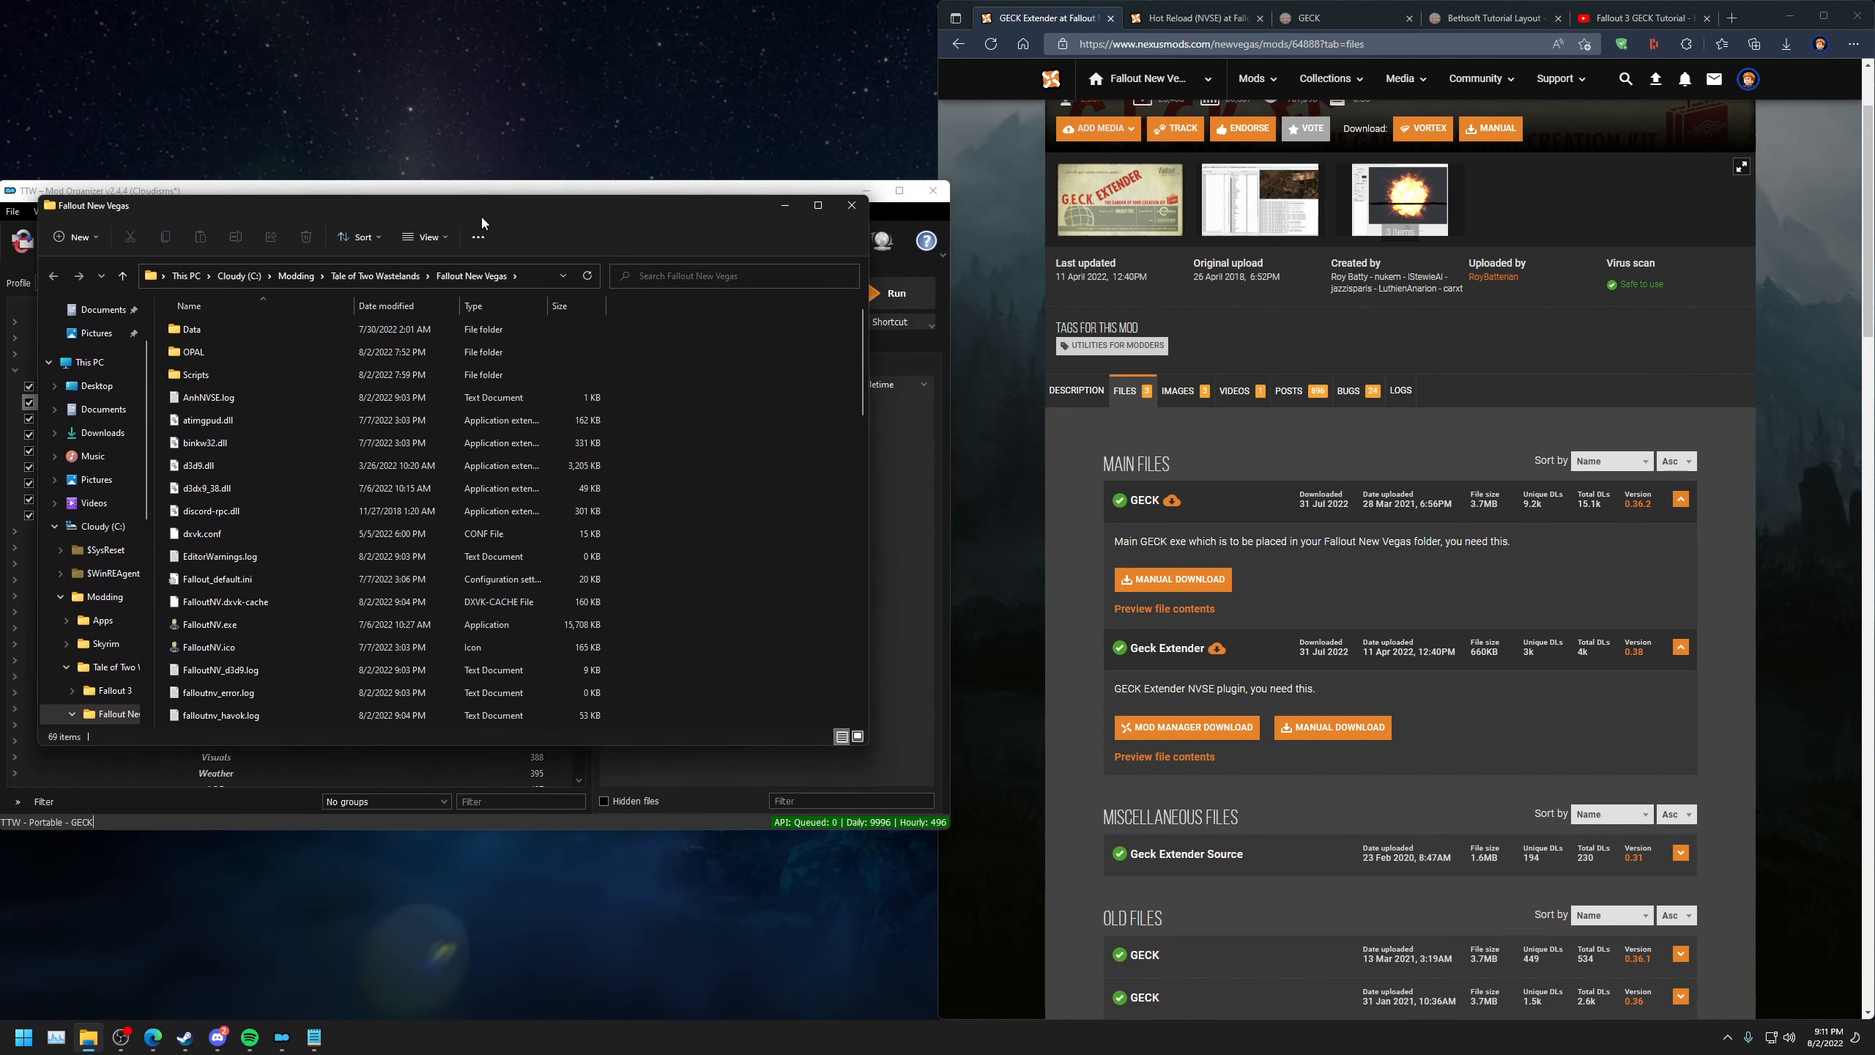
{"action": "left_click", "coordinate": [1787, 44]}
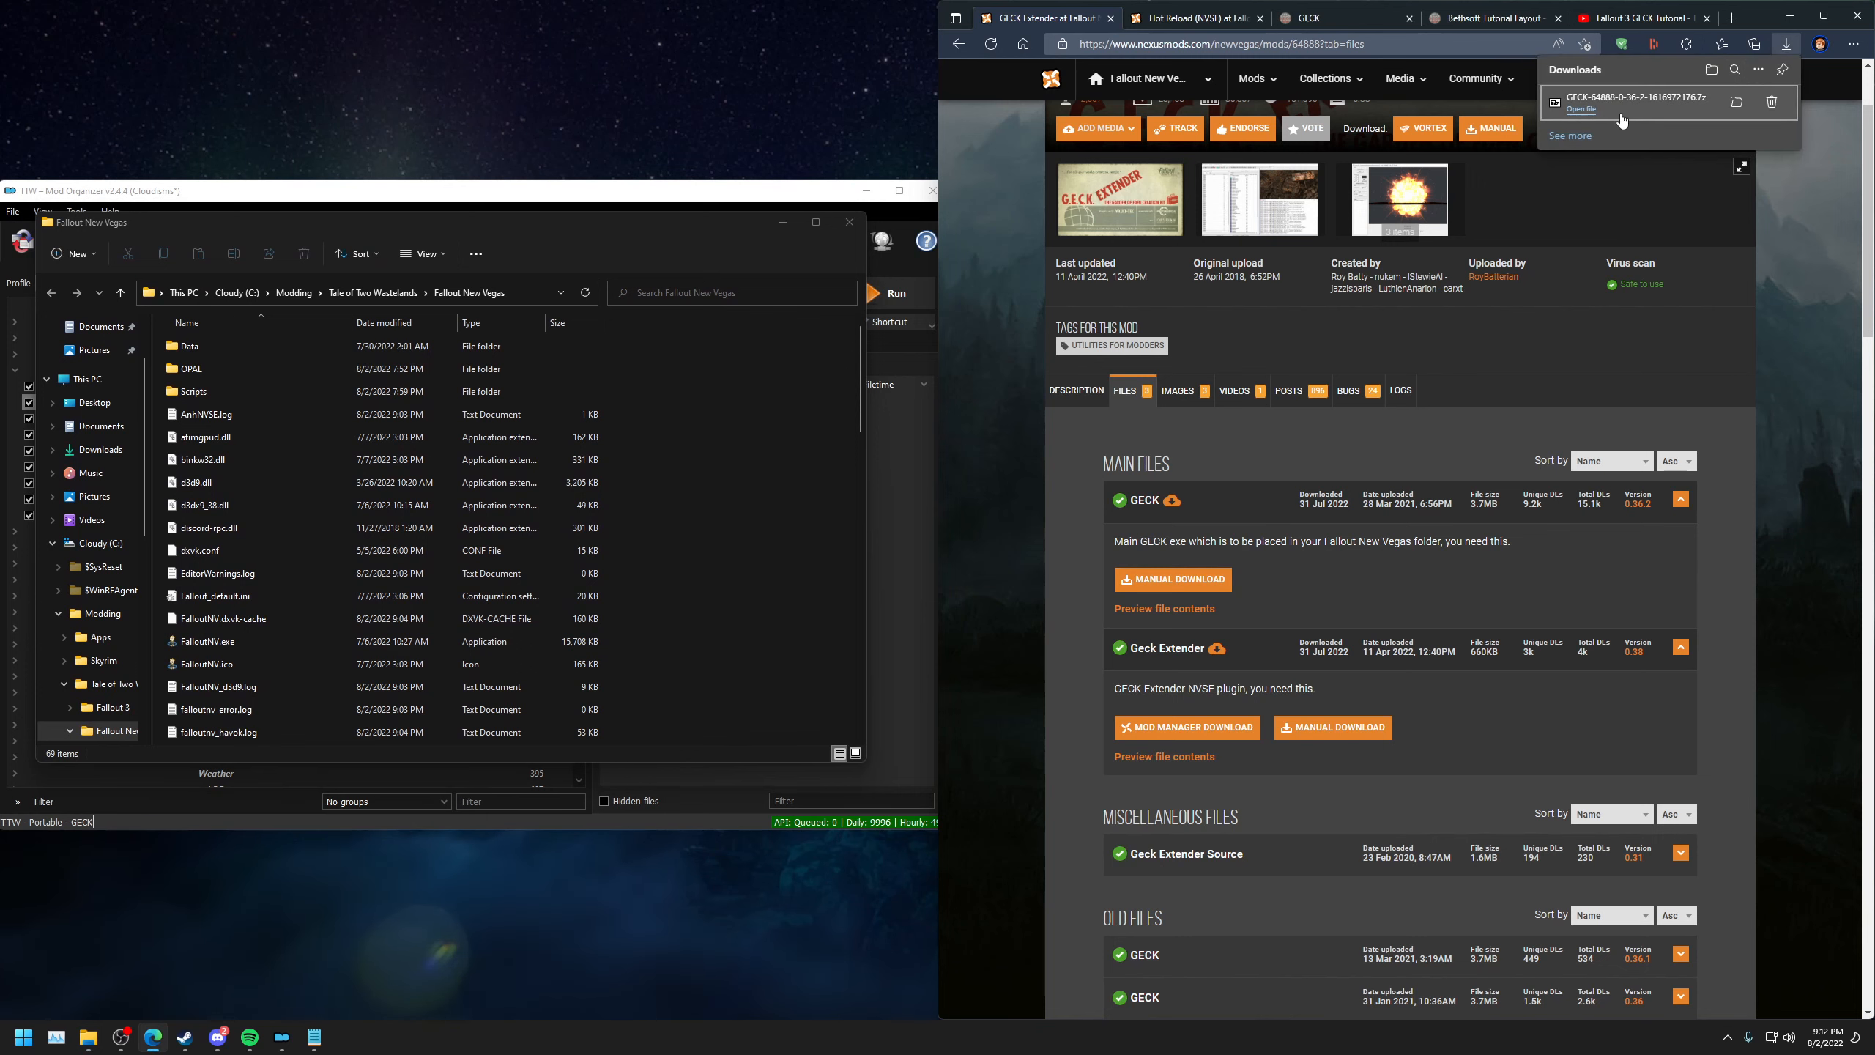
{"action": "left_click", "coordinate": [1624, 99]}
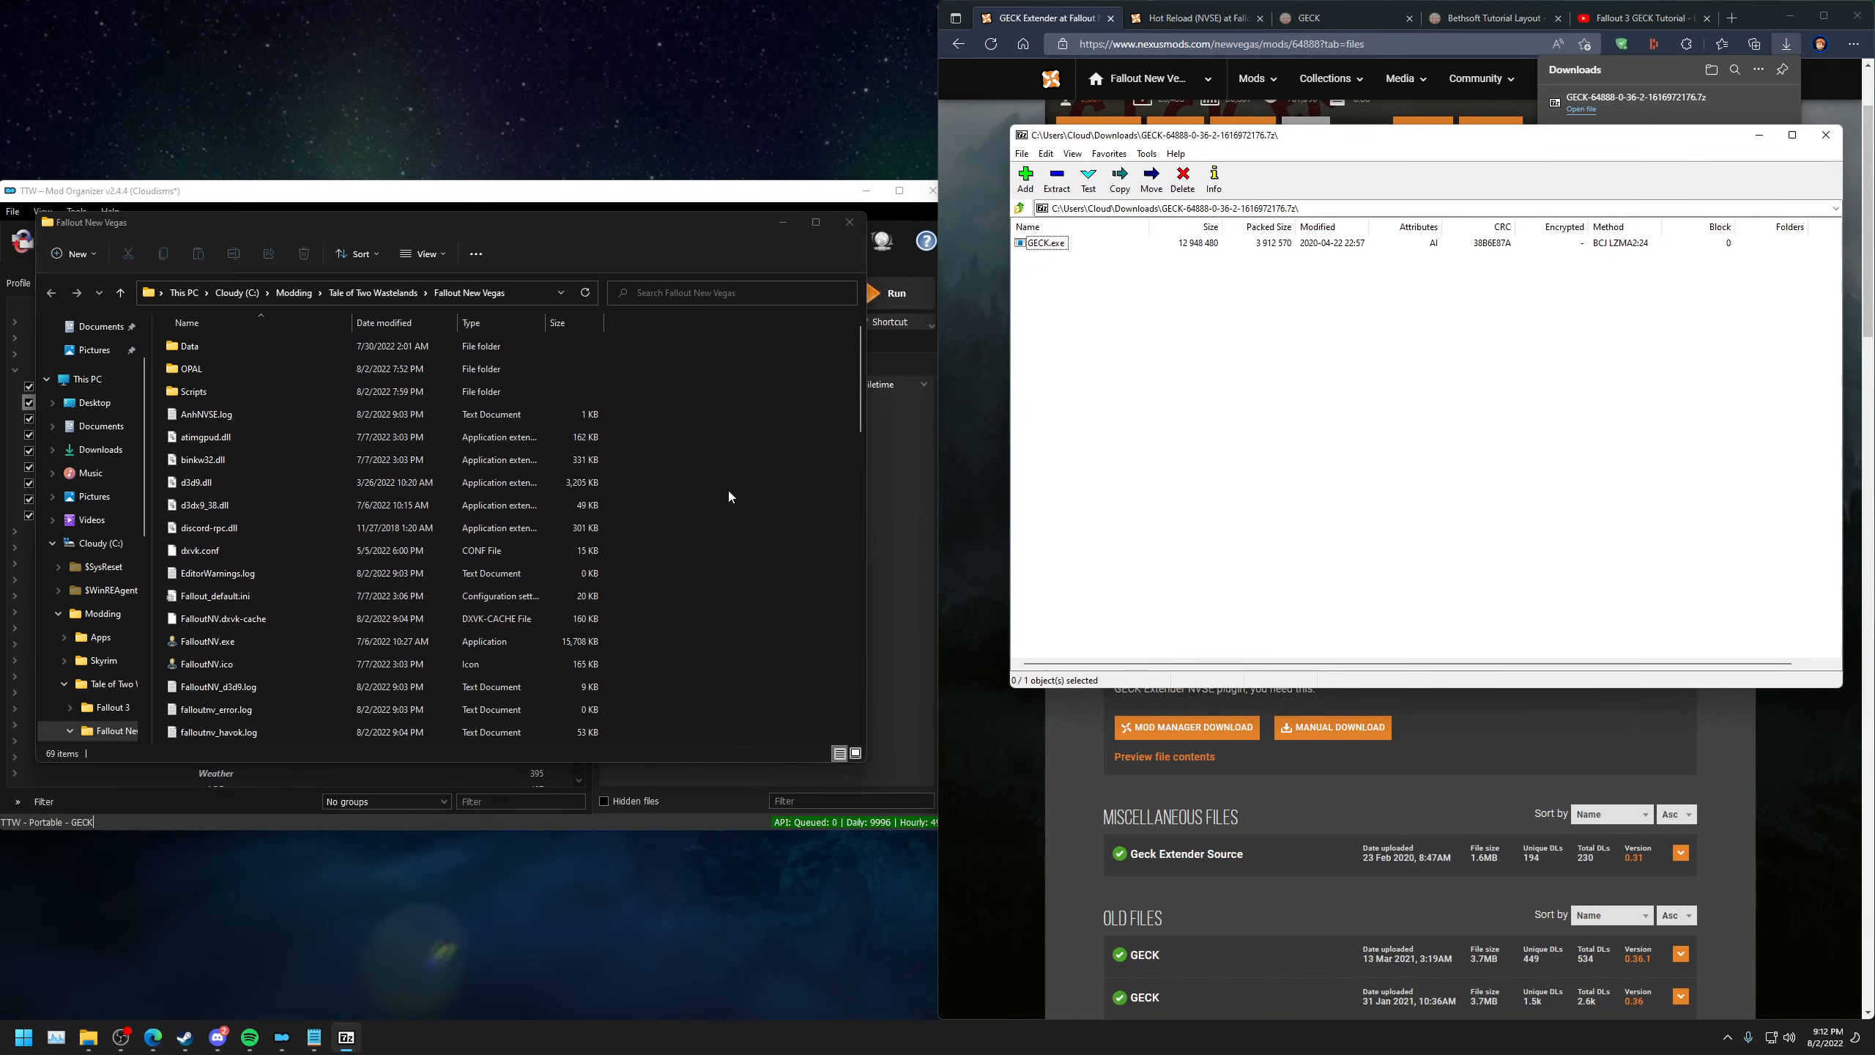
{"action": "scroll", "coordinate": [728, 492], "scroll_direction": "down", "scroll_amount": 4}
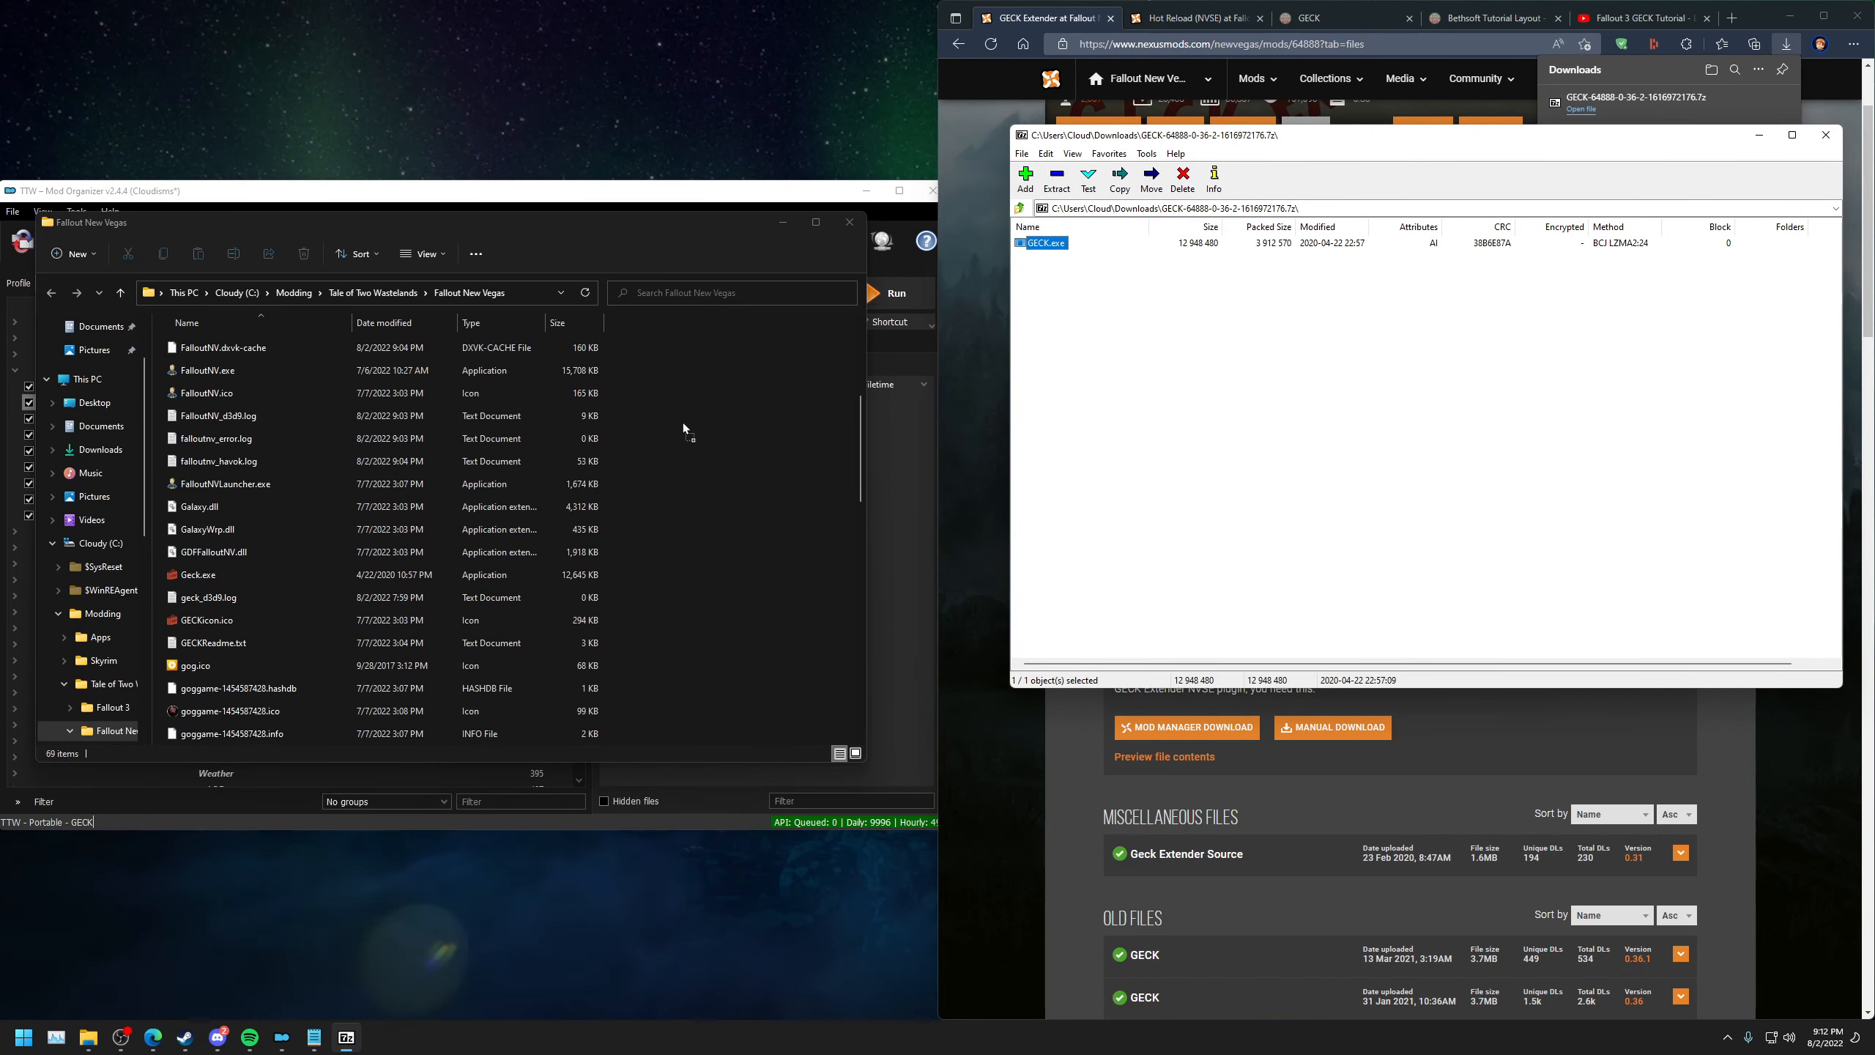
{"action": "left_click_drag", "start_coordinate": [708, 591], "coordinate": [768, 545]}
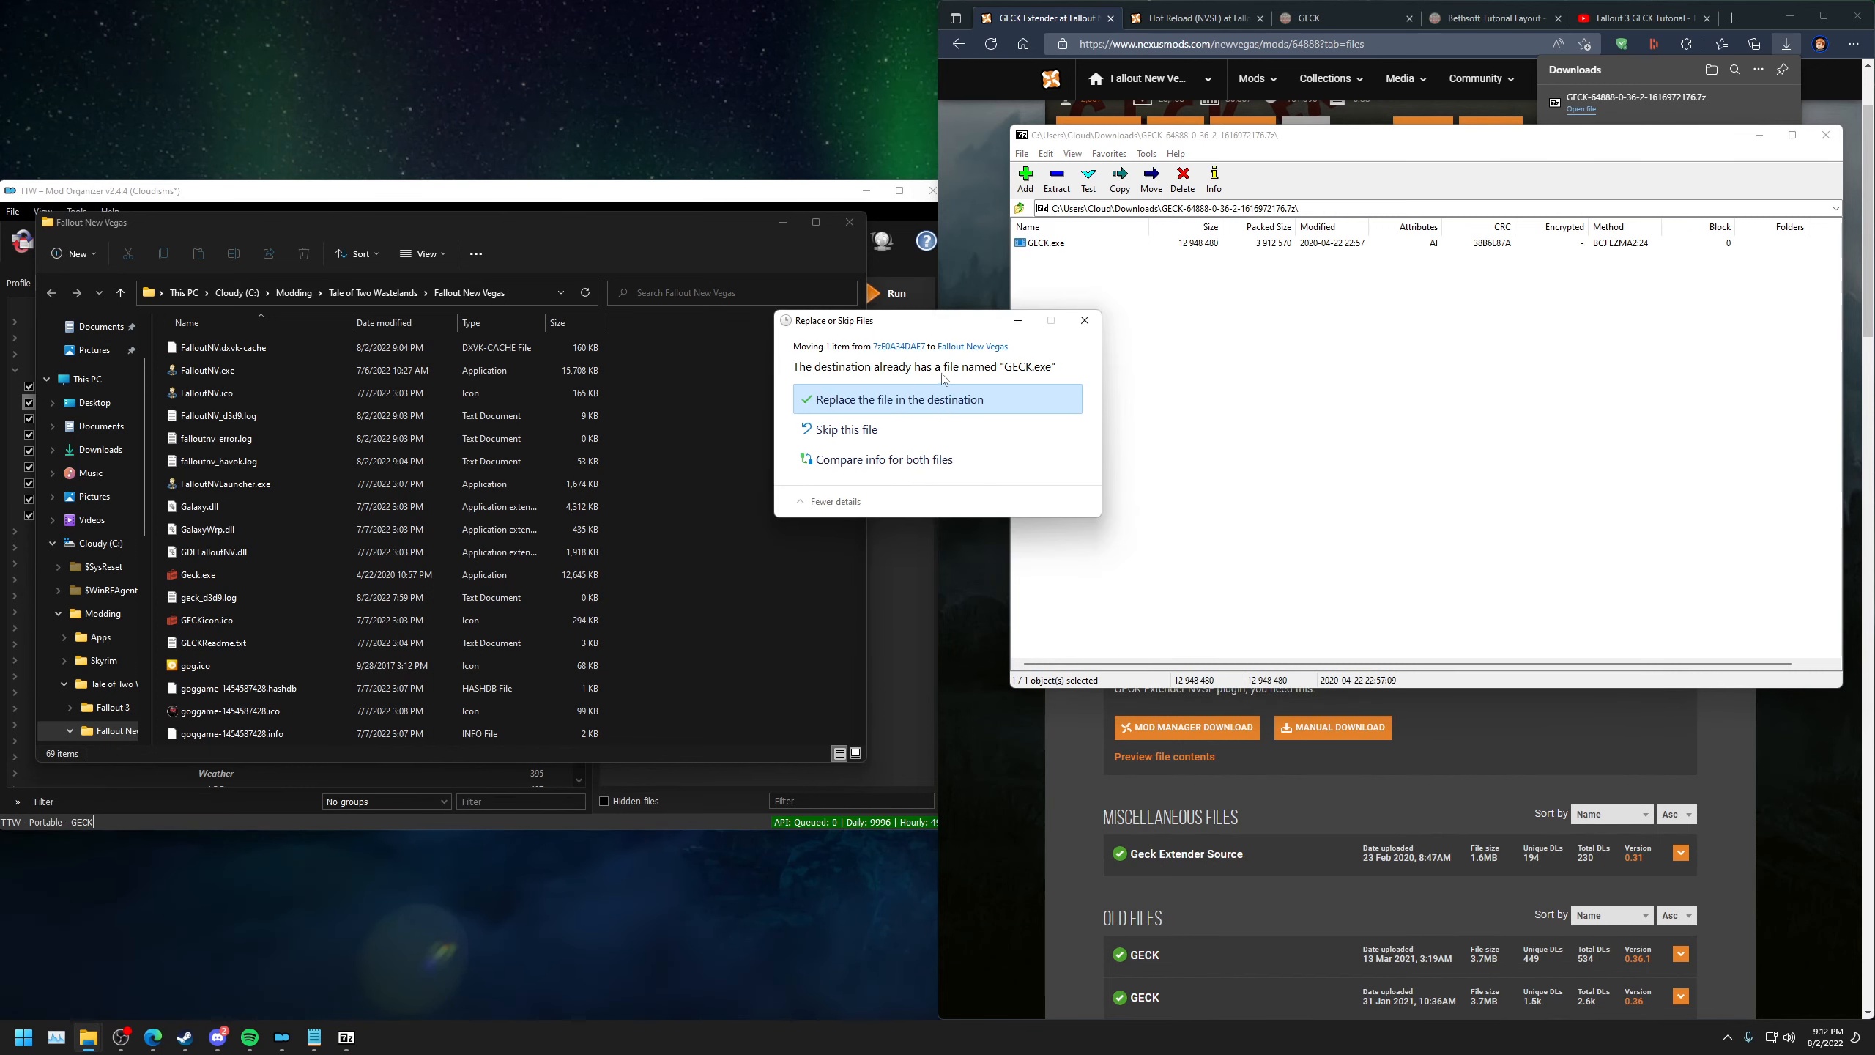
{"action": "left_click", "coordinate": [1084, 337]}
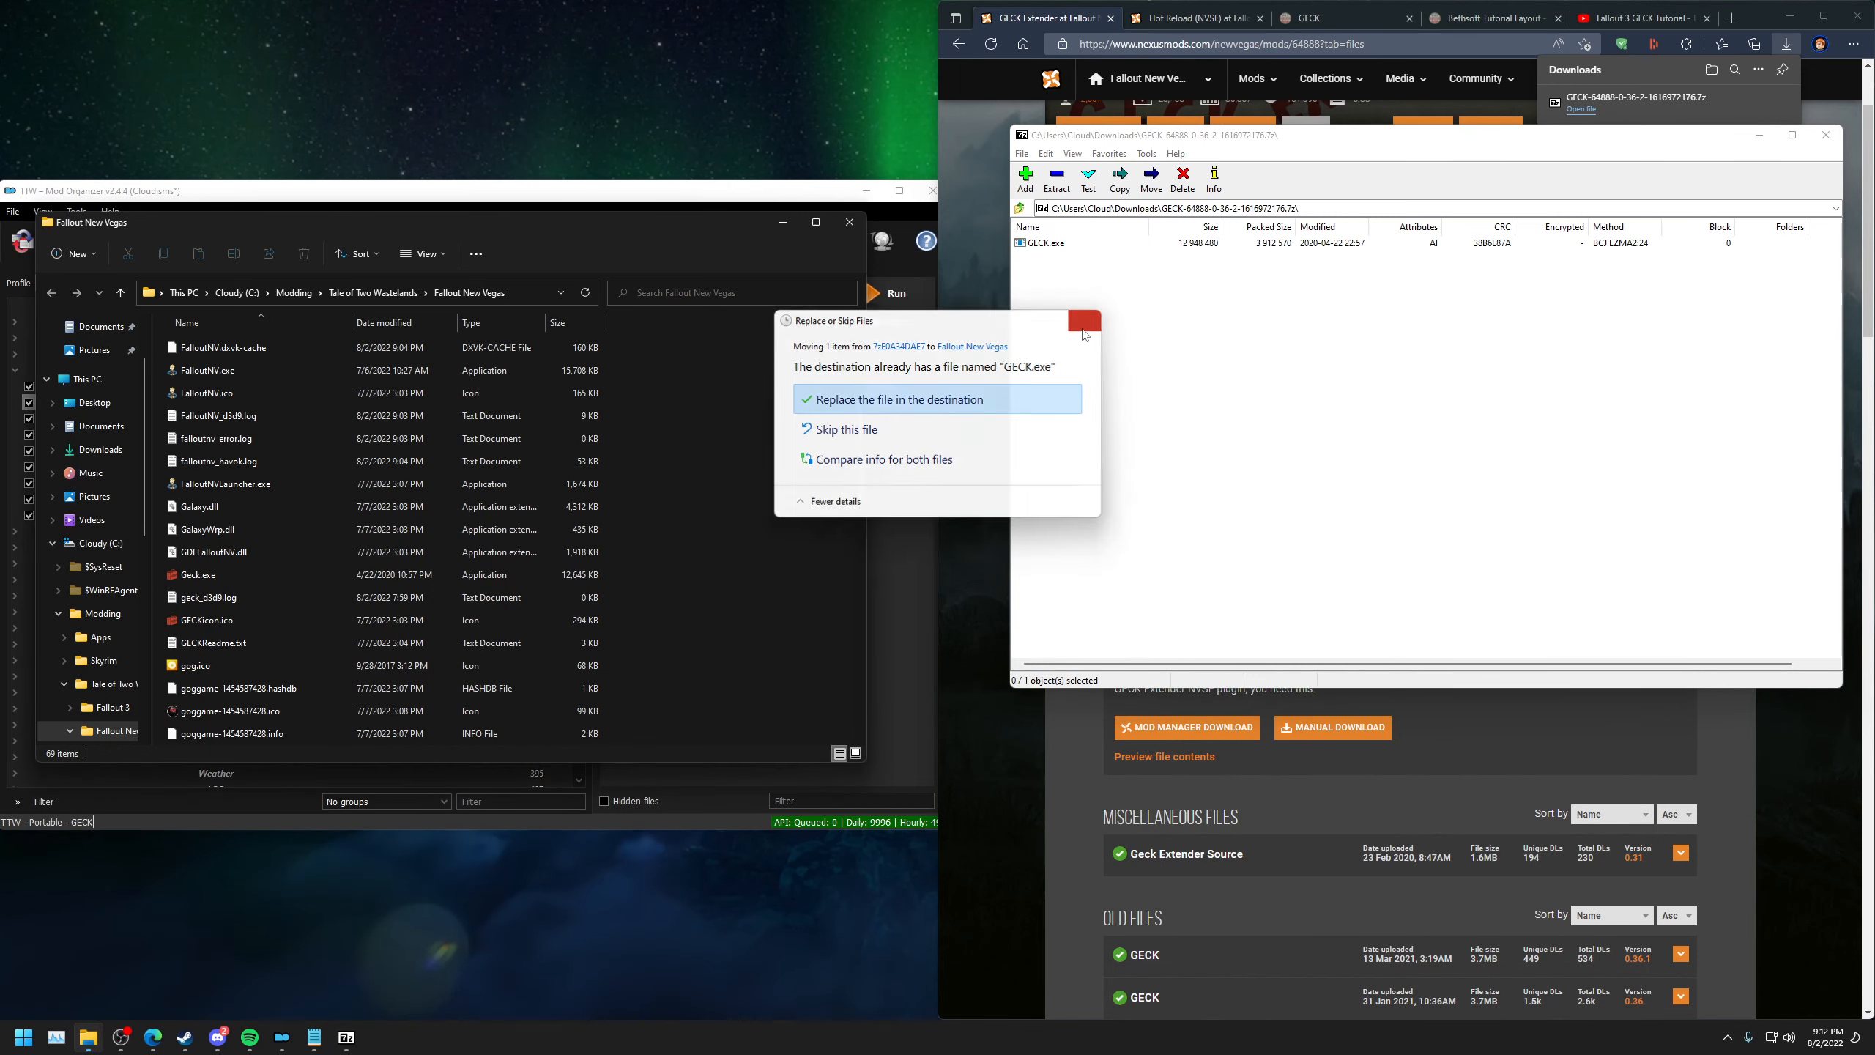
Close the archive viewer and try to delete the downloaded GECK archive from the browser's downloads.
{"action": "left_click", "coordinate": [1838, 136]}
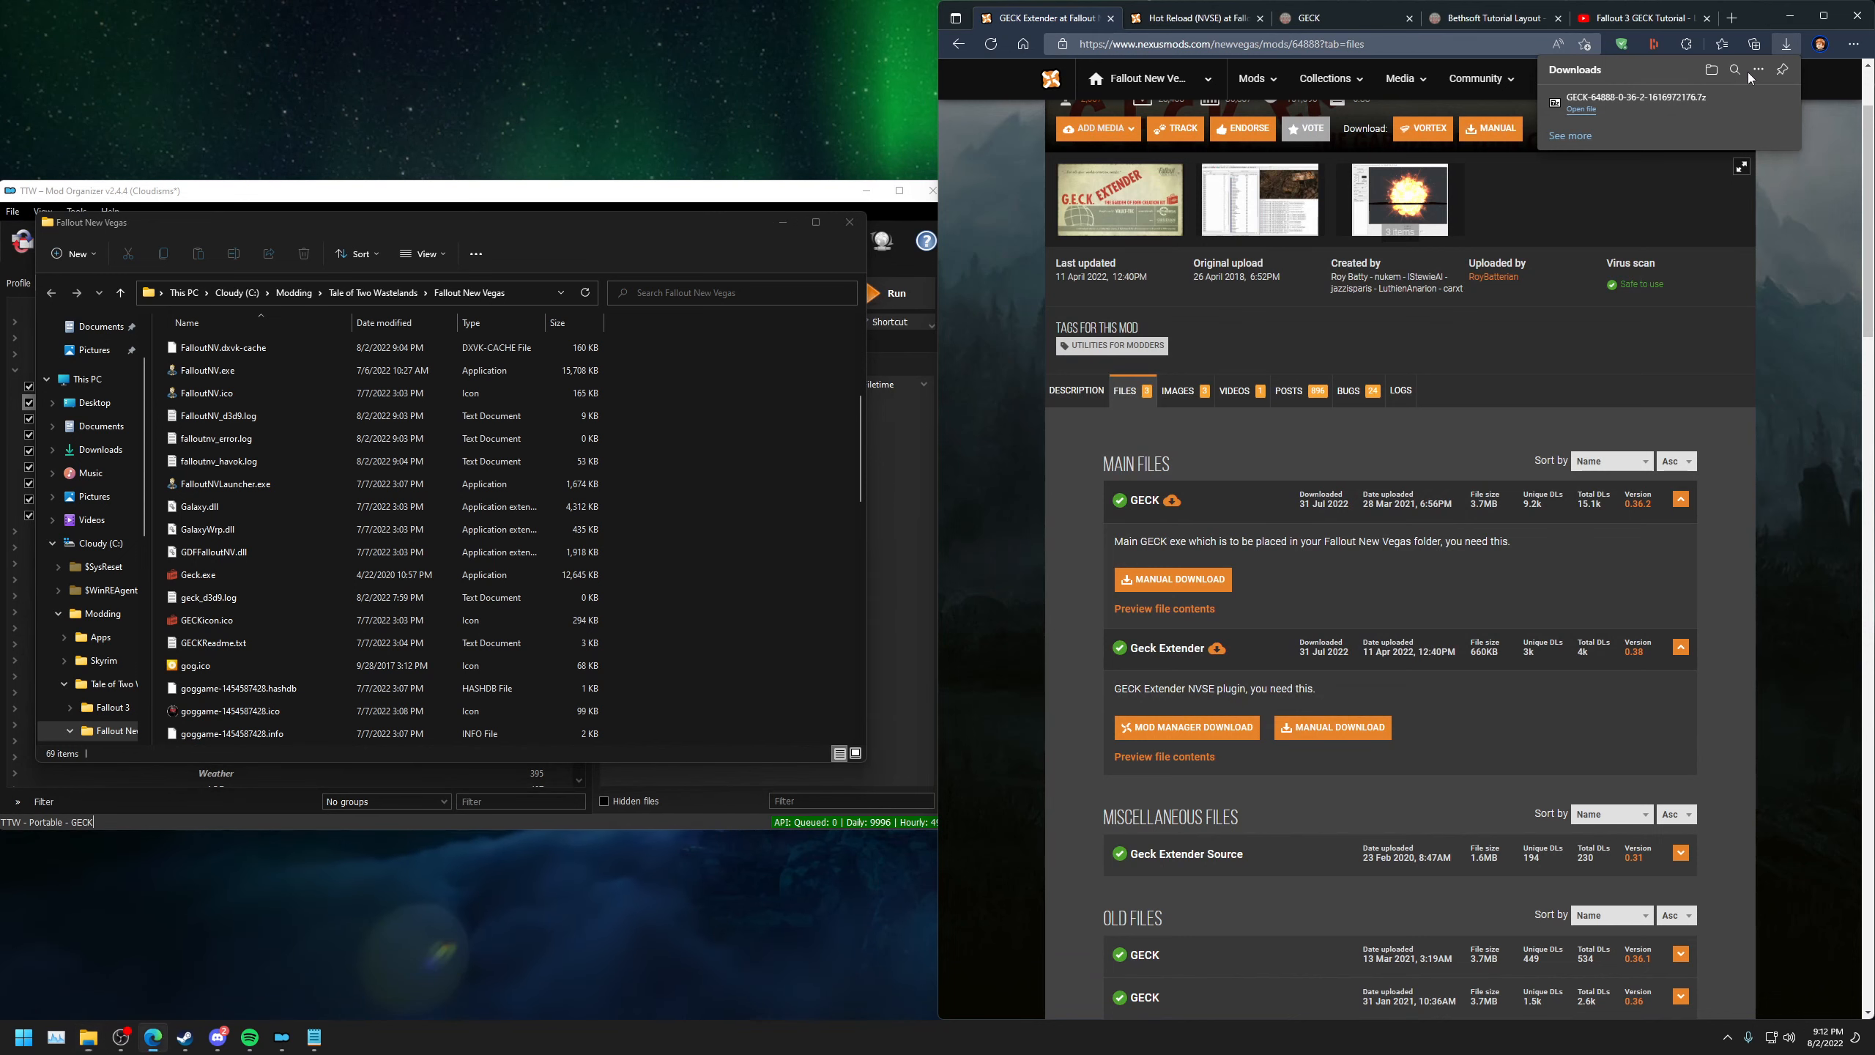
{"action": "left_click", "coordinate": [1758, 71]}
{"action": "left_click", "coordinate": [1771, 107]}
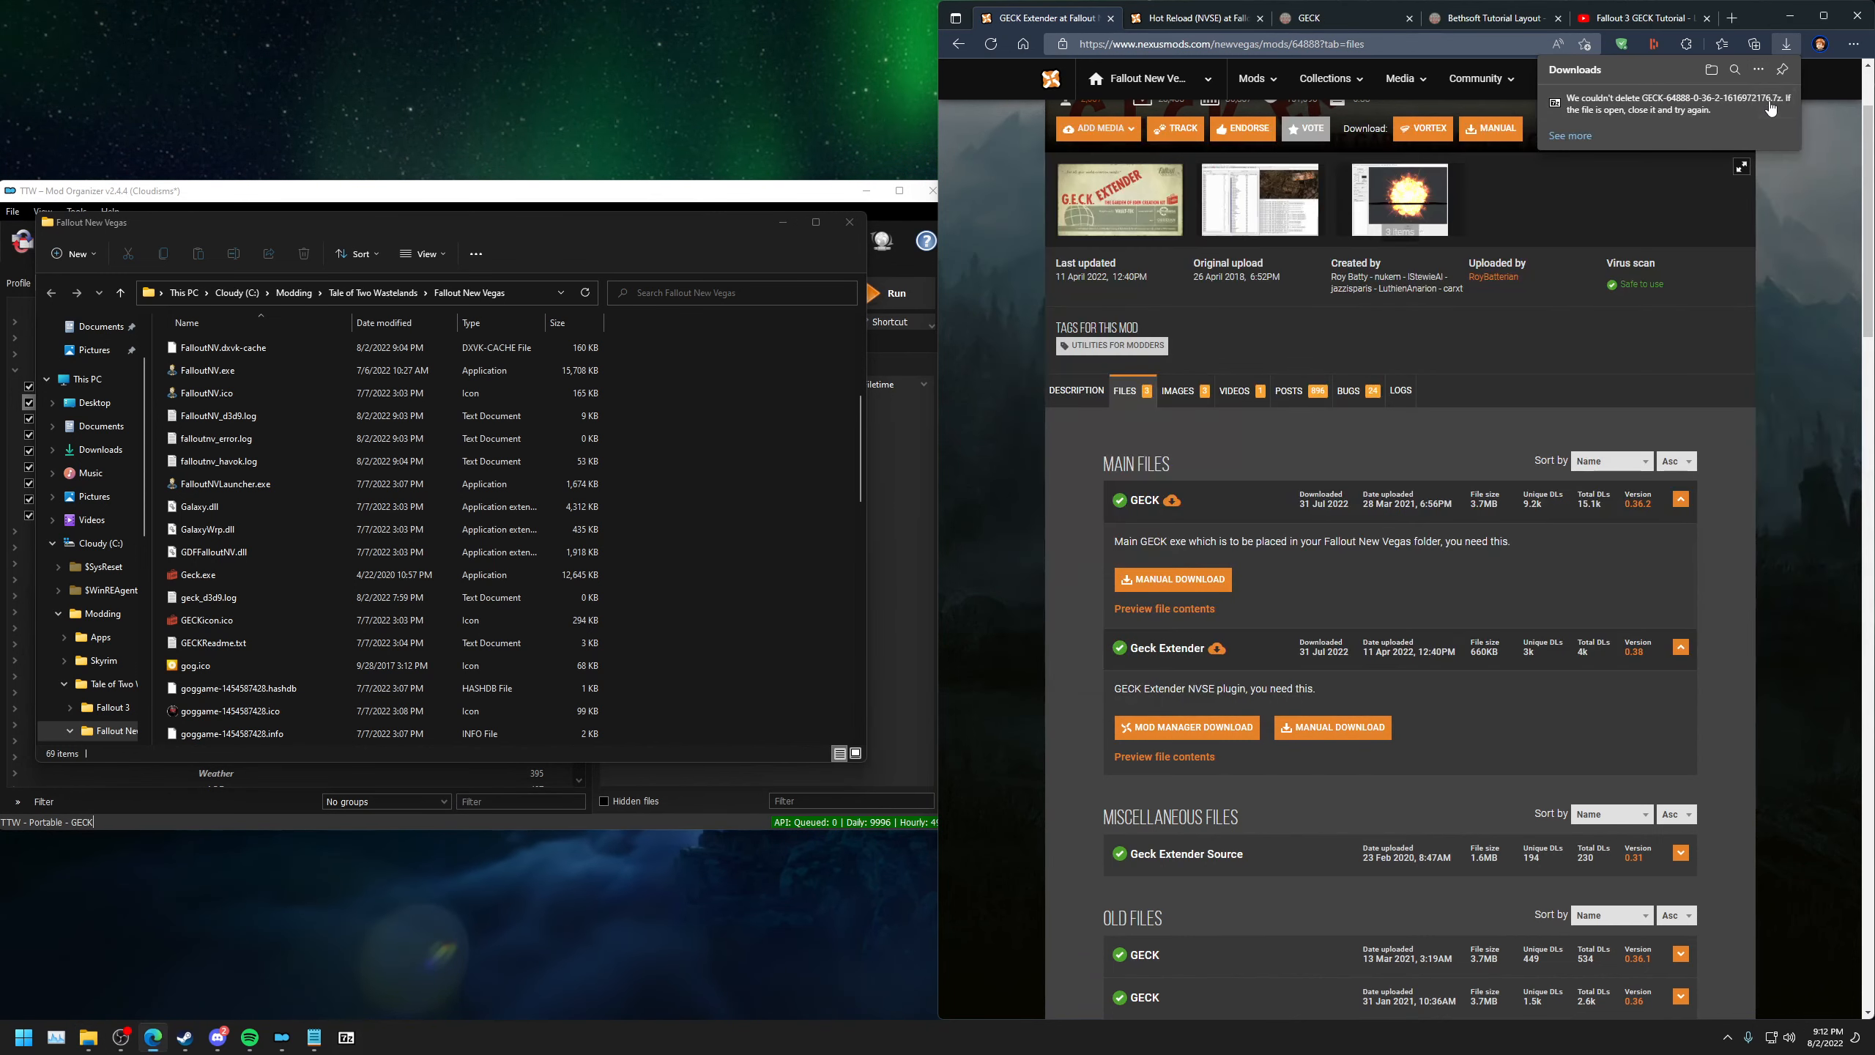
Remove all of the browser's download history.
{"action": "left_click", "coordinate": [1762, 69]}
{"action": "left_click", "coordinate": [1697, 108]}
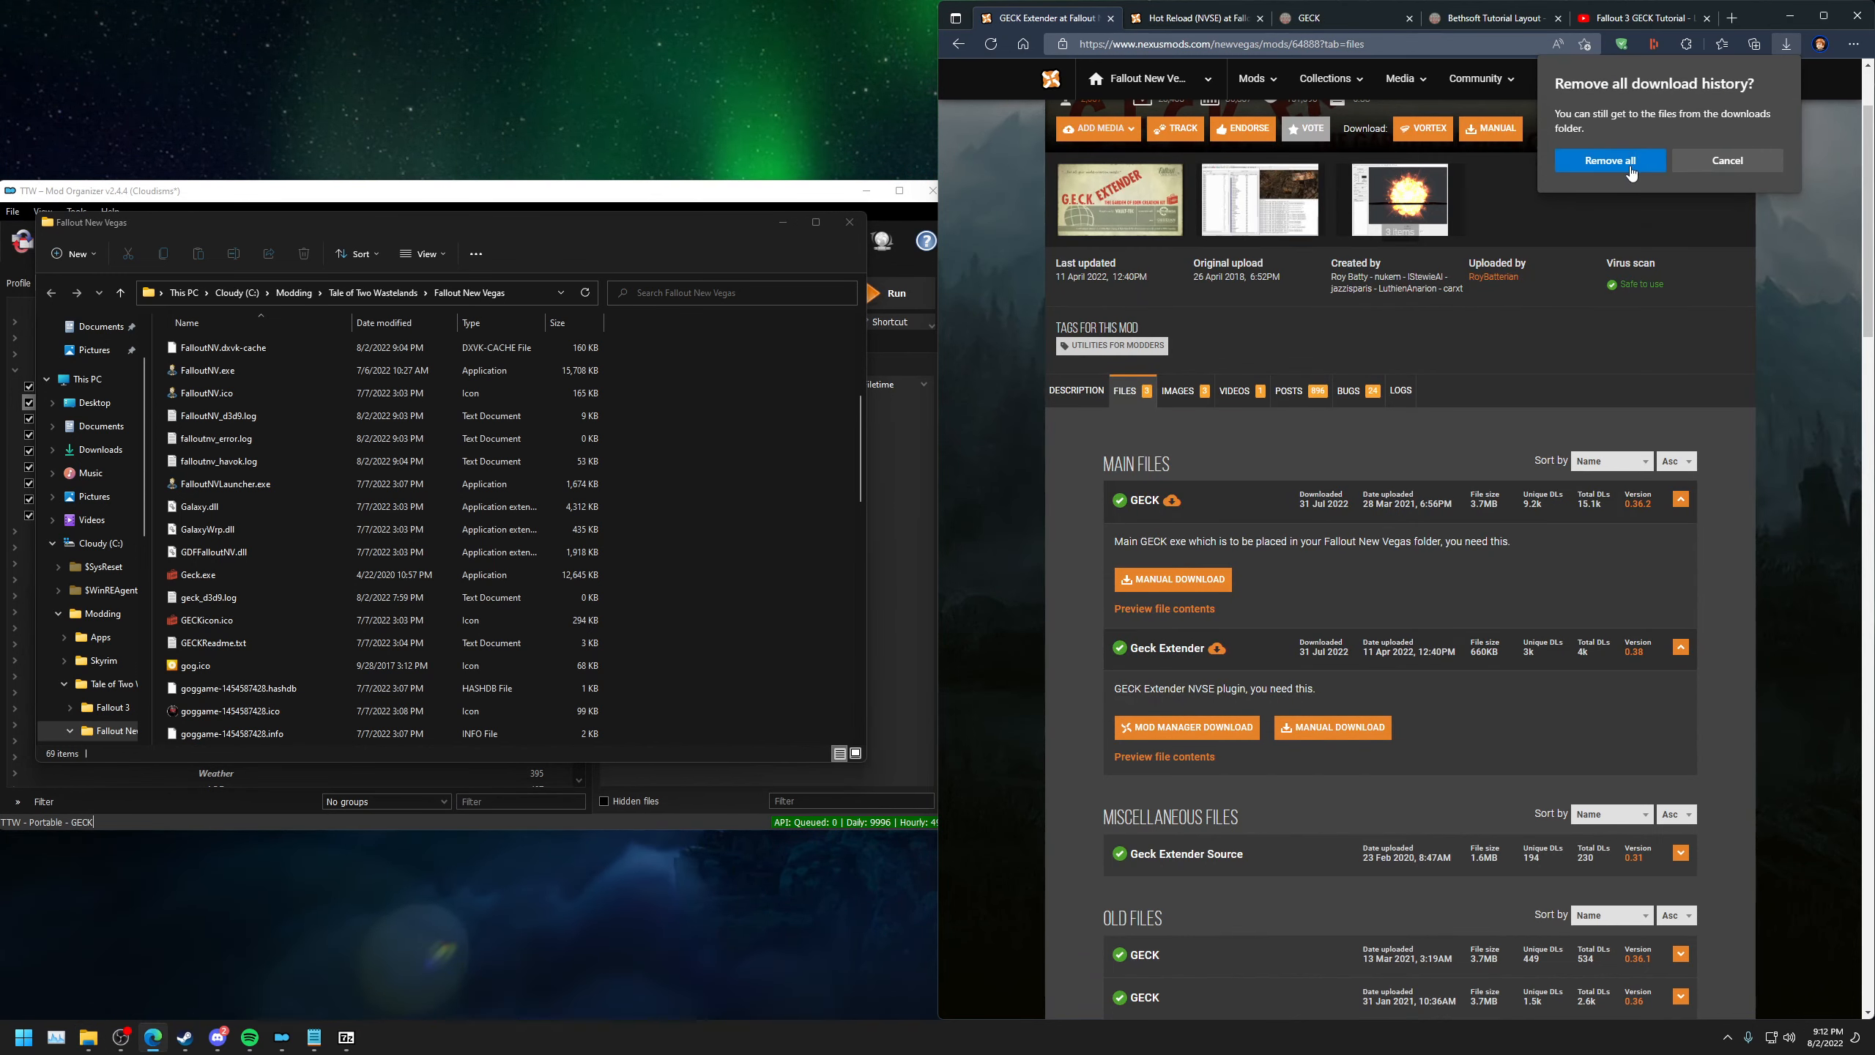
{"action": "left_click", "coordinate": [1611, 167]}
{"action": "left_click", "coordinate": [1755, 347]}
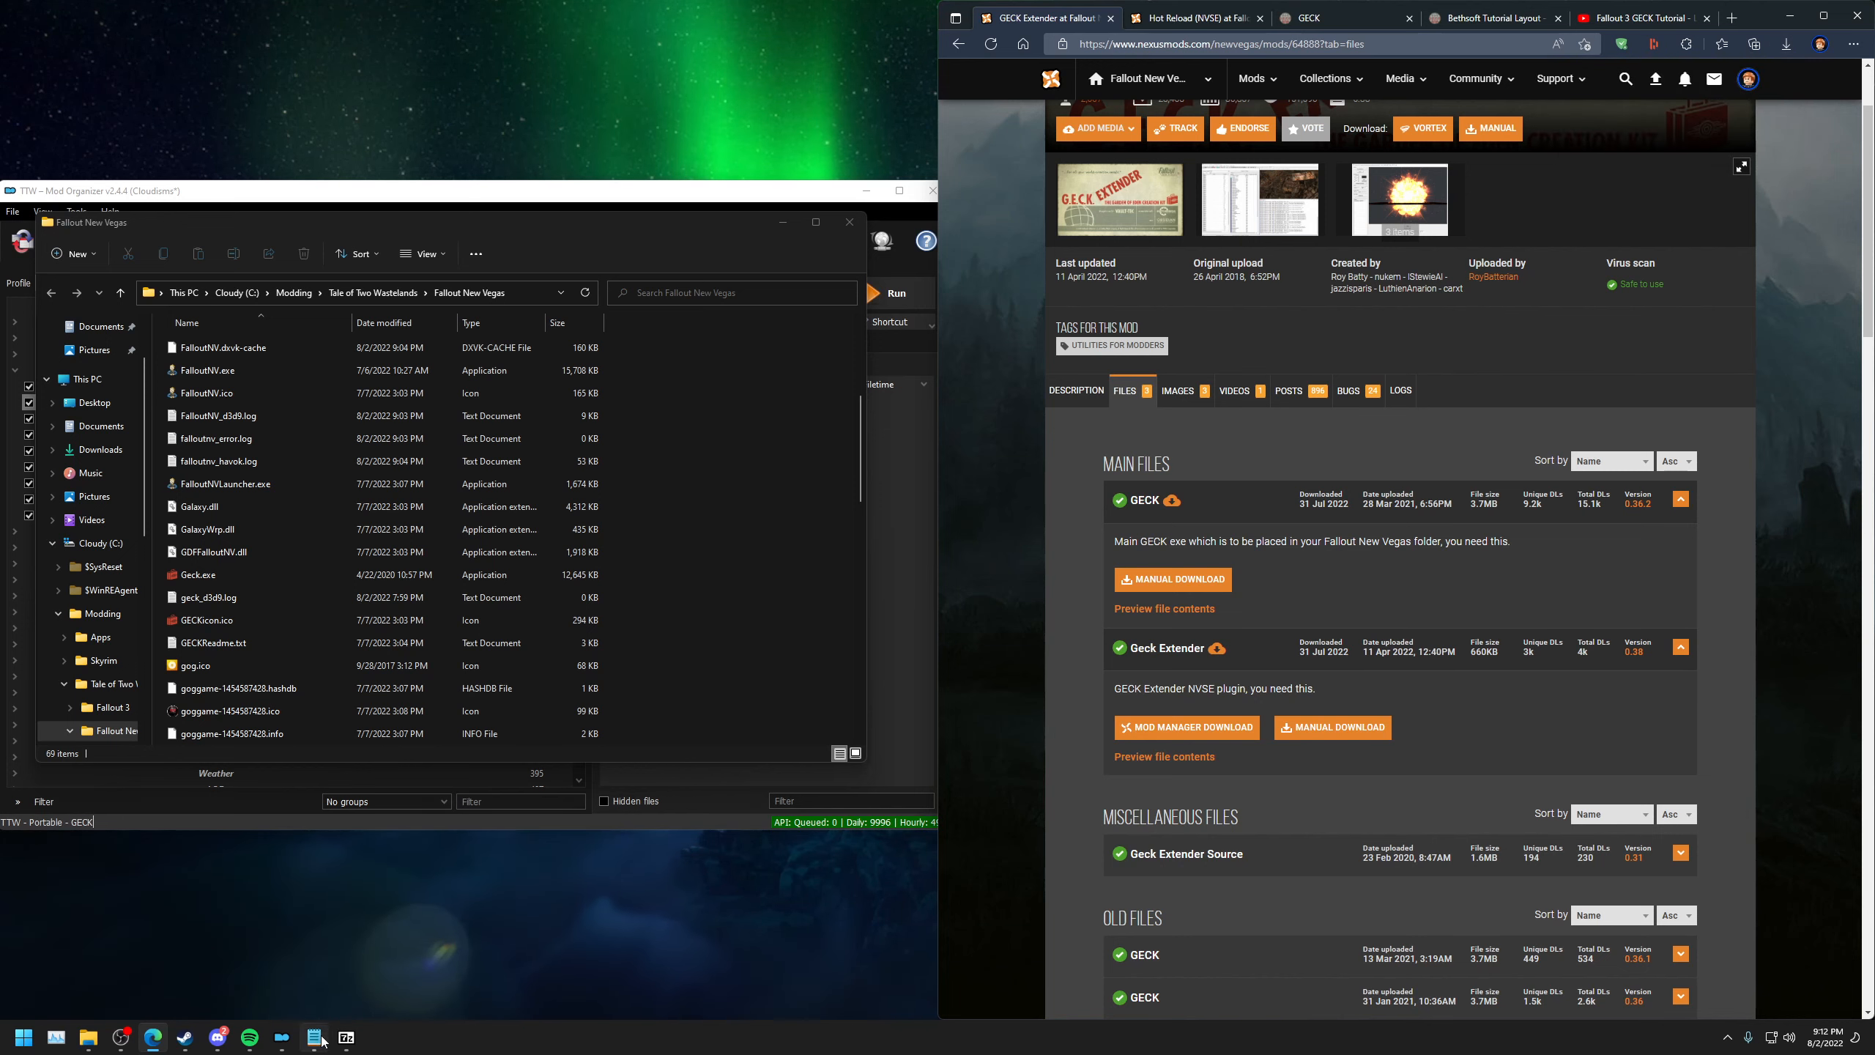
Close the GECK Extender page and the Fallout New Vegas folder window.
{"action": "left_click", "coordinate": [1825, 134]}
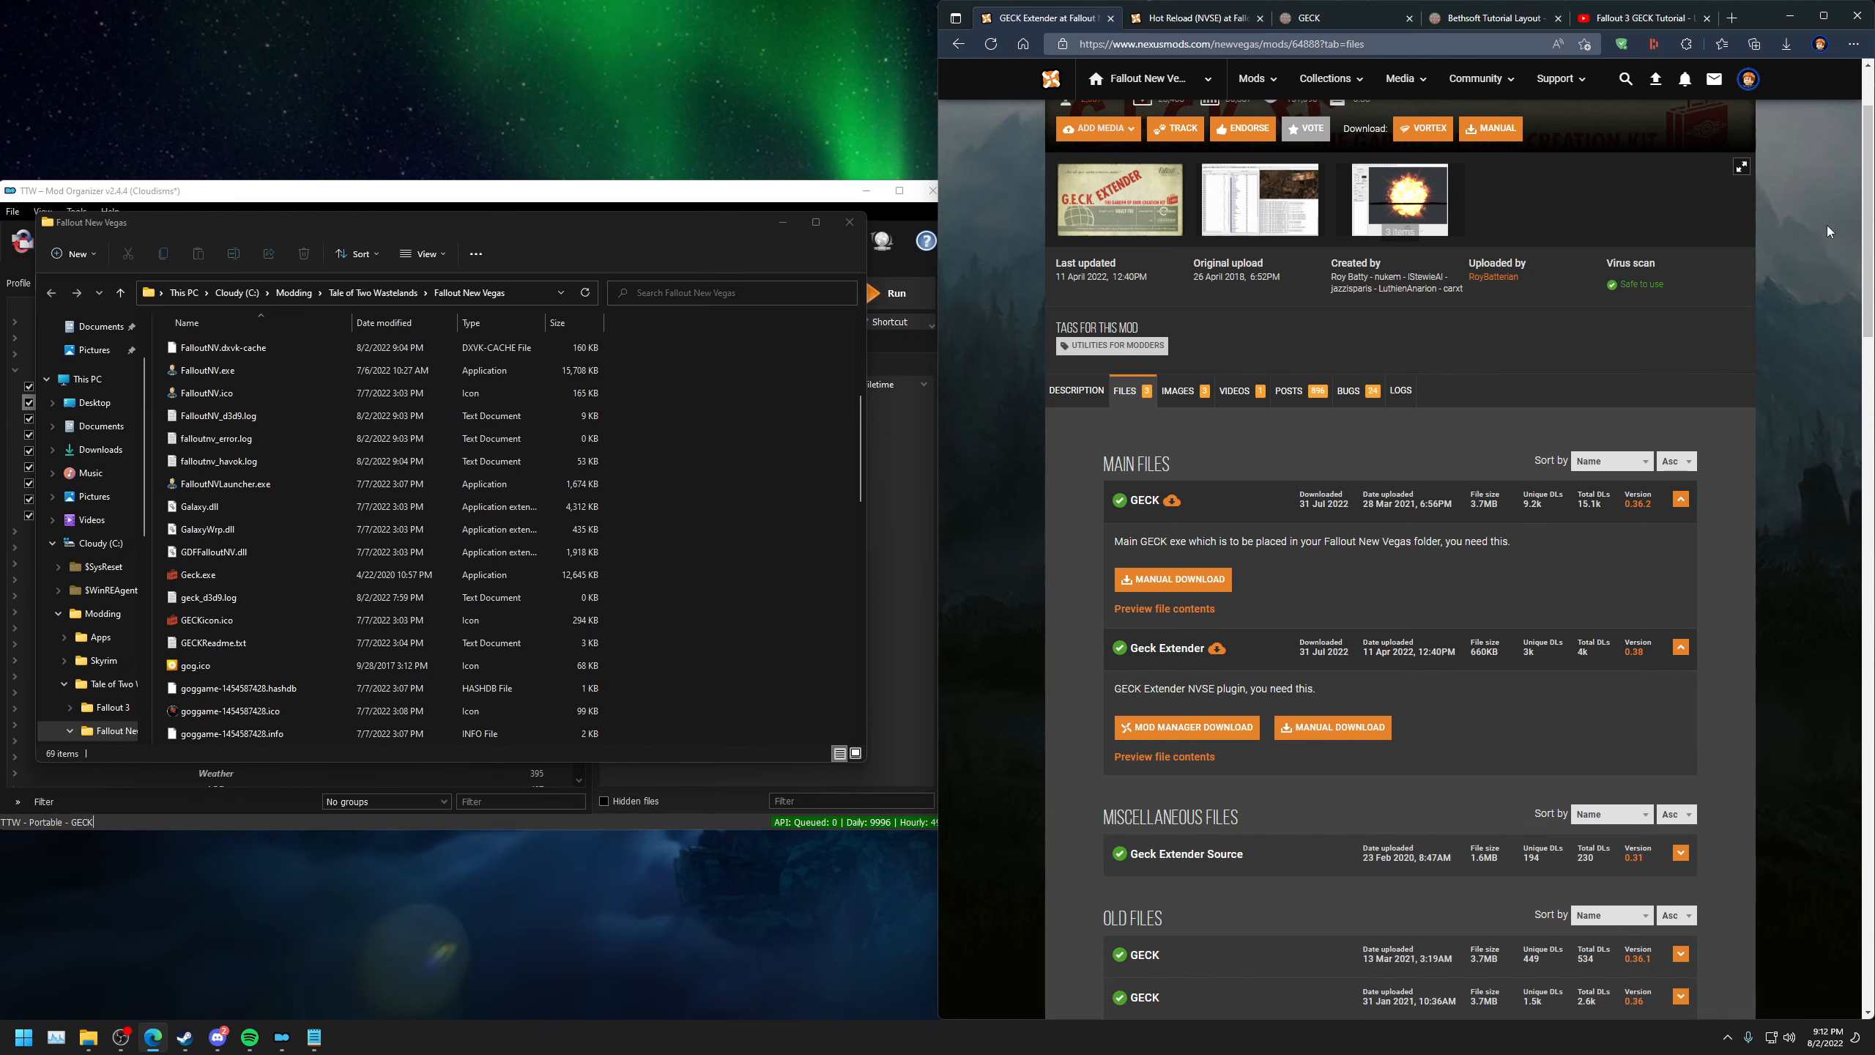
{"action": "key", "text": "ctrl+w"}
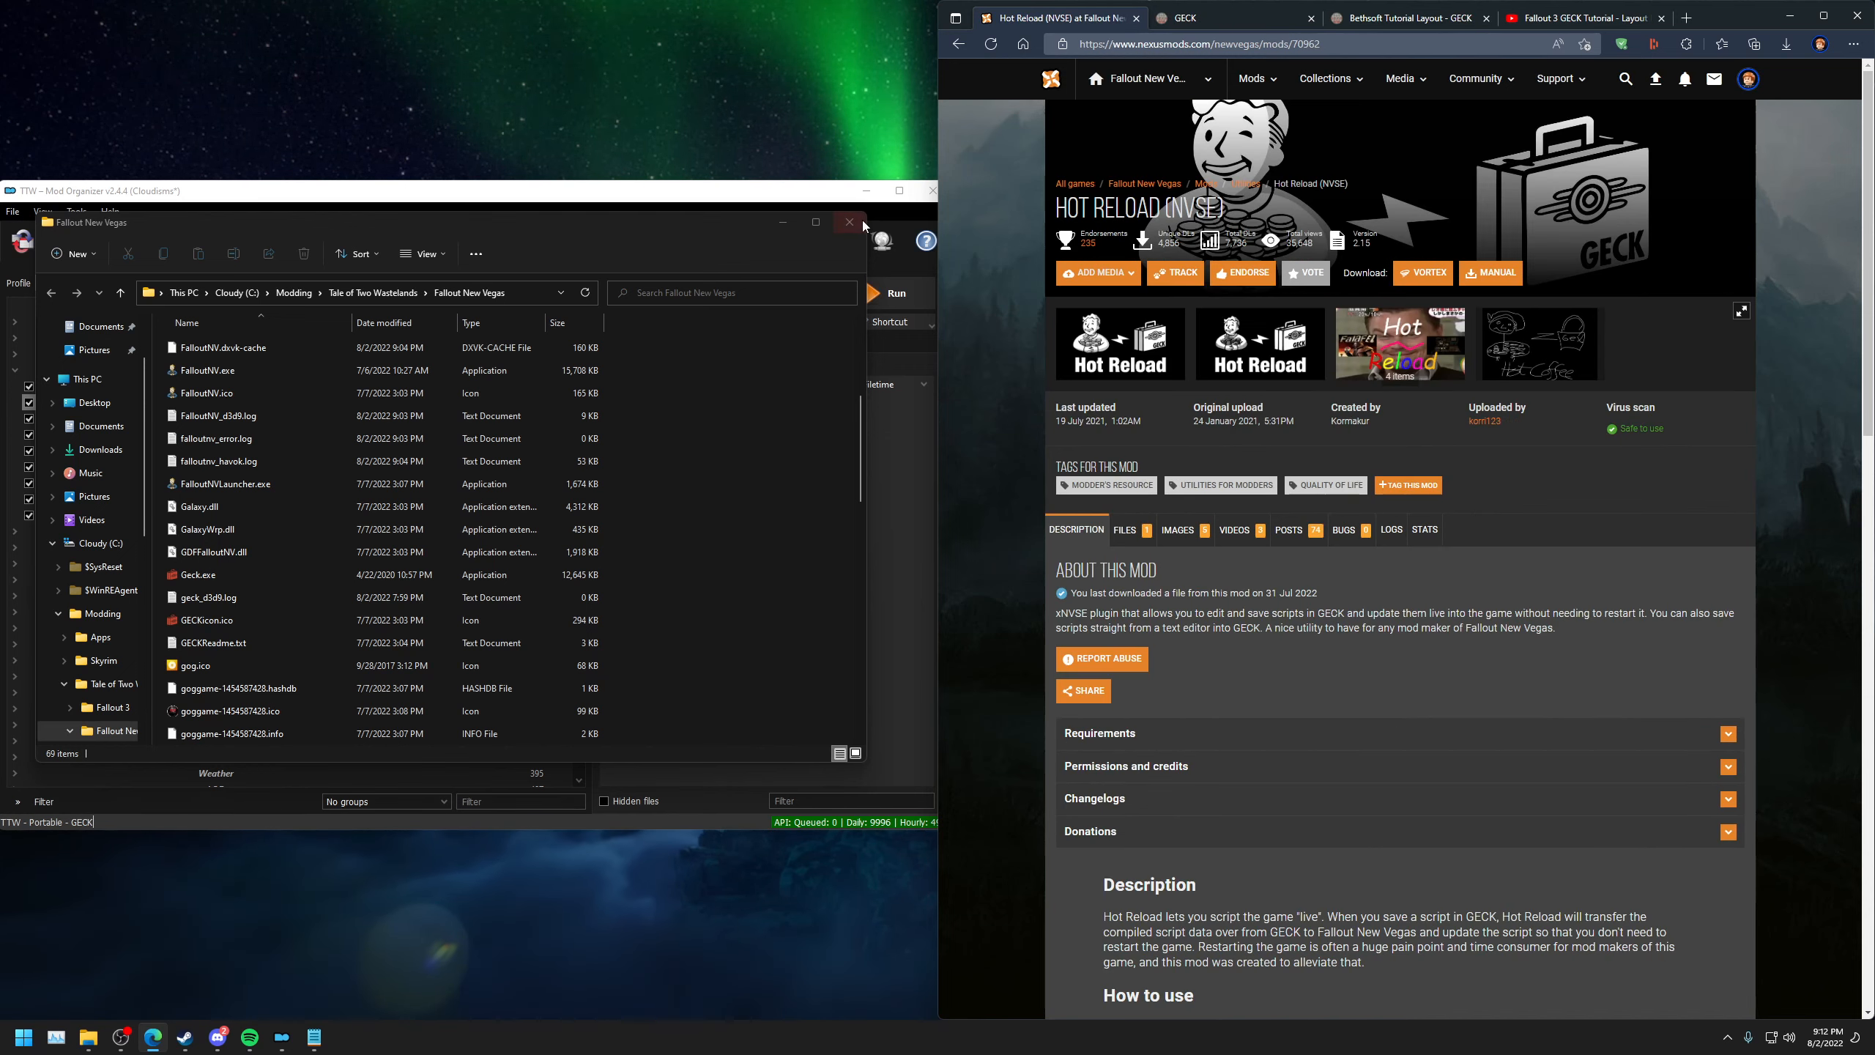
{"action": "left_click", "coordinate": [863, 223]}
Download the main file Hot Reload (And Text Editor Support) from the Hot Reload page's files through the mod manager.
{"action": "left_click", "coordinate": [1154, 541]}
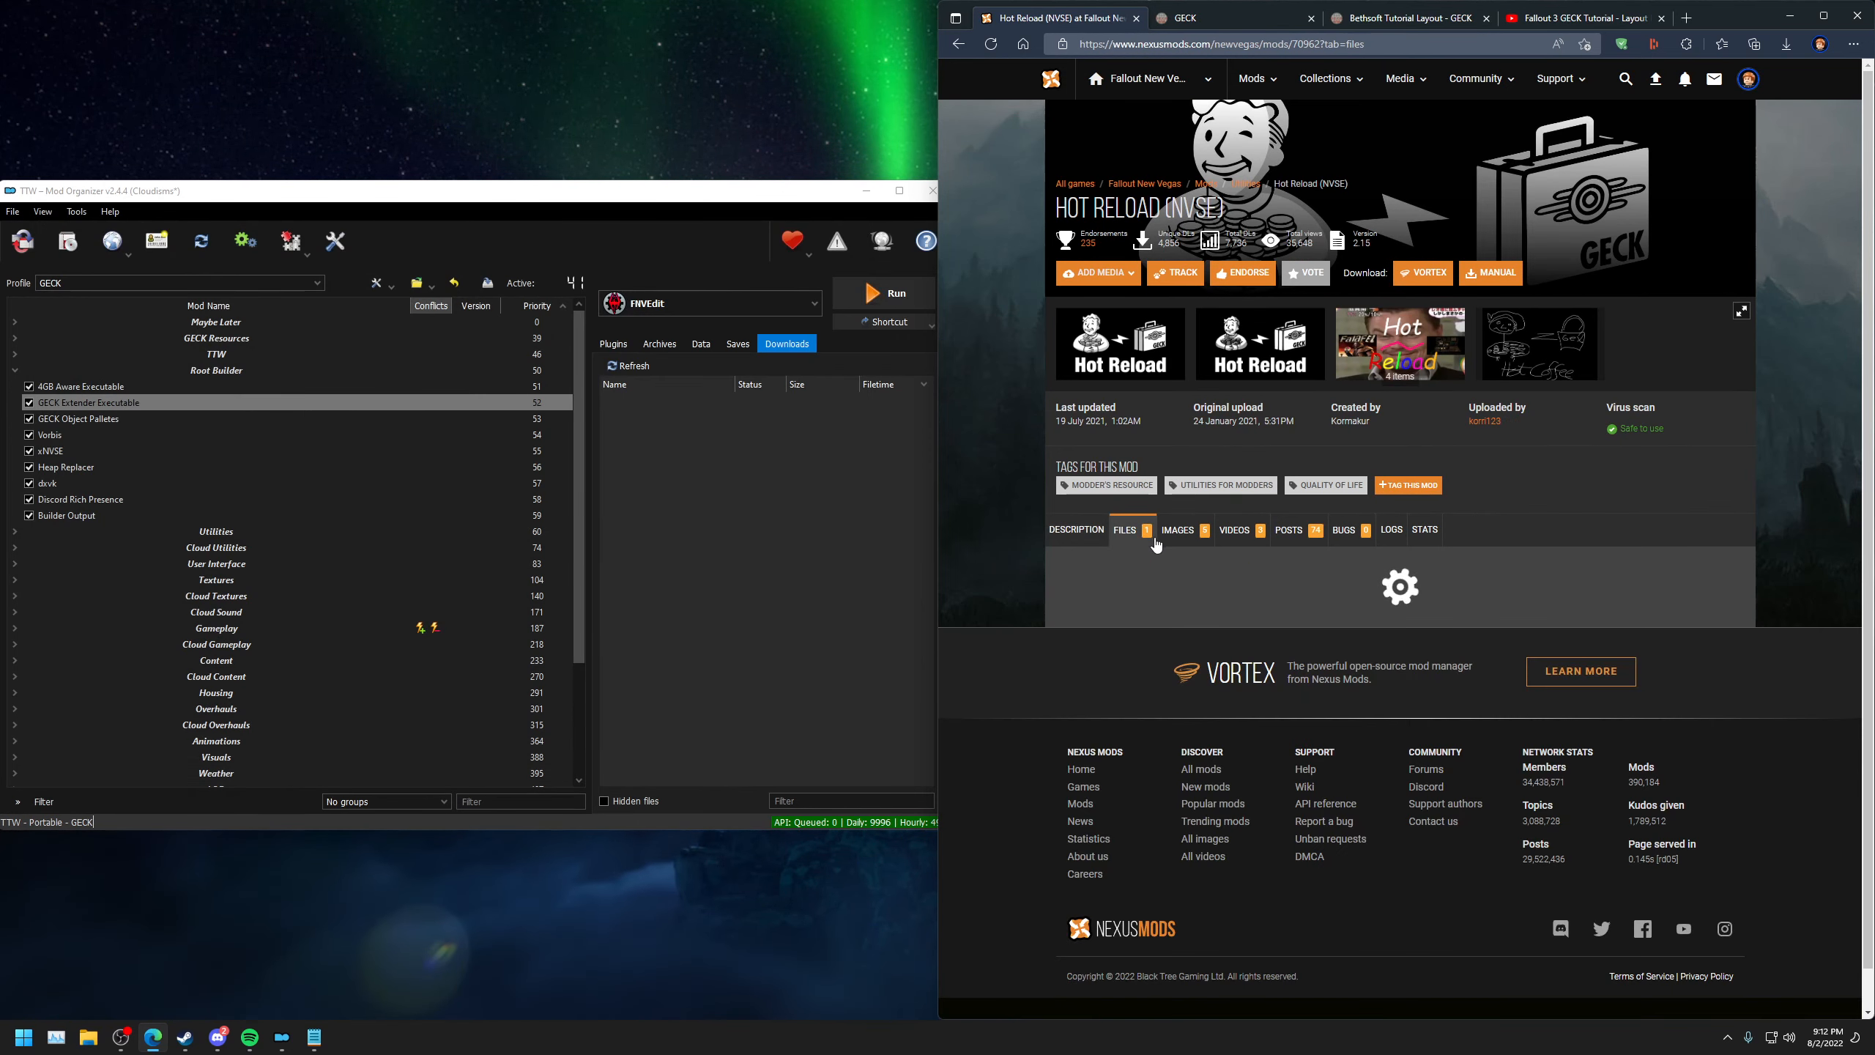
{"action": "left_click", "coordinate": [1211, 745]}
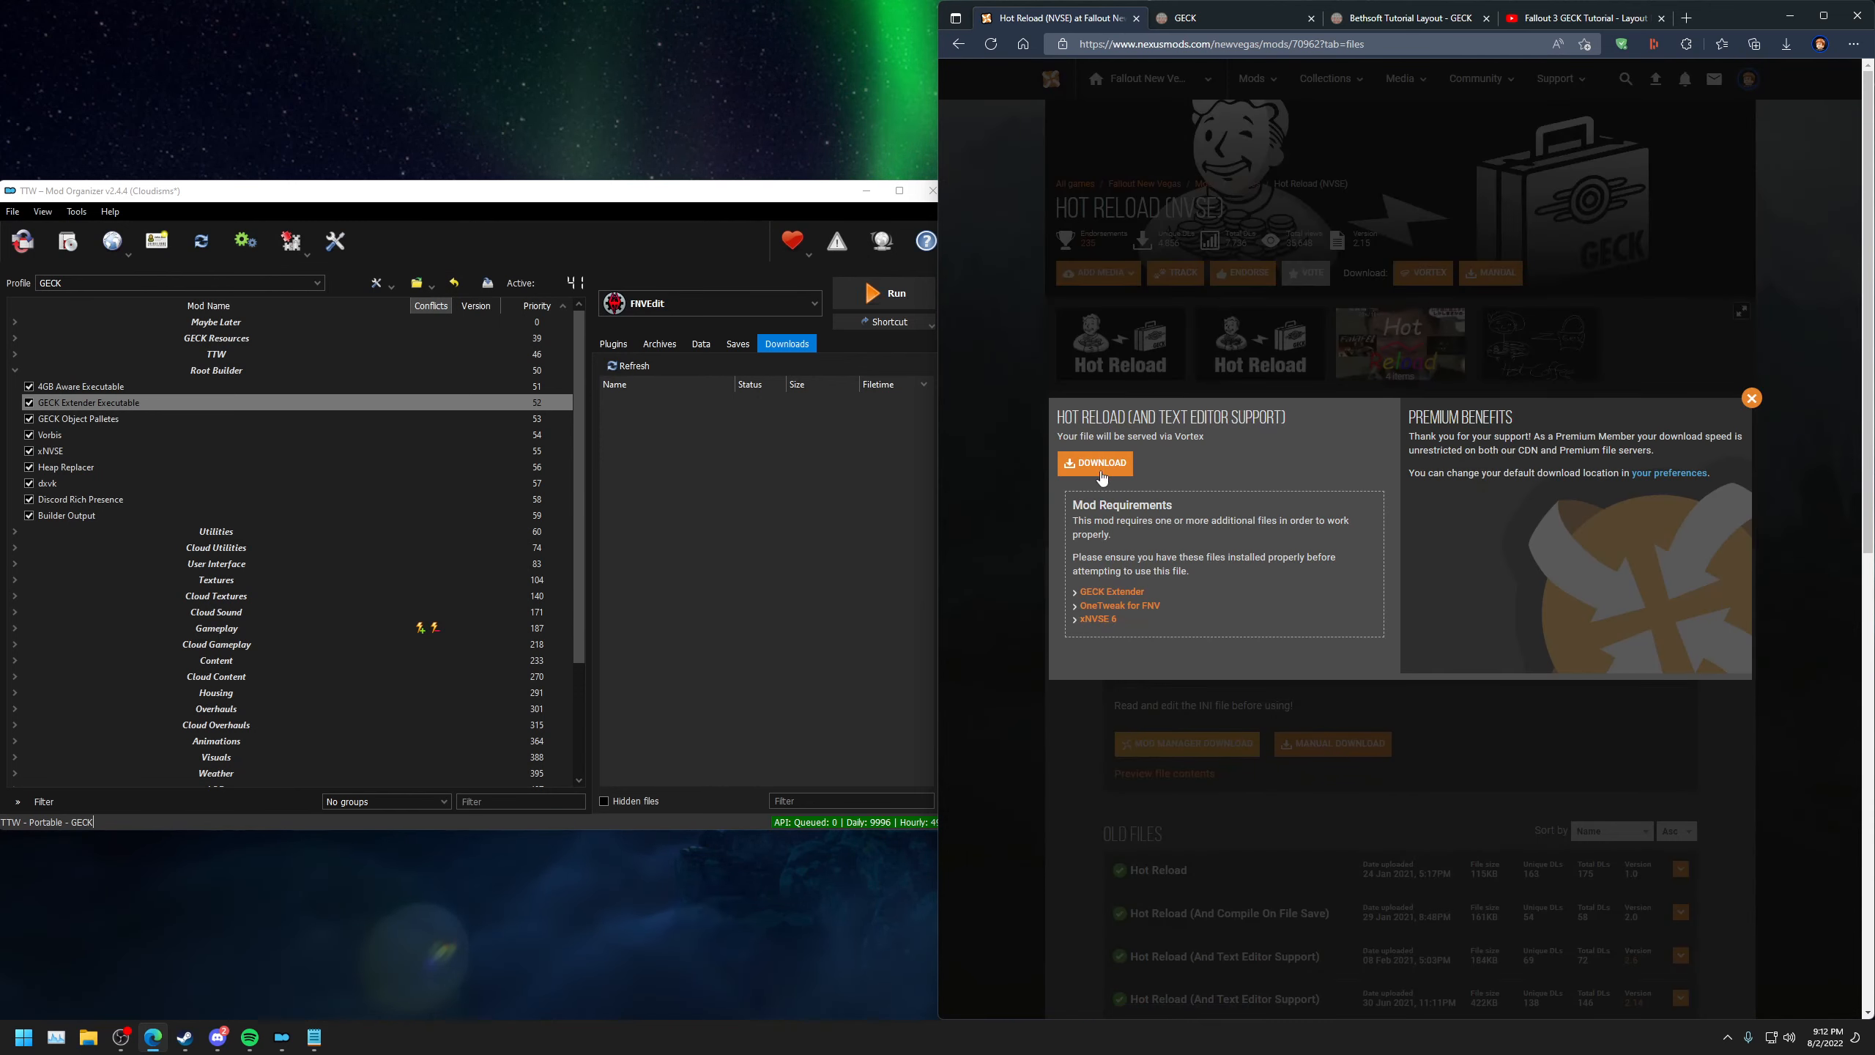
{"action": "left_click", "coordinate": [1099, 464]}
{"action": "left_click", "coordinate": [1751, 399]}
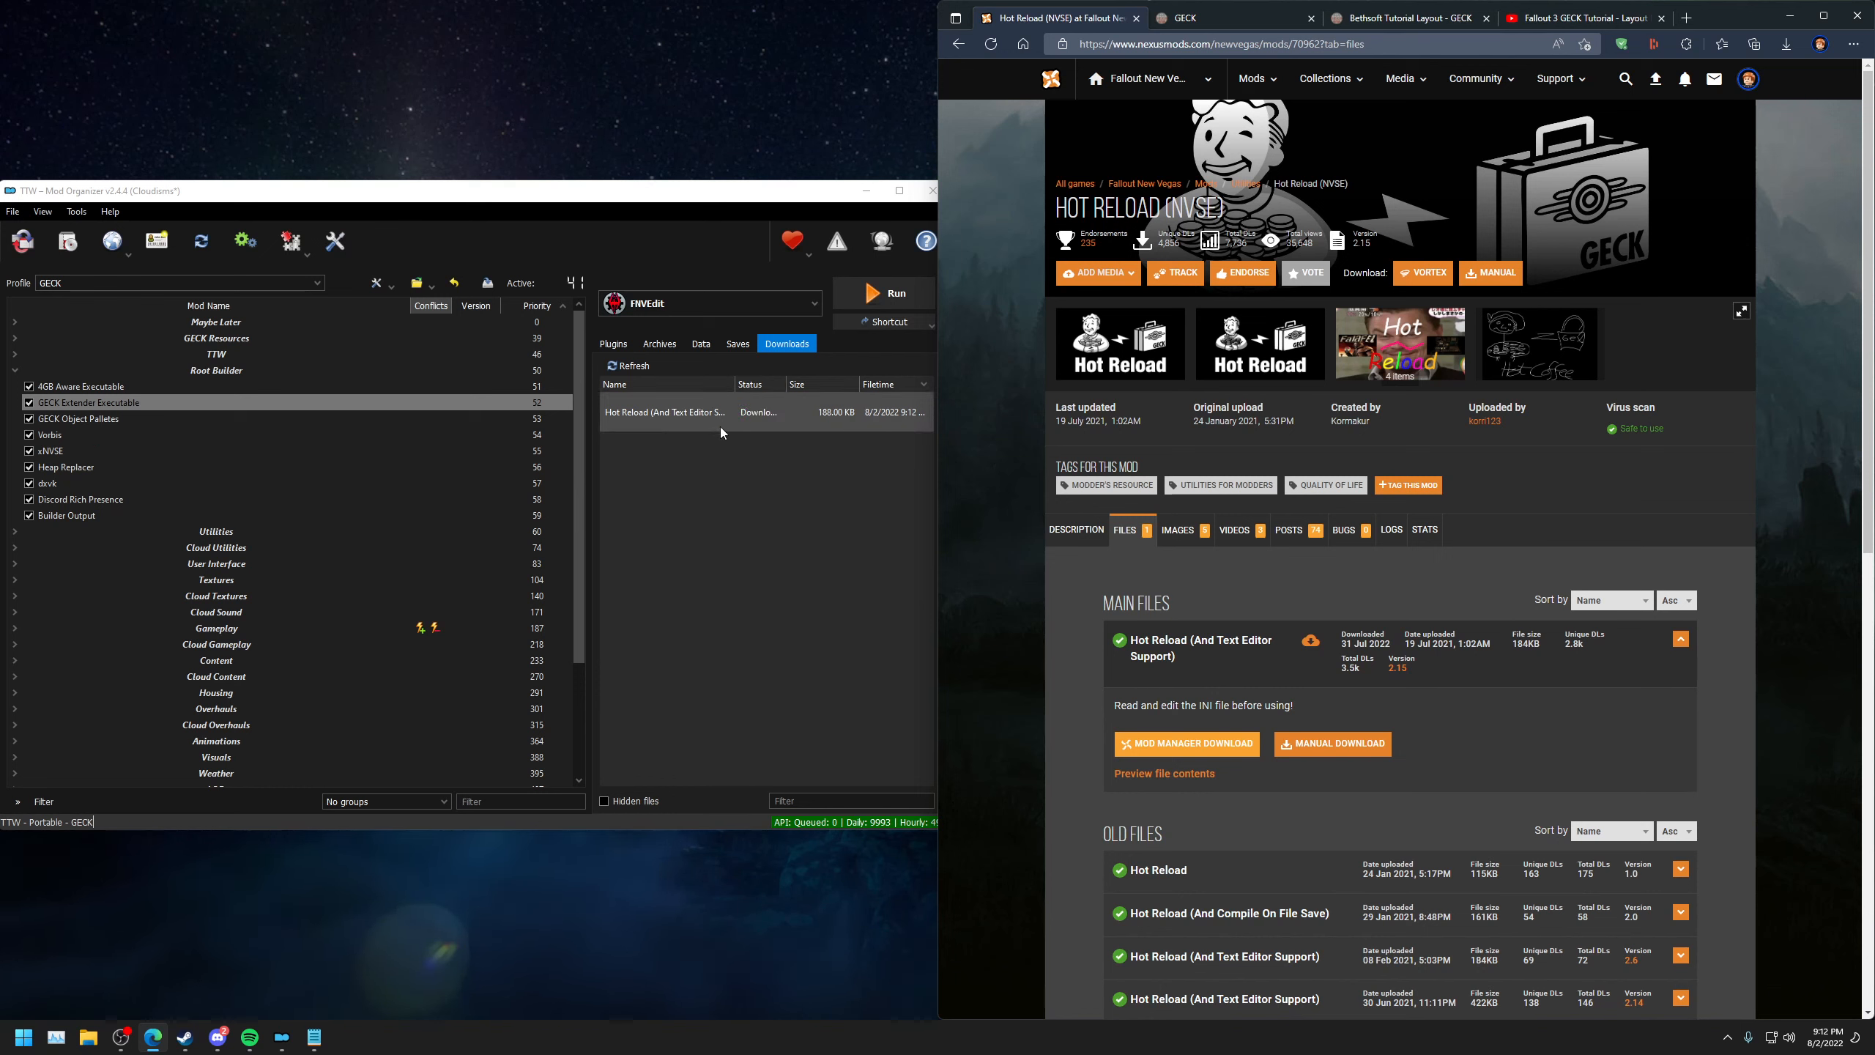
Install the downloaded Hot Reload archive through the manual installer under the name Hot Reload, replacing the existing mod.
{"action": "double_click", "coordinate": [671, 425]}
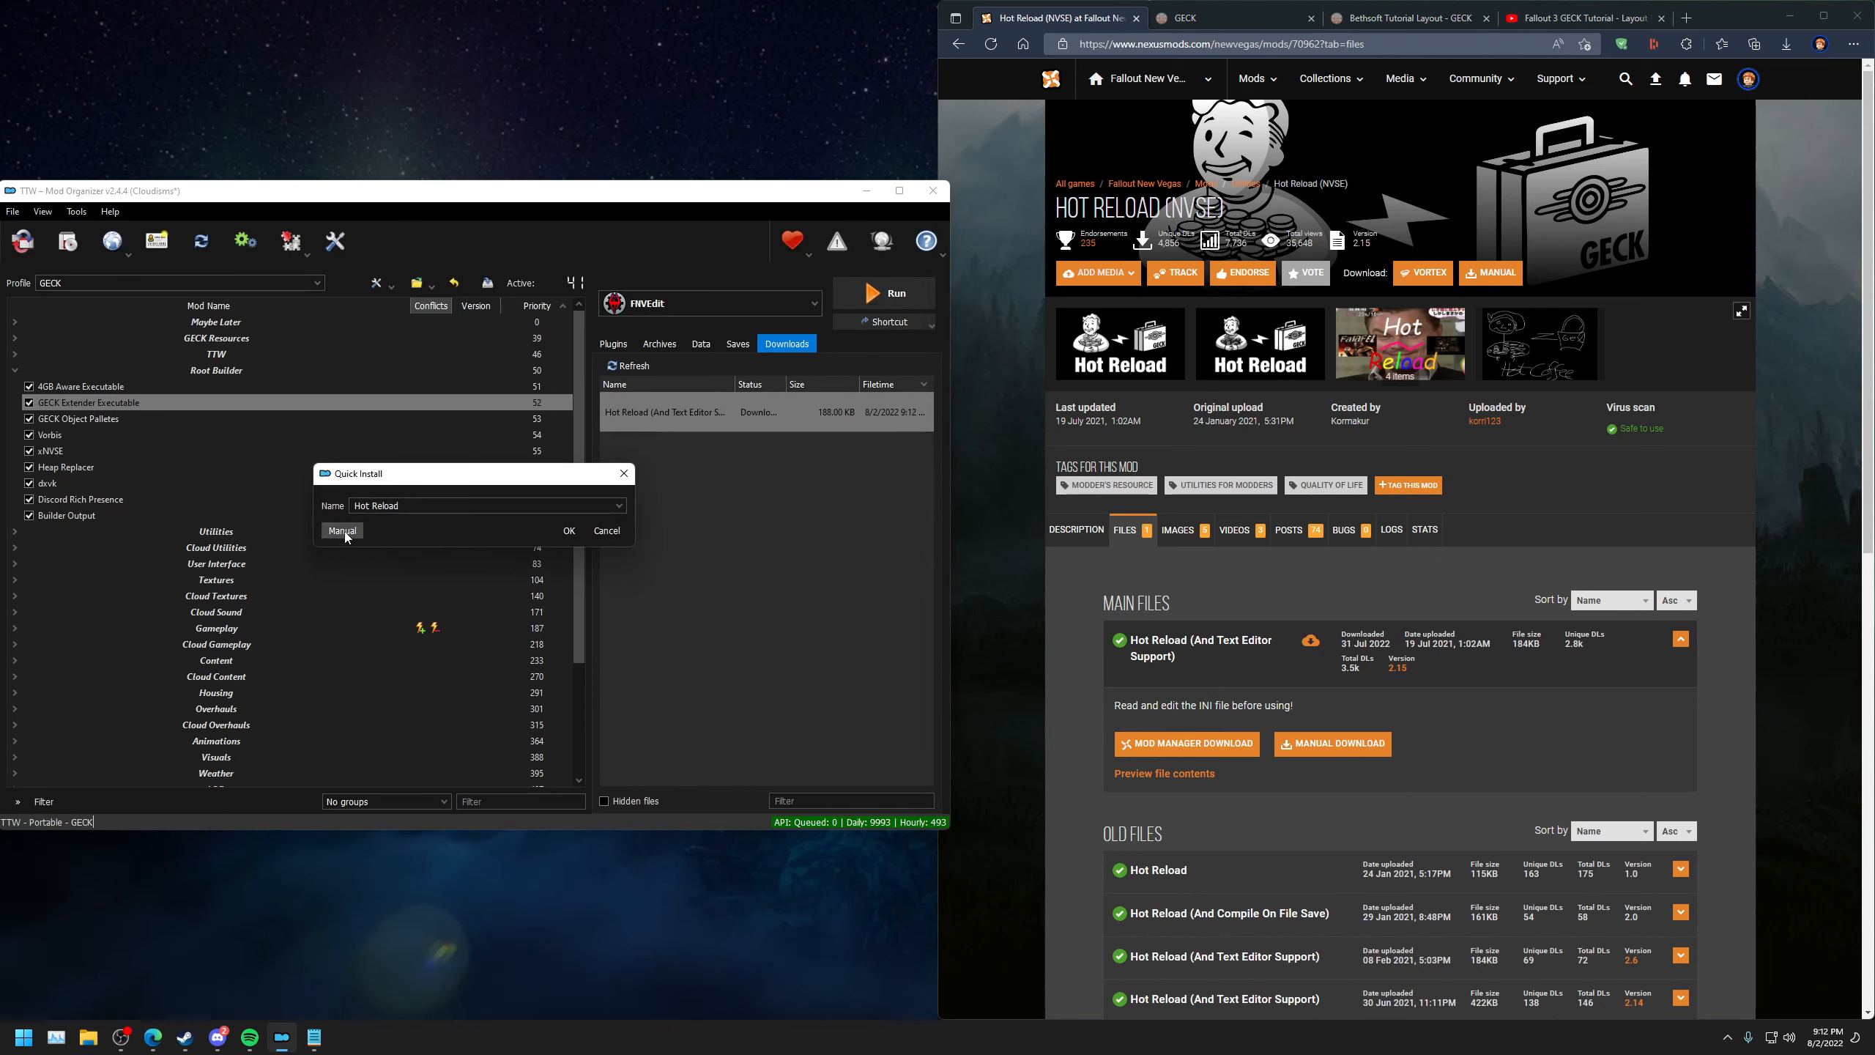
{"action": "left_click", "coordinate": [344, 530]}
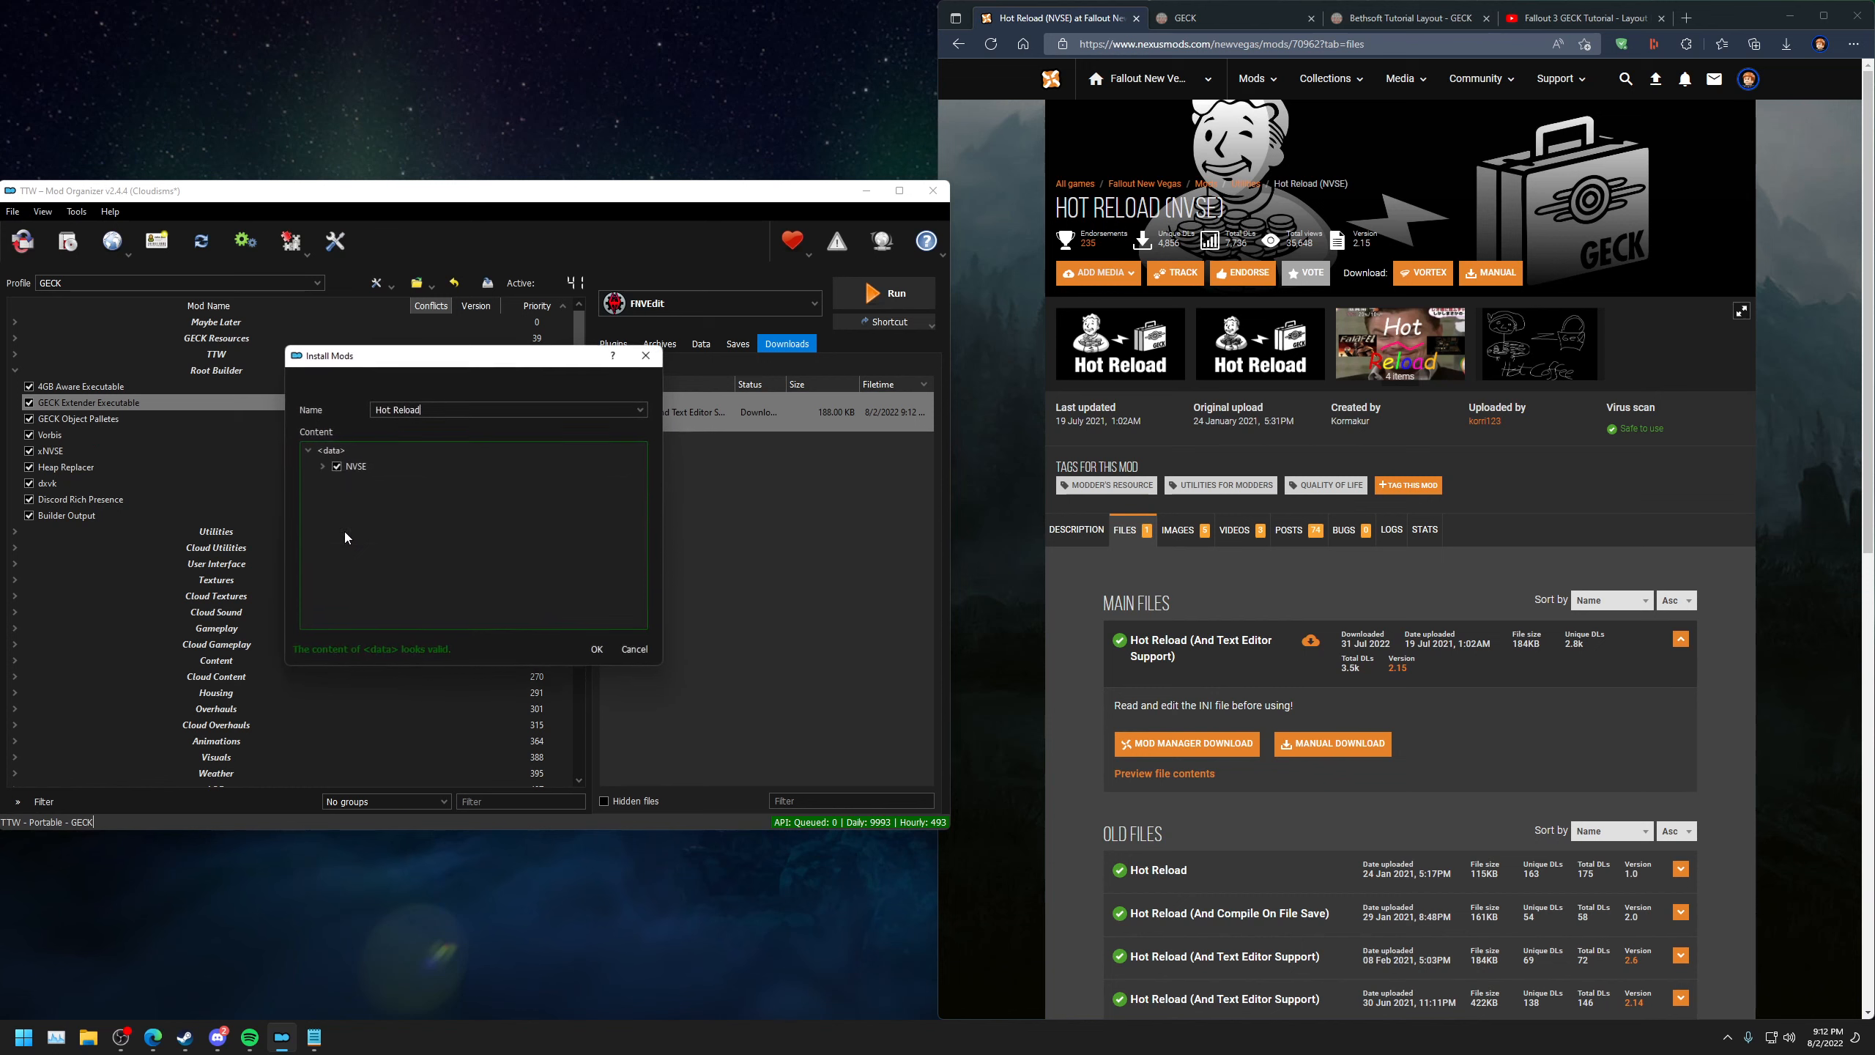
{"action": "left_click", "coordinate": [596, 649]}
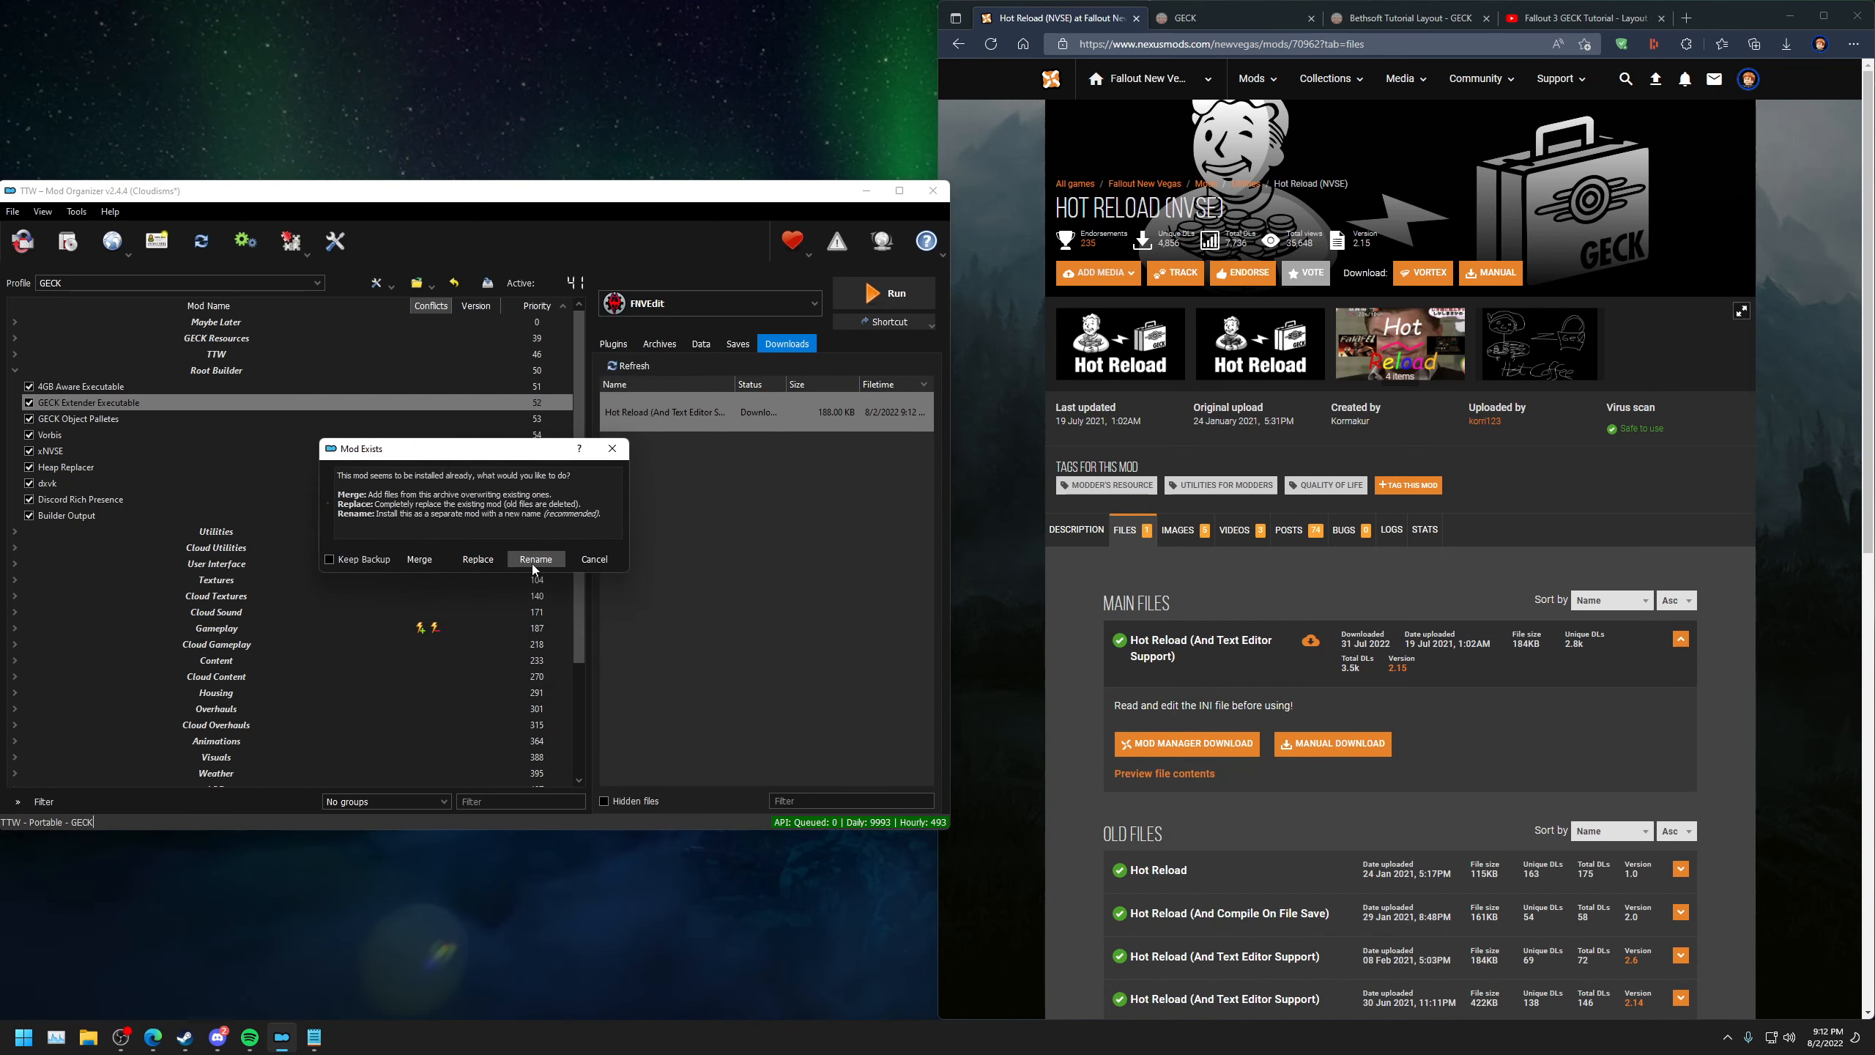
{"action": "left_click", "coordinate": [478, 559]}
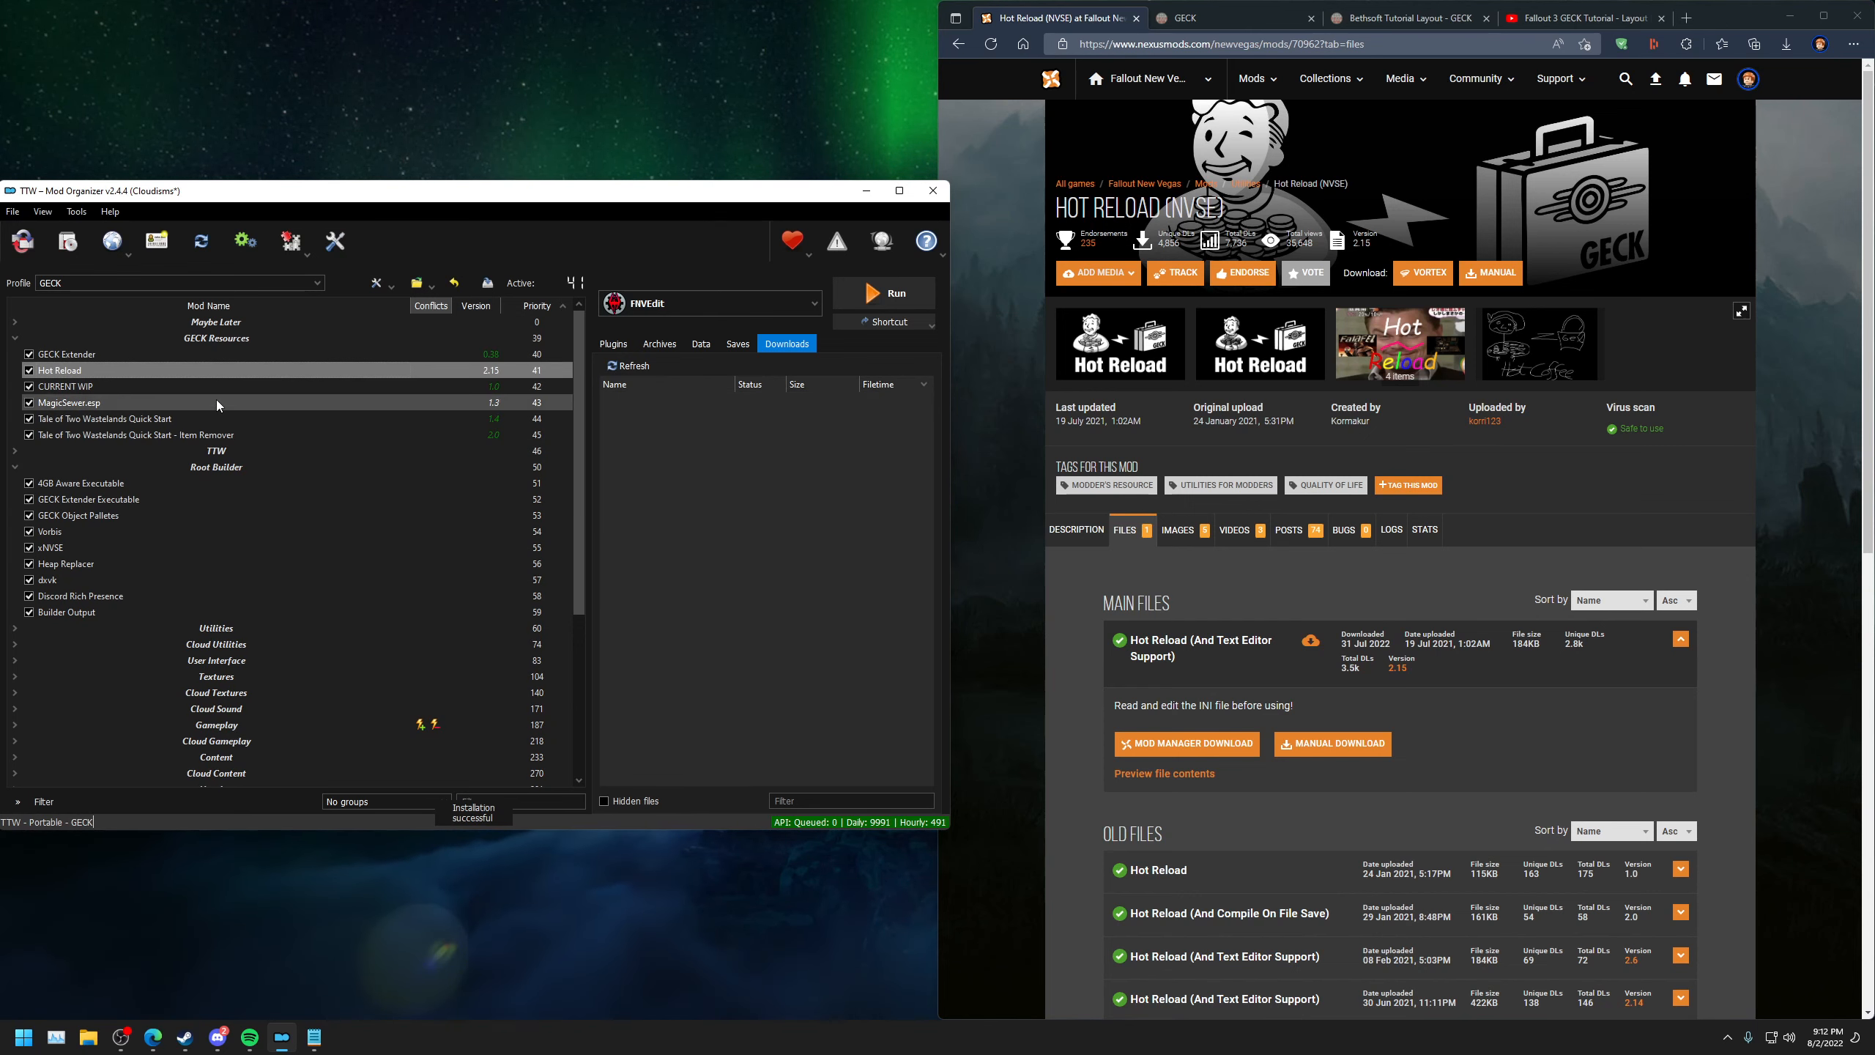
Collapse the GECK Resources and Root Builder groups in the mod list.
{"action": "left_click", "coordinate": [247, 340]}
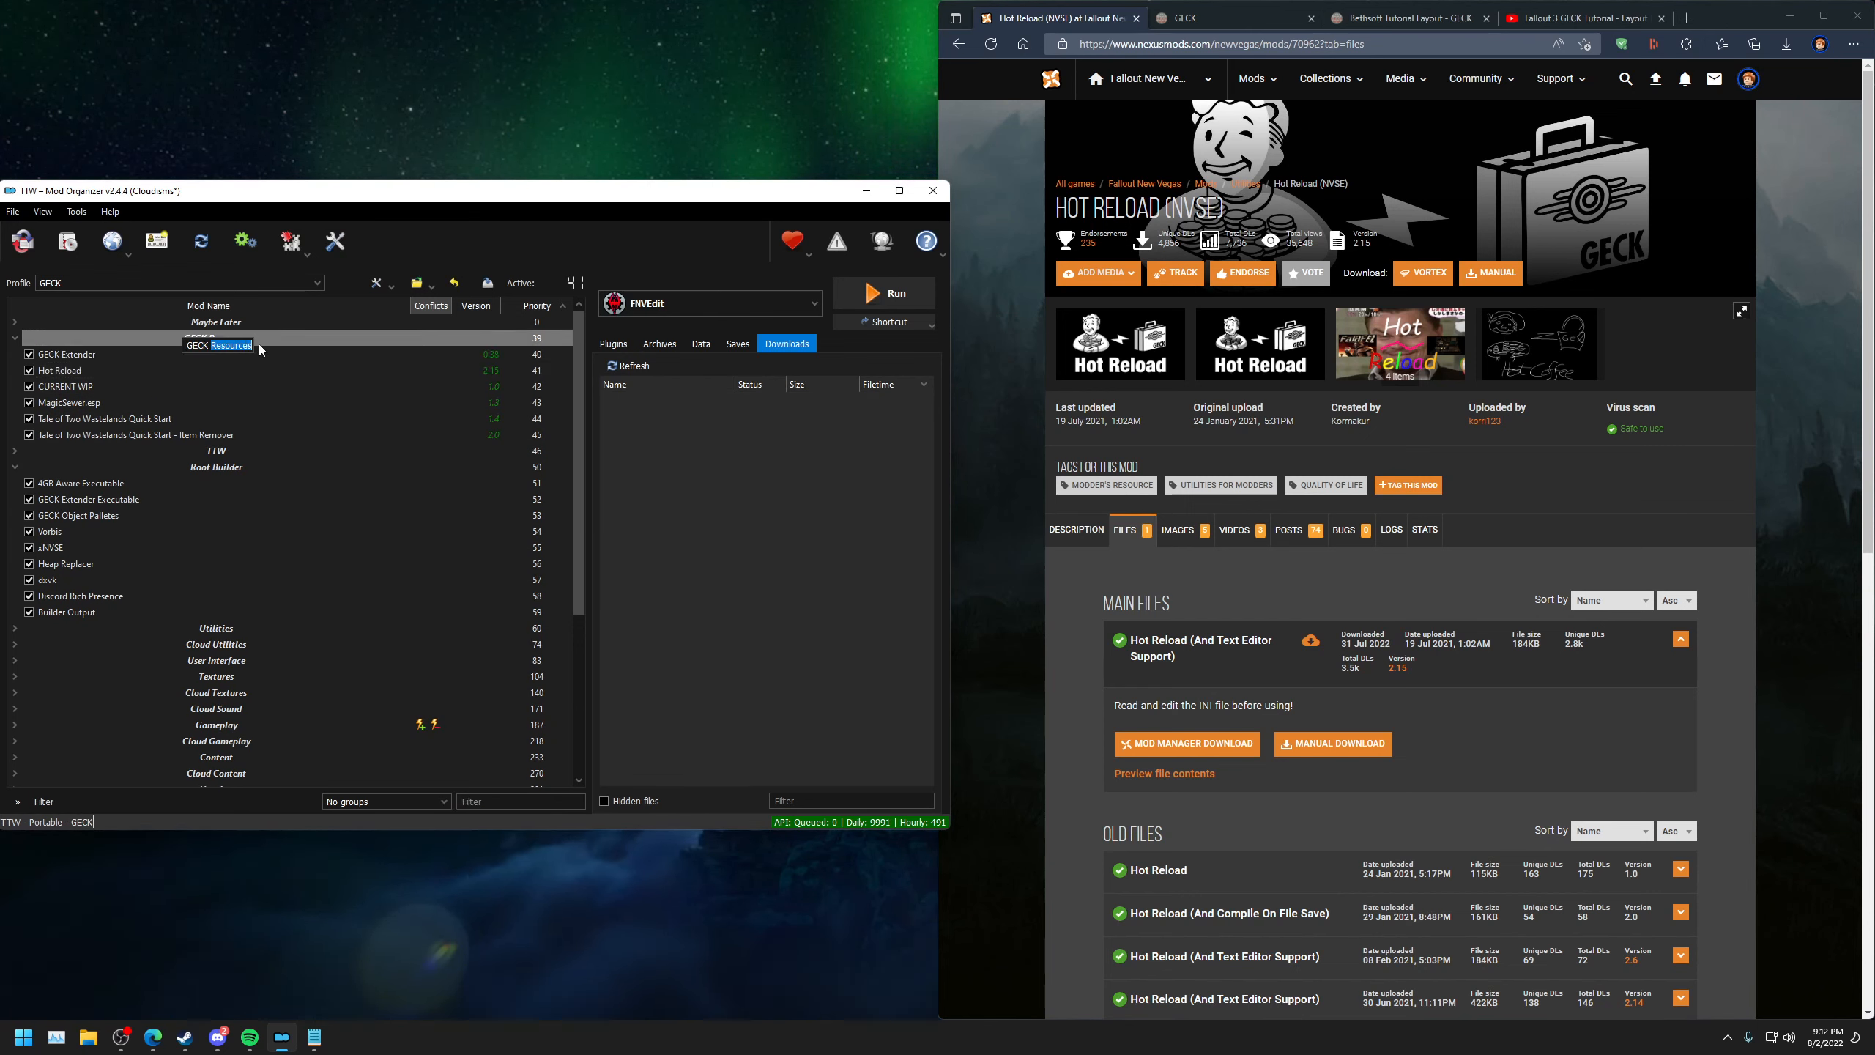
{"action": "double_click", "coordinate": [270, 343]}
{"action": "double_click", "coordinate": [260, 368]}
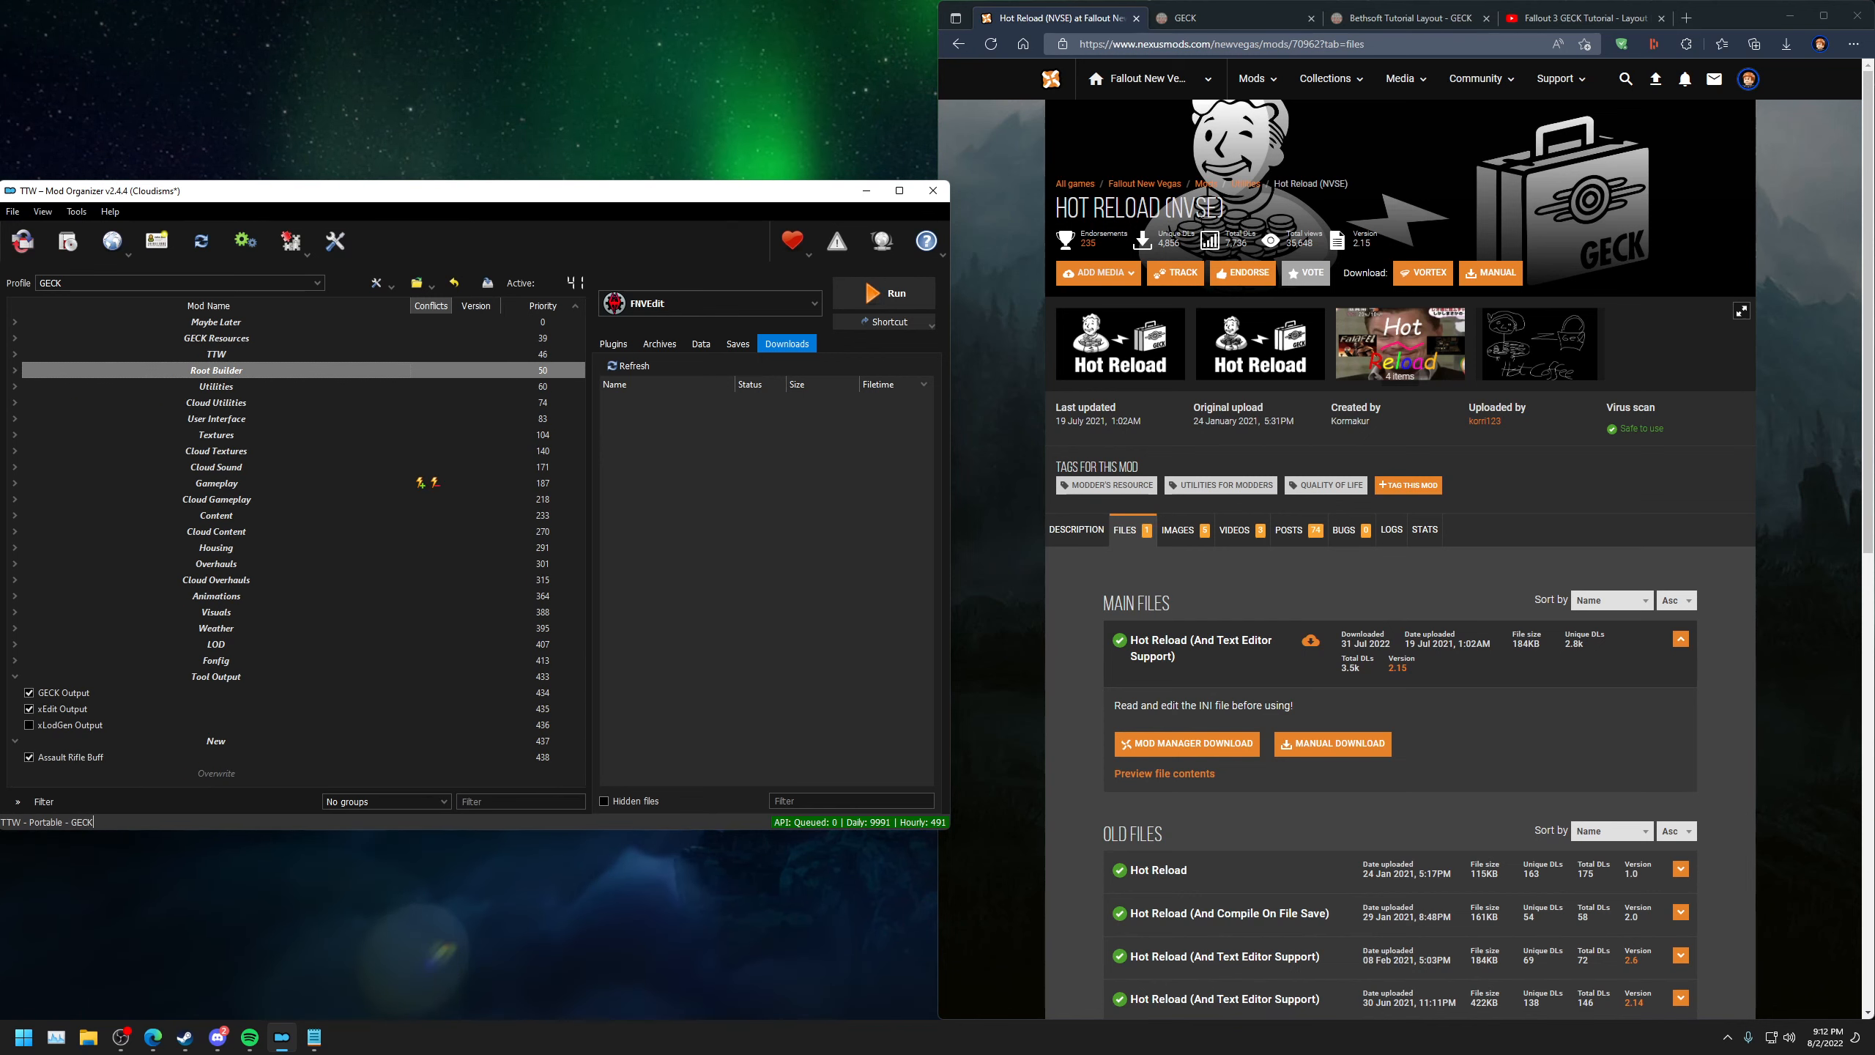
Close the Hot Reload page and look through the GECK Wiki main page and its index.
{"action": "left_click", "coordinate": [1136, 17]}
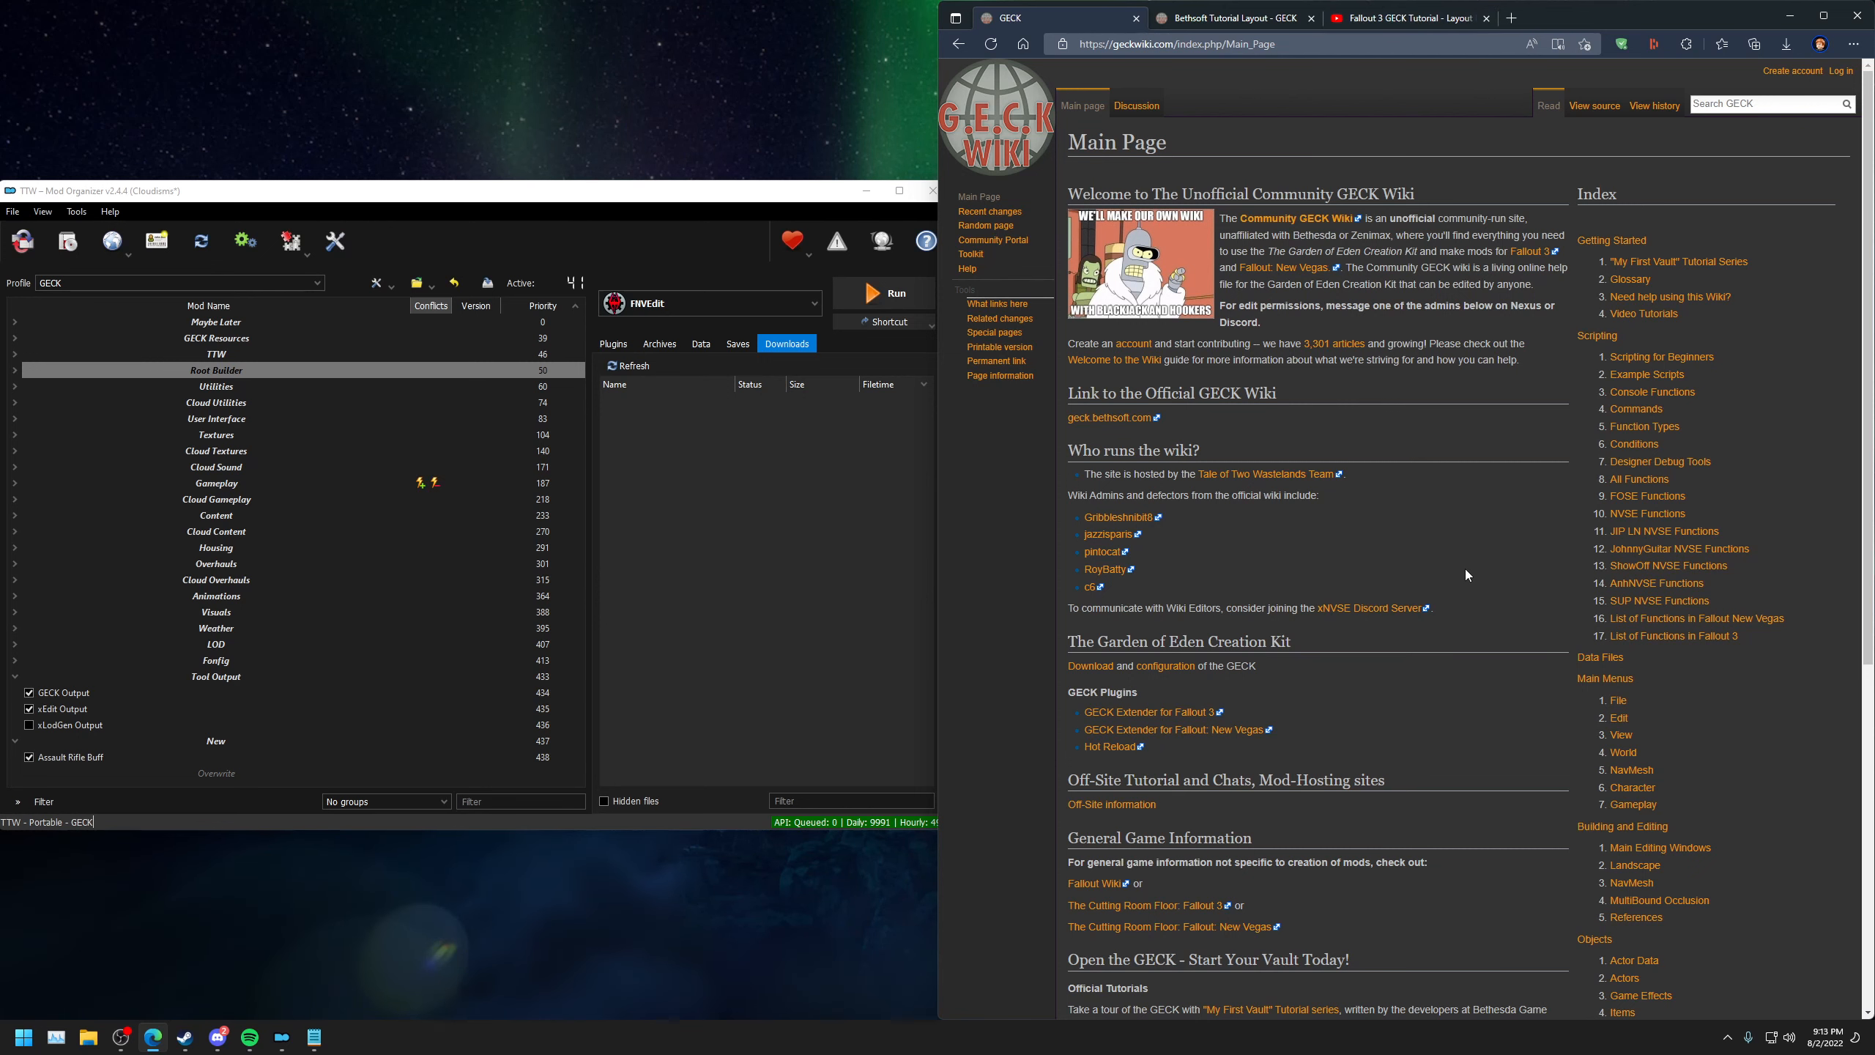
{"action": "scroll", "coordinate": [1477, 566], "scroll_direction": "down", "scroll_amount": 2}
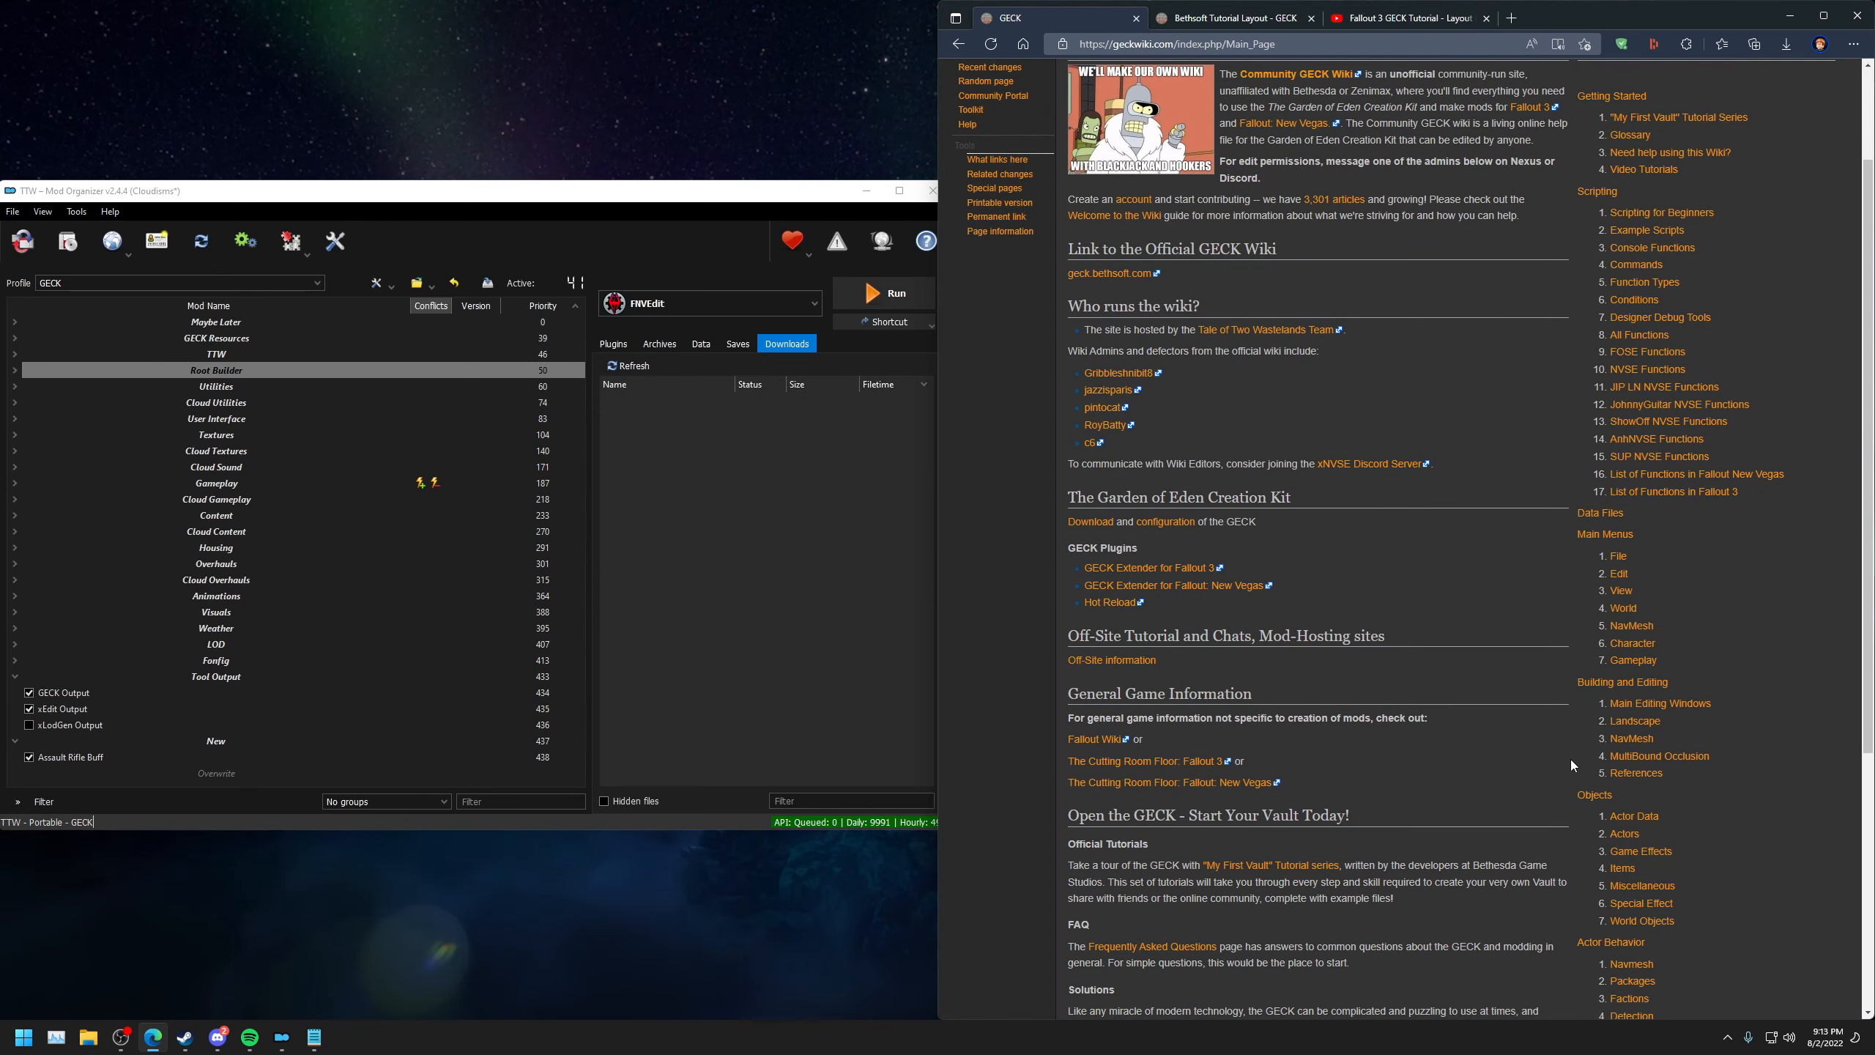
{"action": "scroll", "coordinate": [1586, 725], "scroll_direction": "down", "scroll_amount": 5}
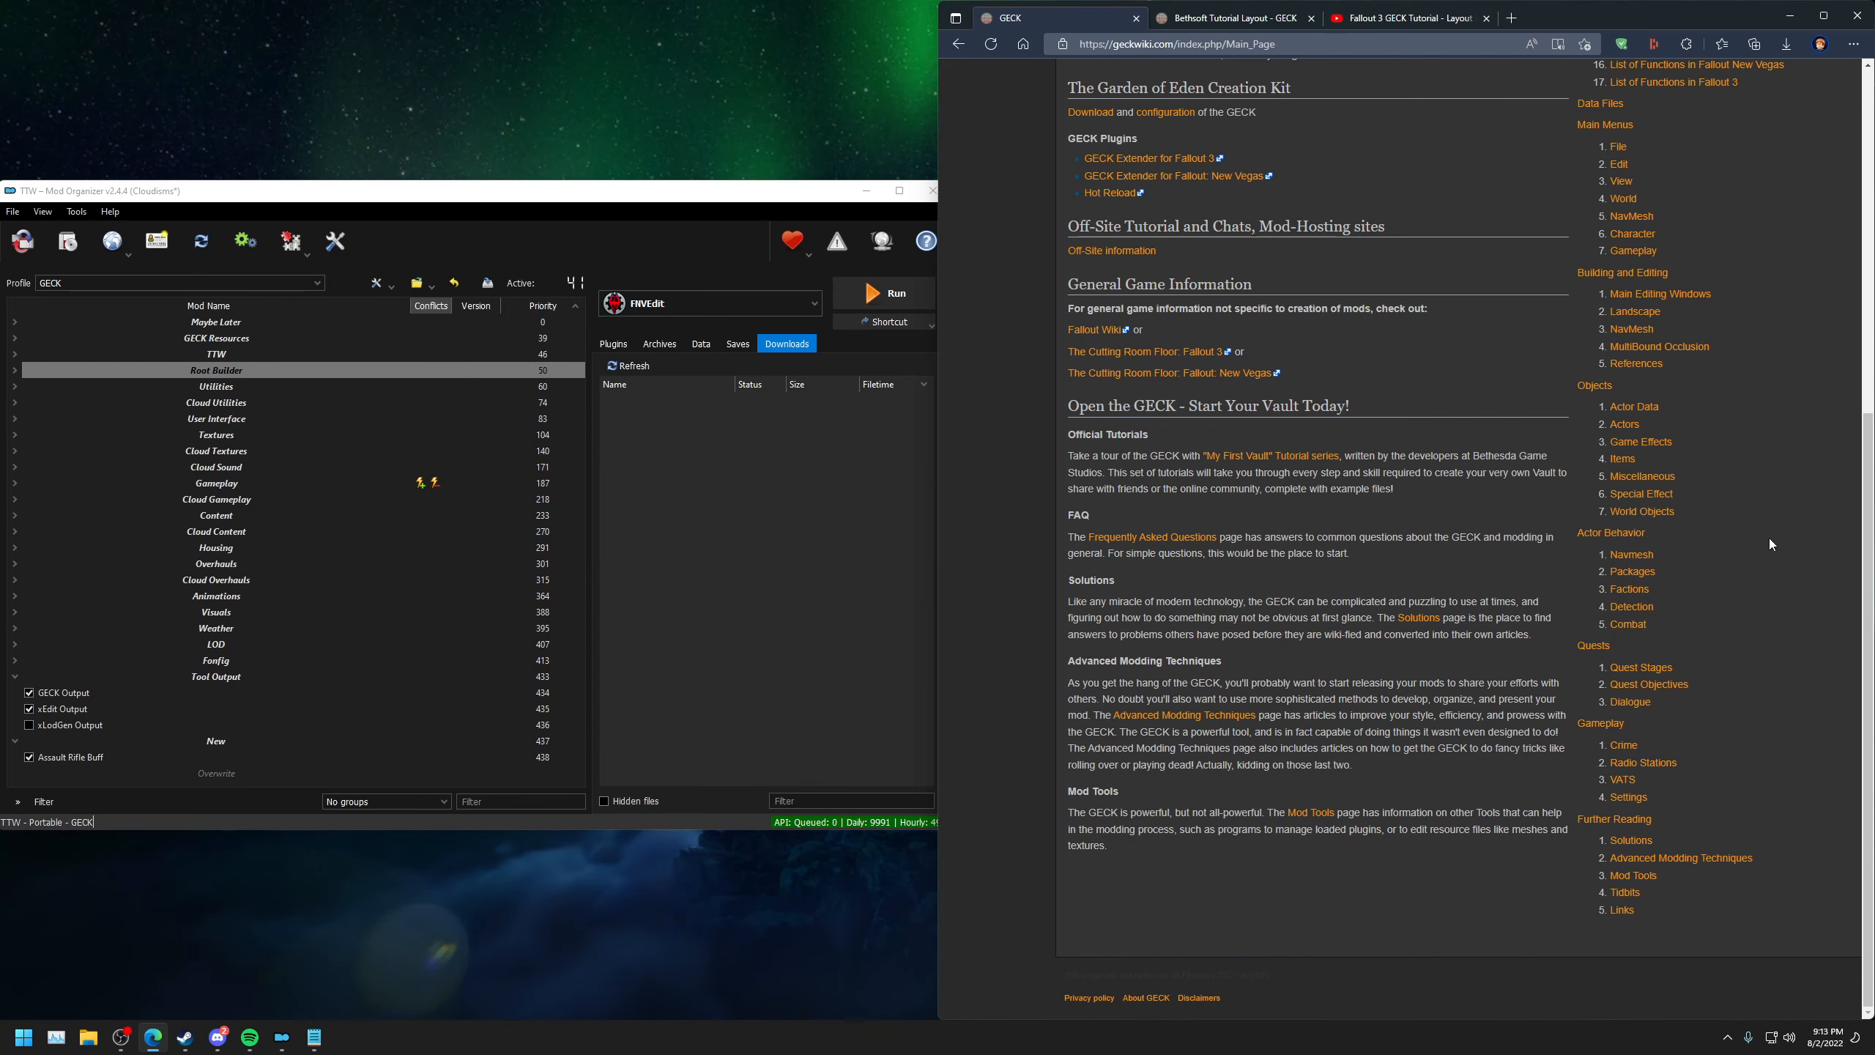
{"action": "scroll", "coordinate": [1662, 587], "scroll_direction": "up", "scroll_amount": 5}
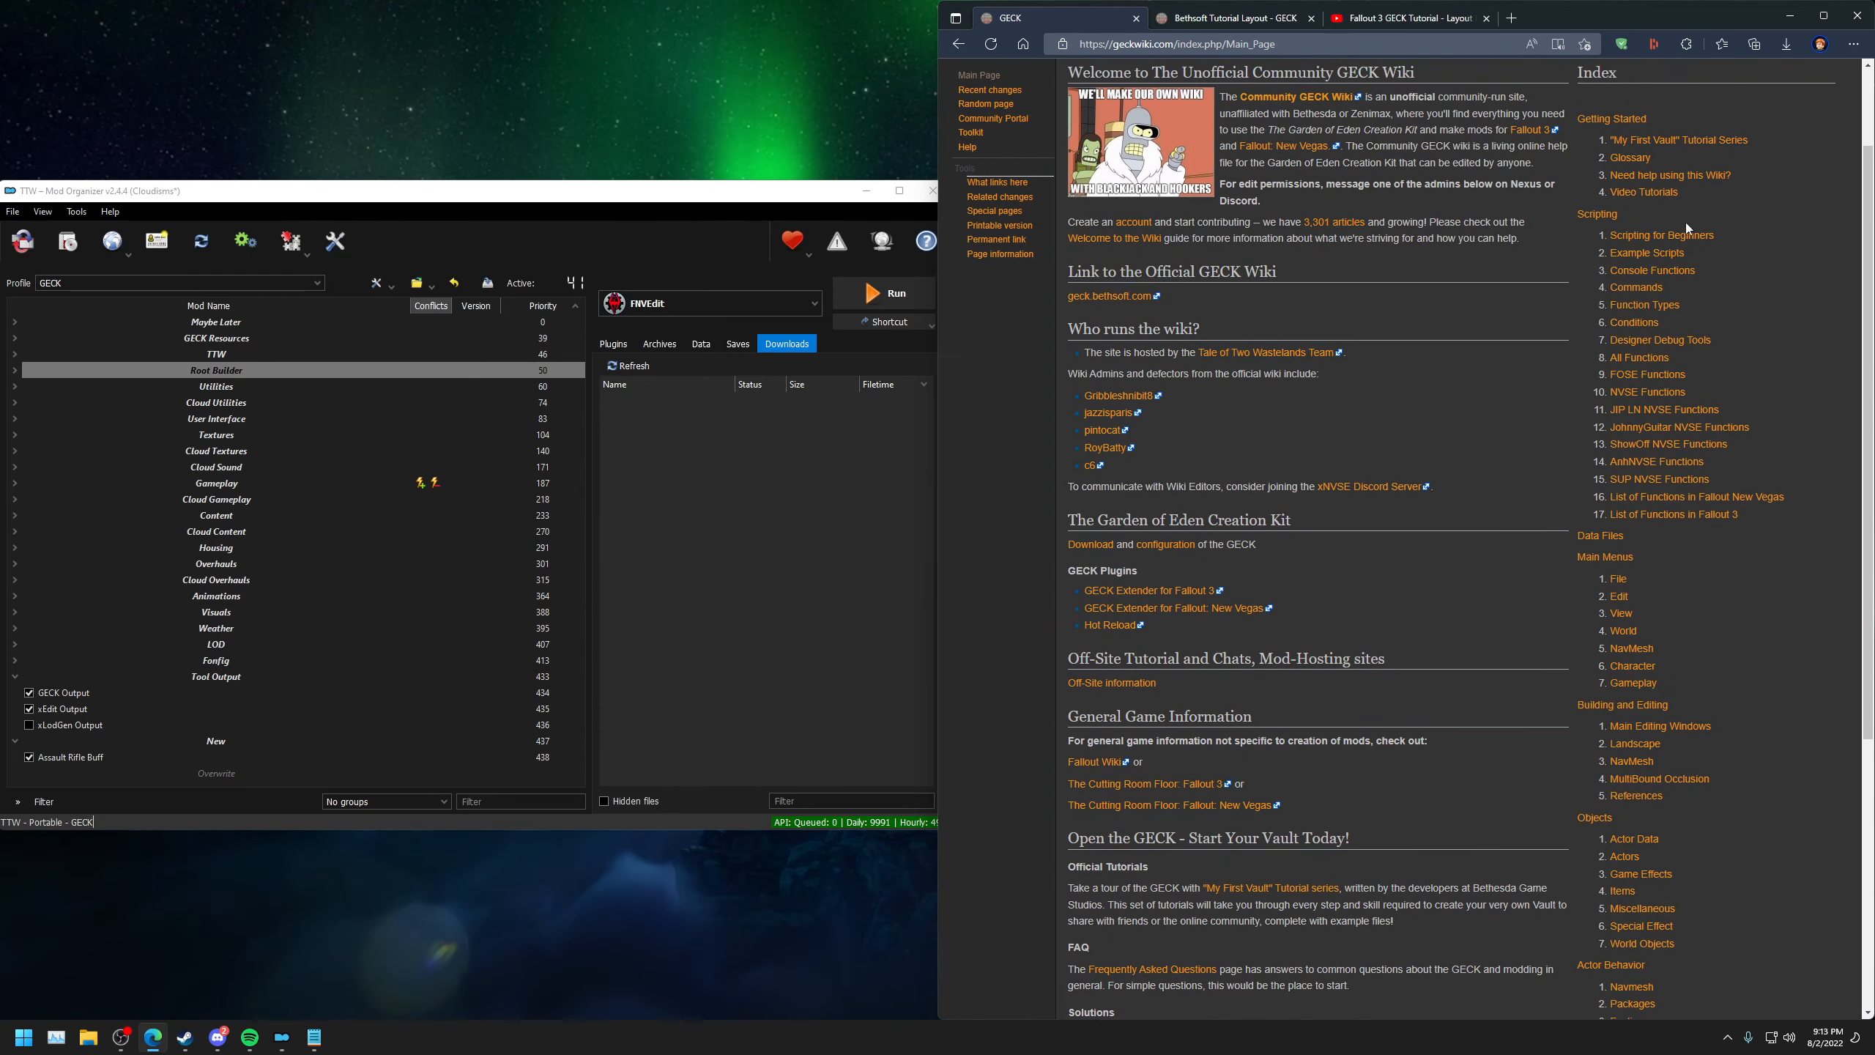
{"action": "scroll", "coordinate": [1687, 229], "scroll_direction": "up", "scroll_amount": 2}
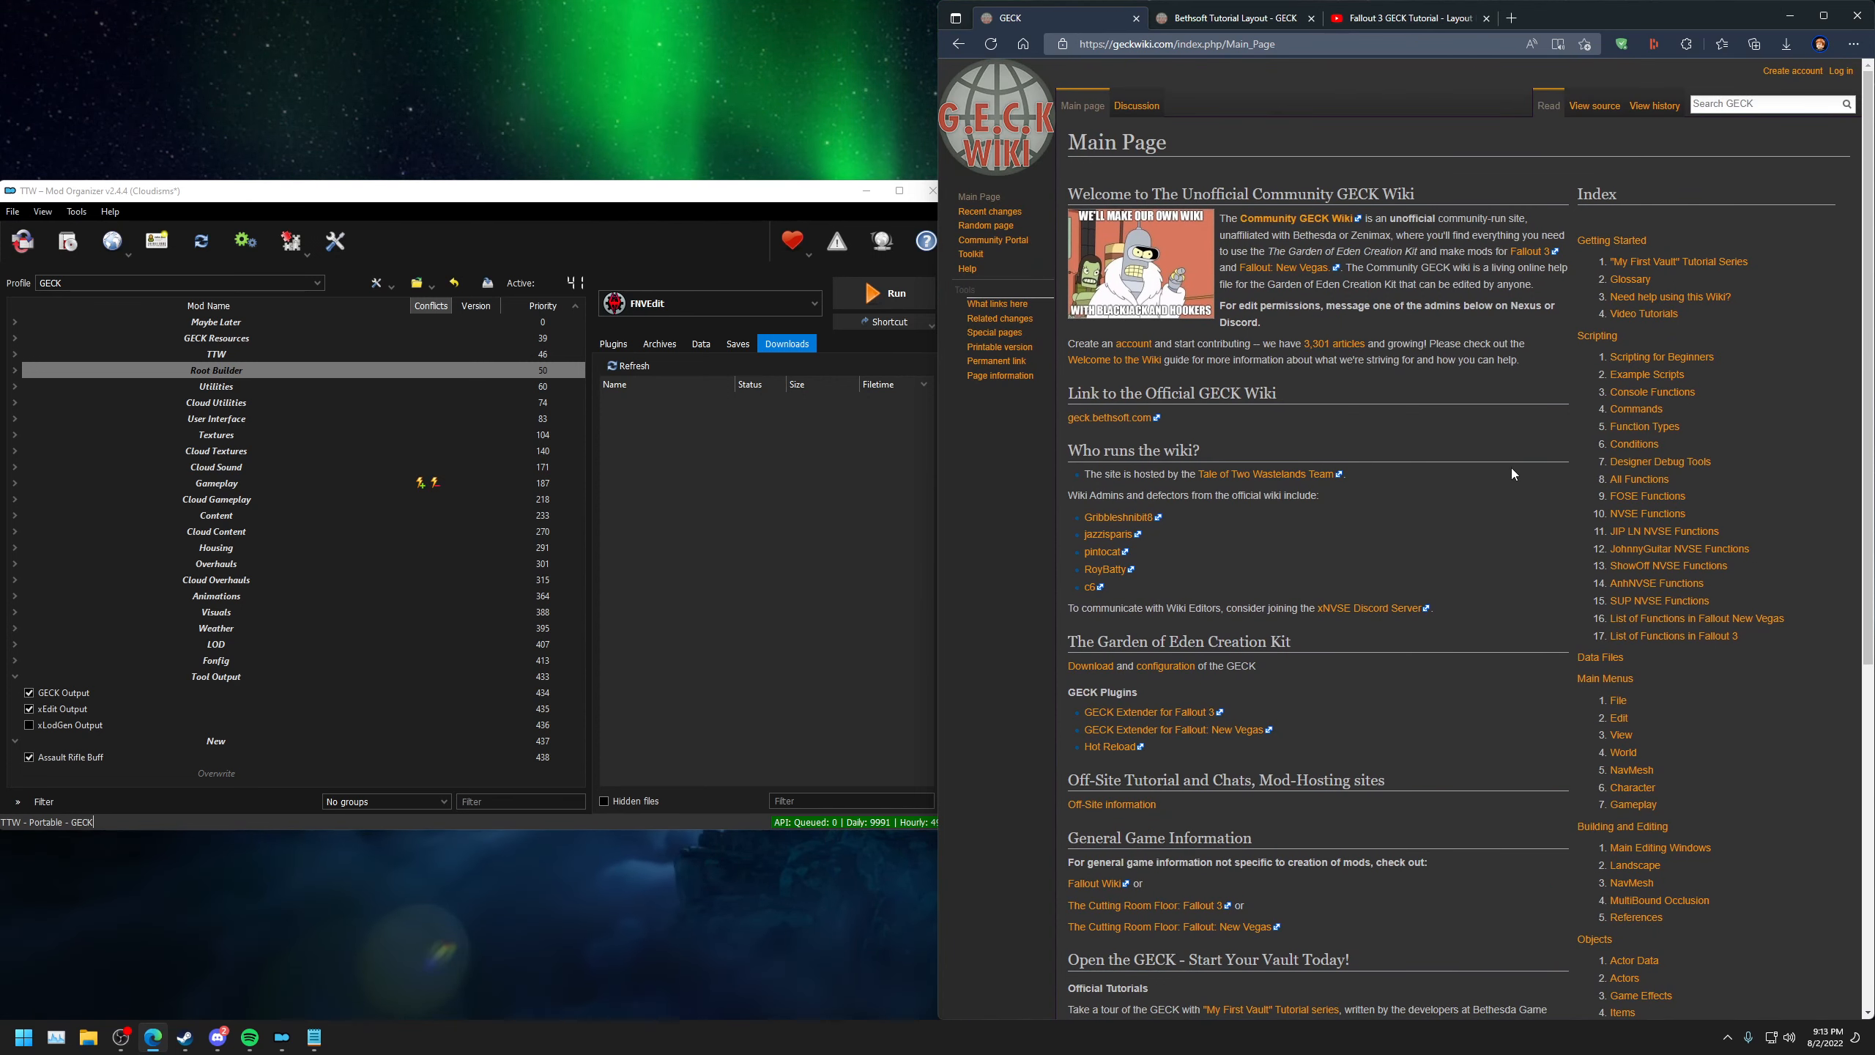
View the Bethsoft Tutorial Layout page, look through the G.E.C.K. video playlist on YouTube, and close the browser.
{"action": "left_click", "coordinate": [1136, 18]}
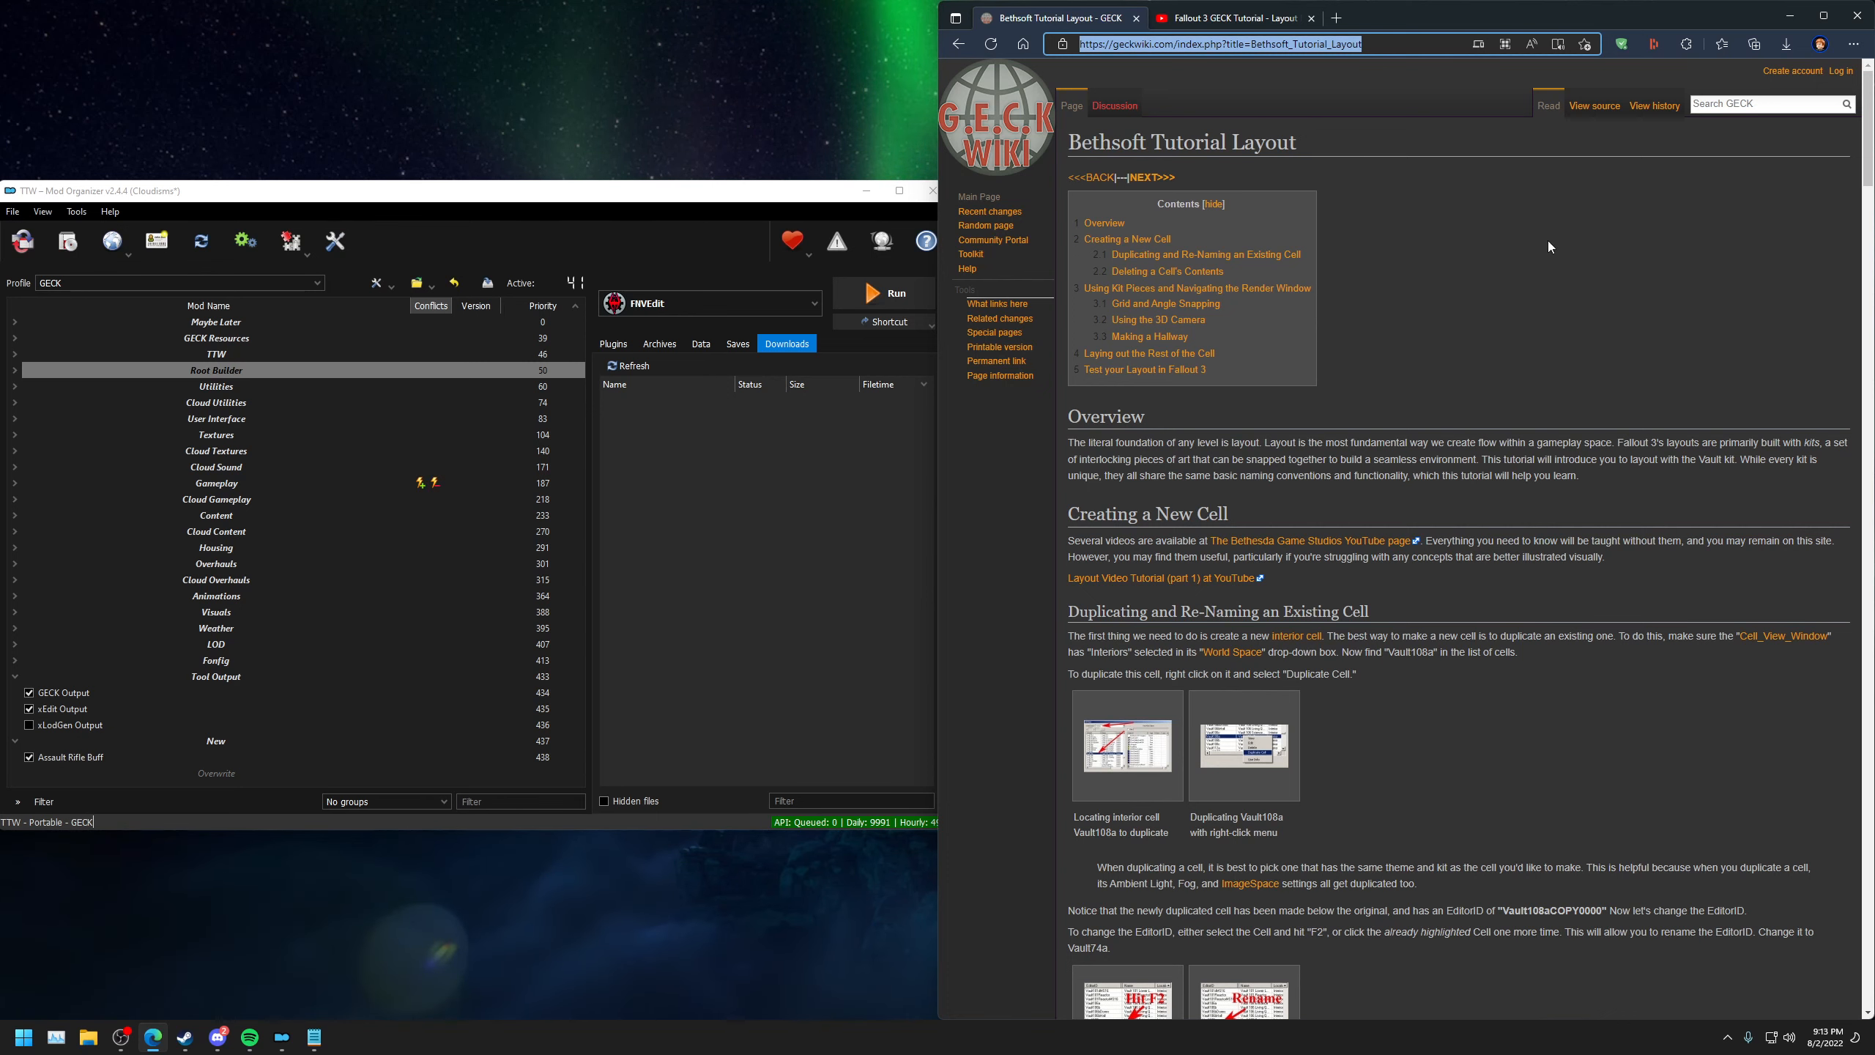
{"action": "left_click", "coordinate": [1136, 18]}
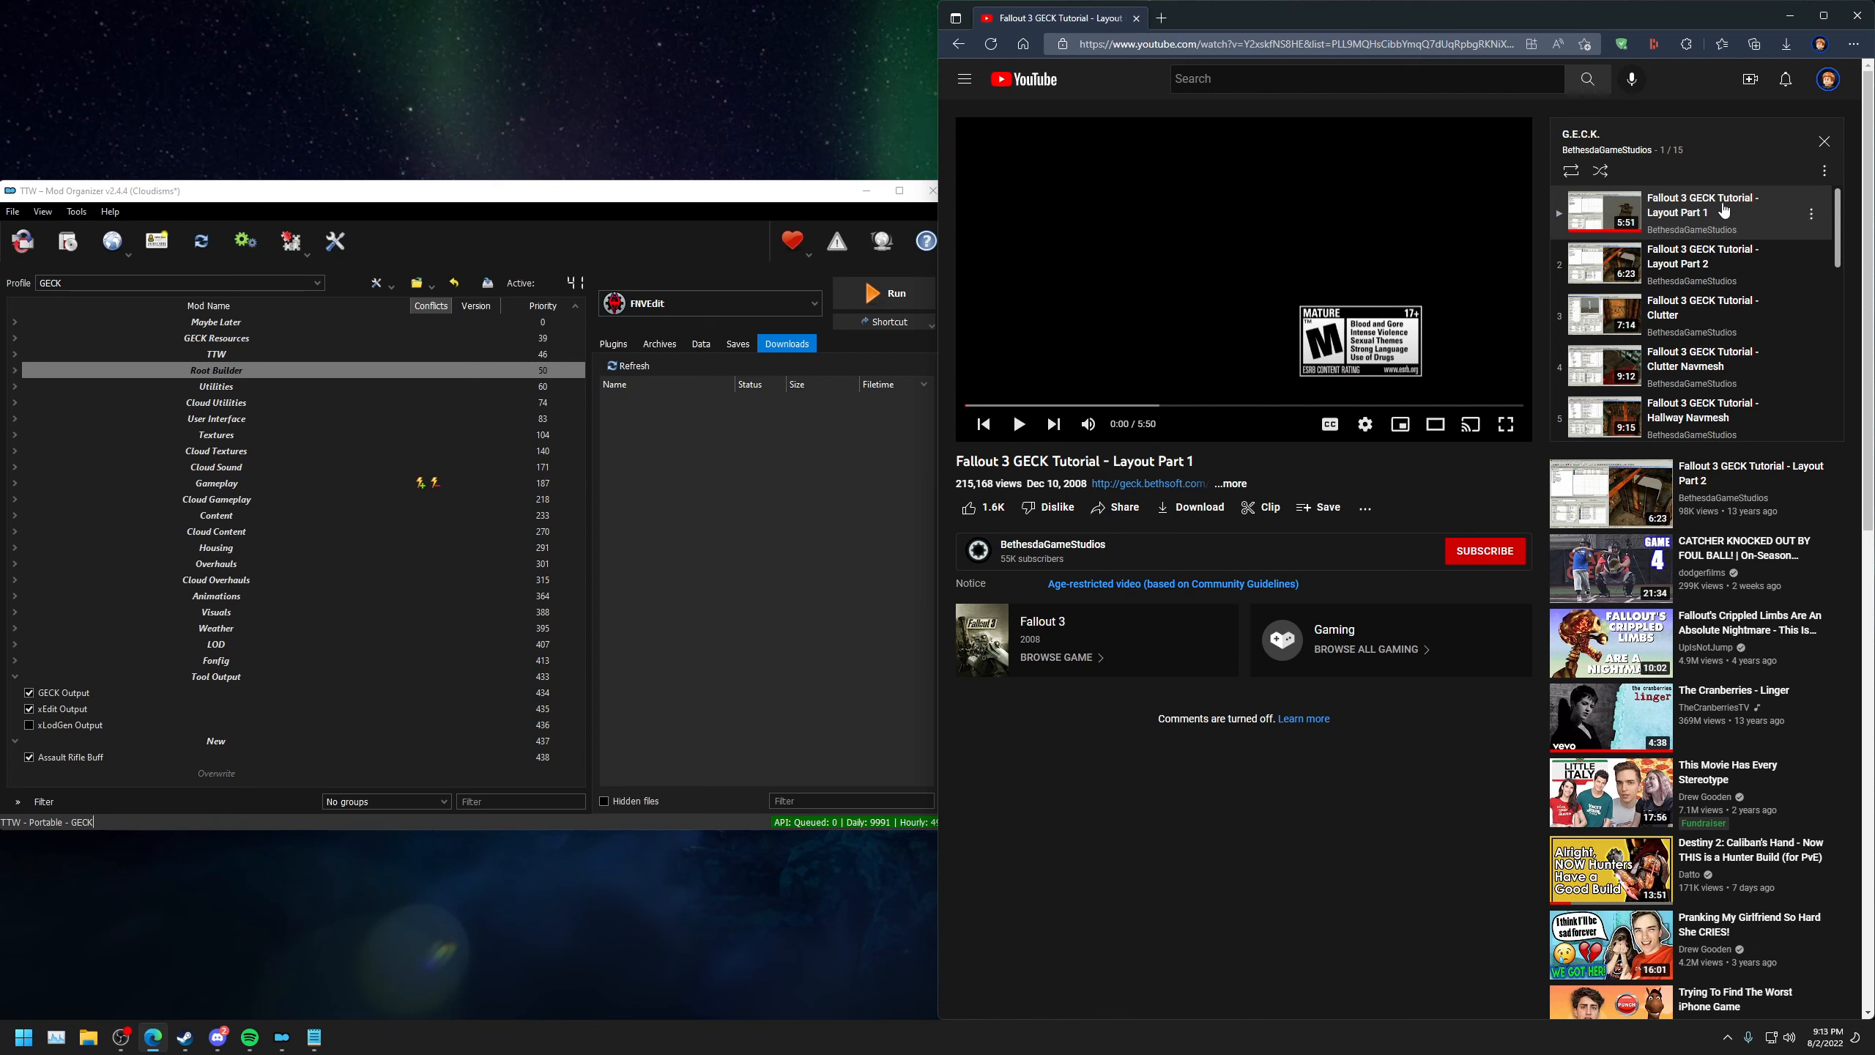
{"action": "left_click_drag", "start_coordinate": [1839, 227], "coordinate": [1851, 401]}
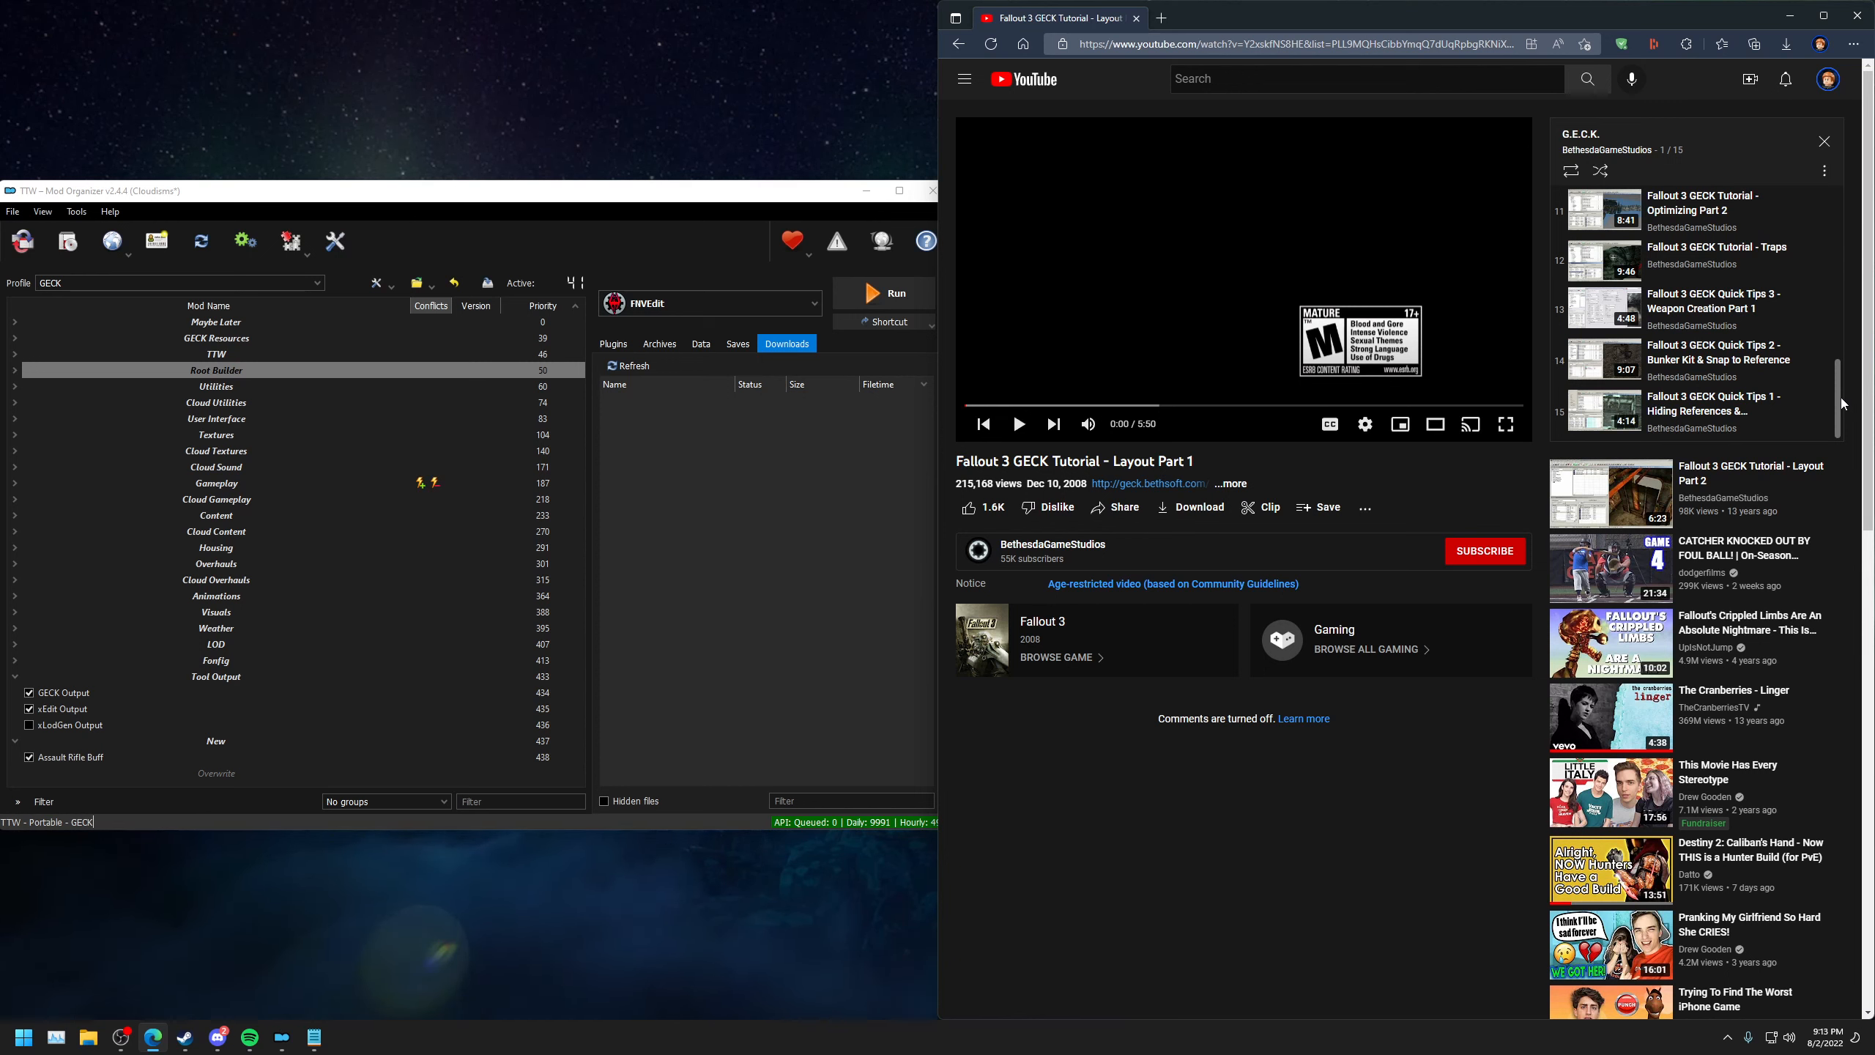
{"action": "left_click_drag", "start_coordinate": [1841, 403], "coordinate": [1861, 258]}
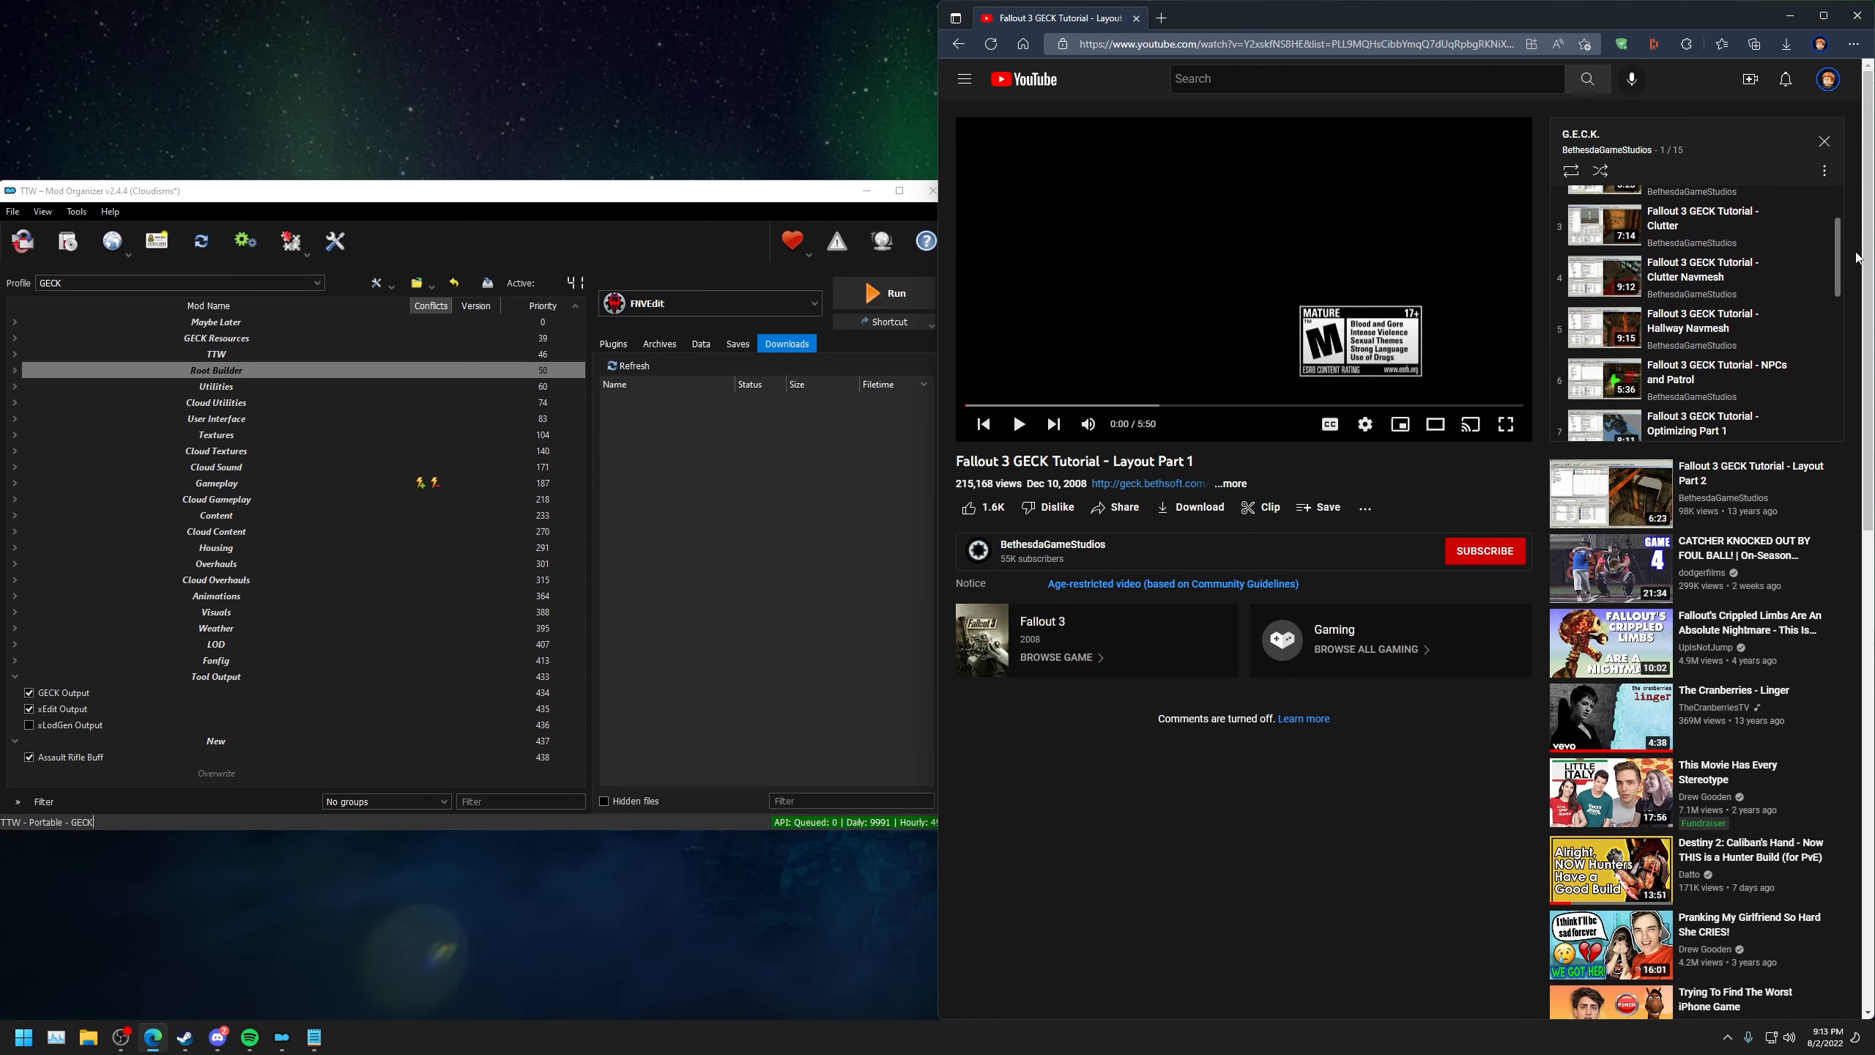
{"action": "left_click", "coordinate": [1856, 16]}
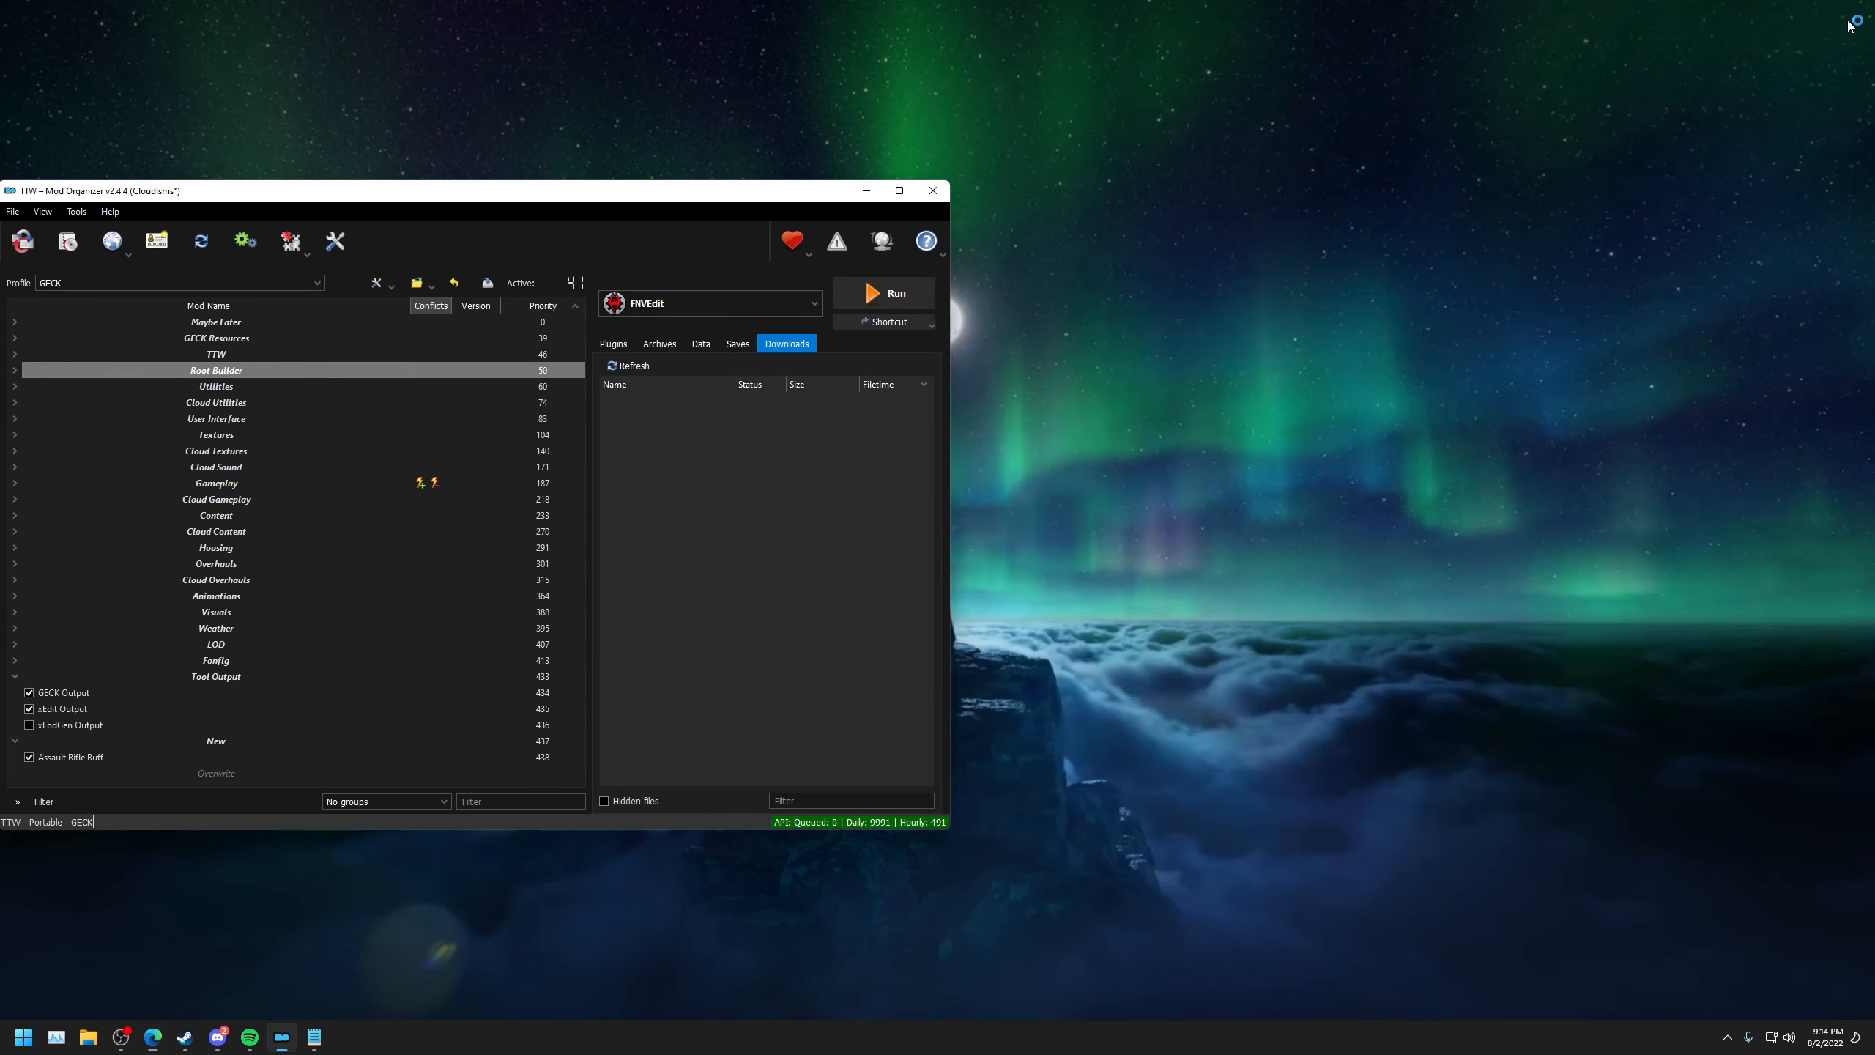
Move the Mod Organizer window to the middle of the desktop and select Construction Kit as the executable to run.
{"action": "left_click_drag", "start_coordinate": [548, 196], "coordinate": [1010, 196]}
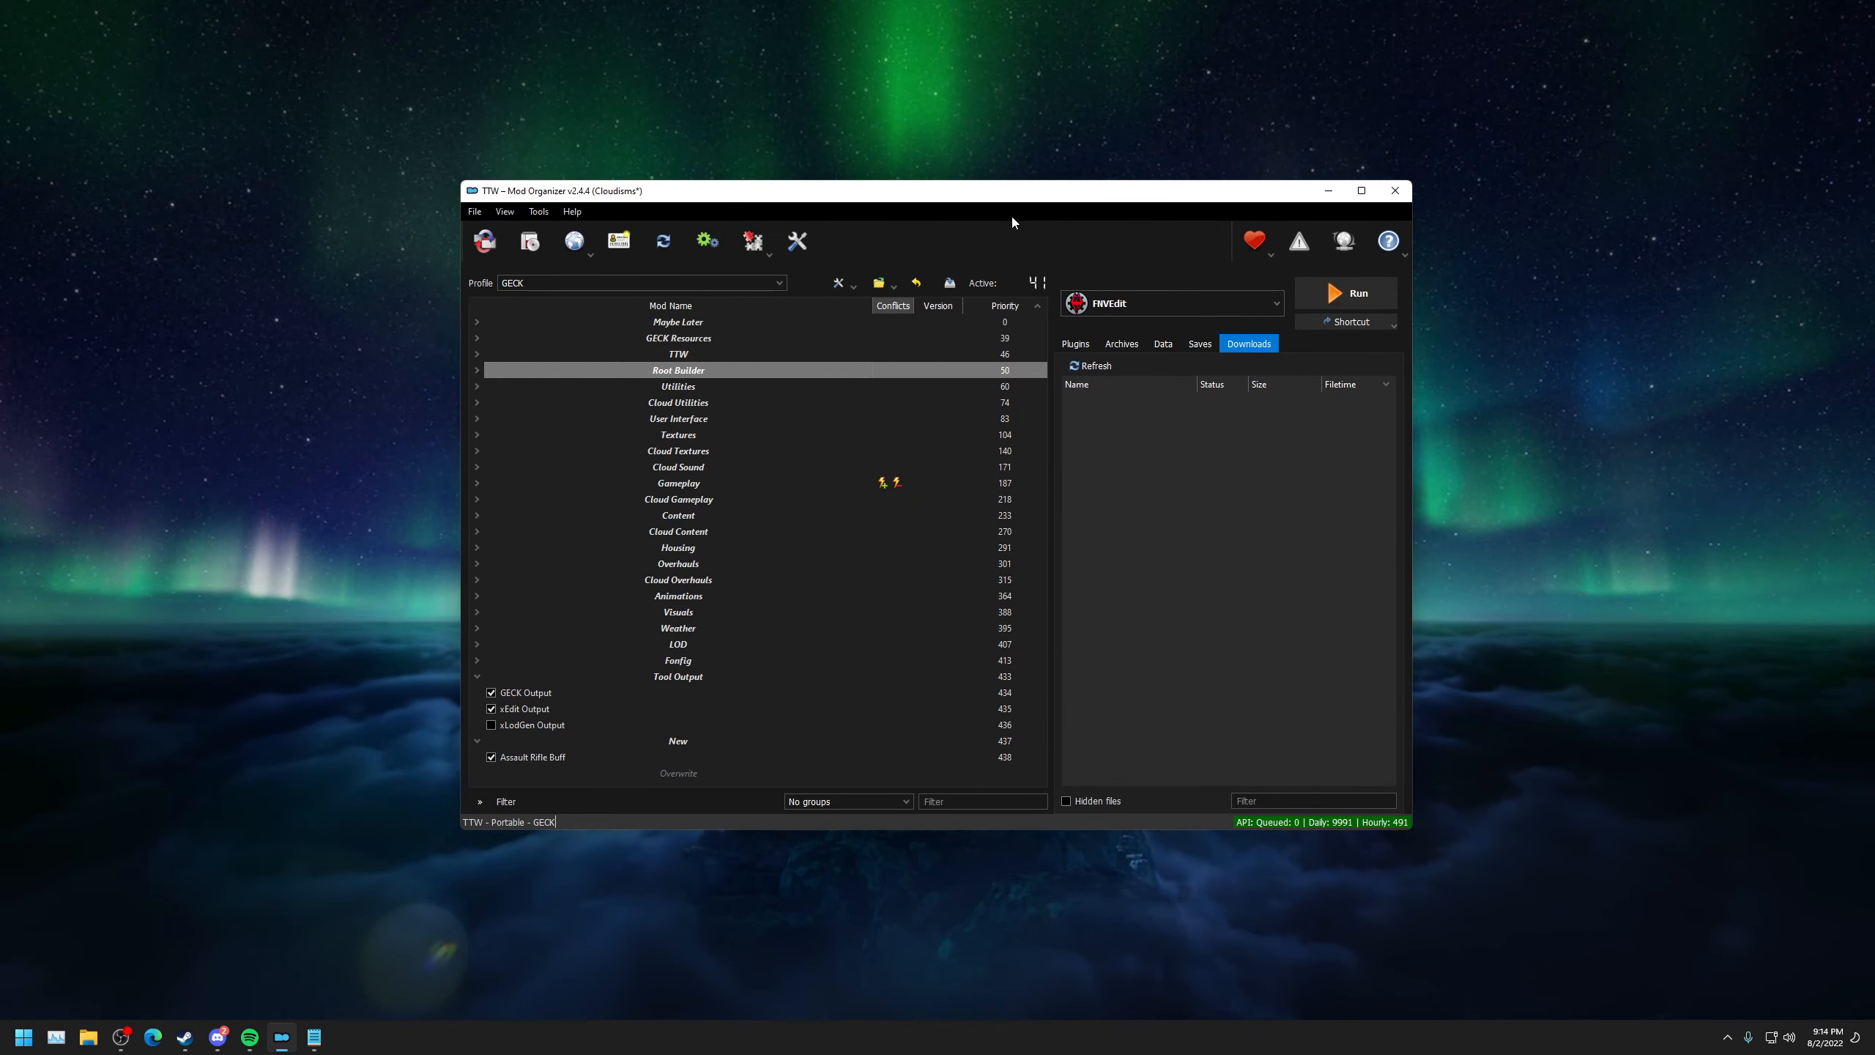
{"action": "left_click", "coordinate": [1117, 309]}
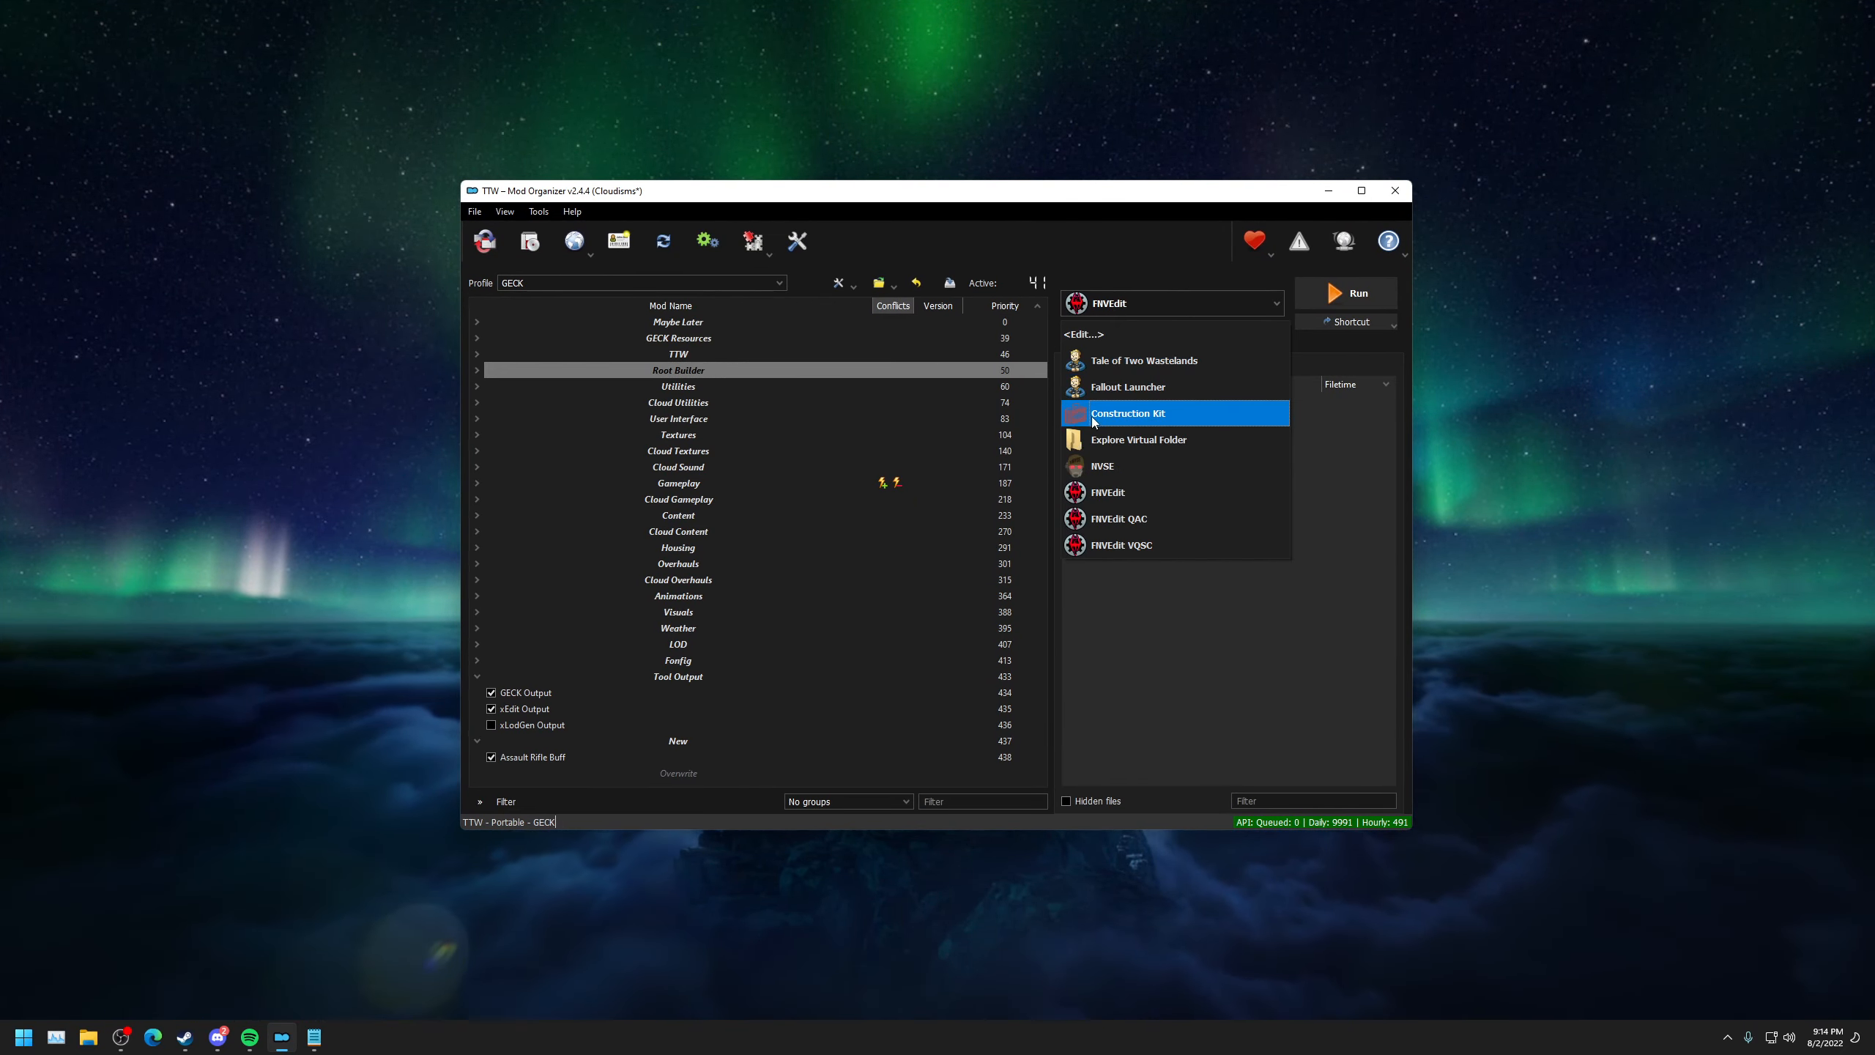
{"action": "left_click", "coordinate": [1138, 421]}
Review the Construction Kit executable's binary path, start-in folder and output mod settings, accepting them as they are.
{"action": "left_click", "coordinate": [1108, 304]}
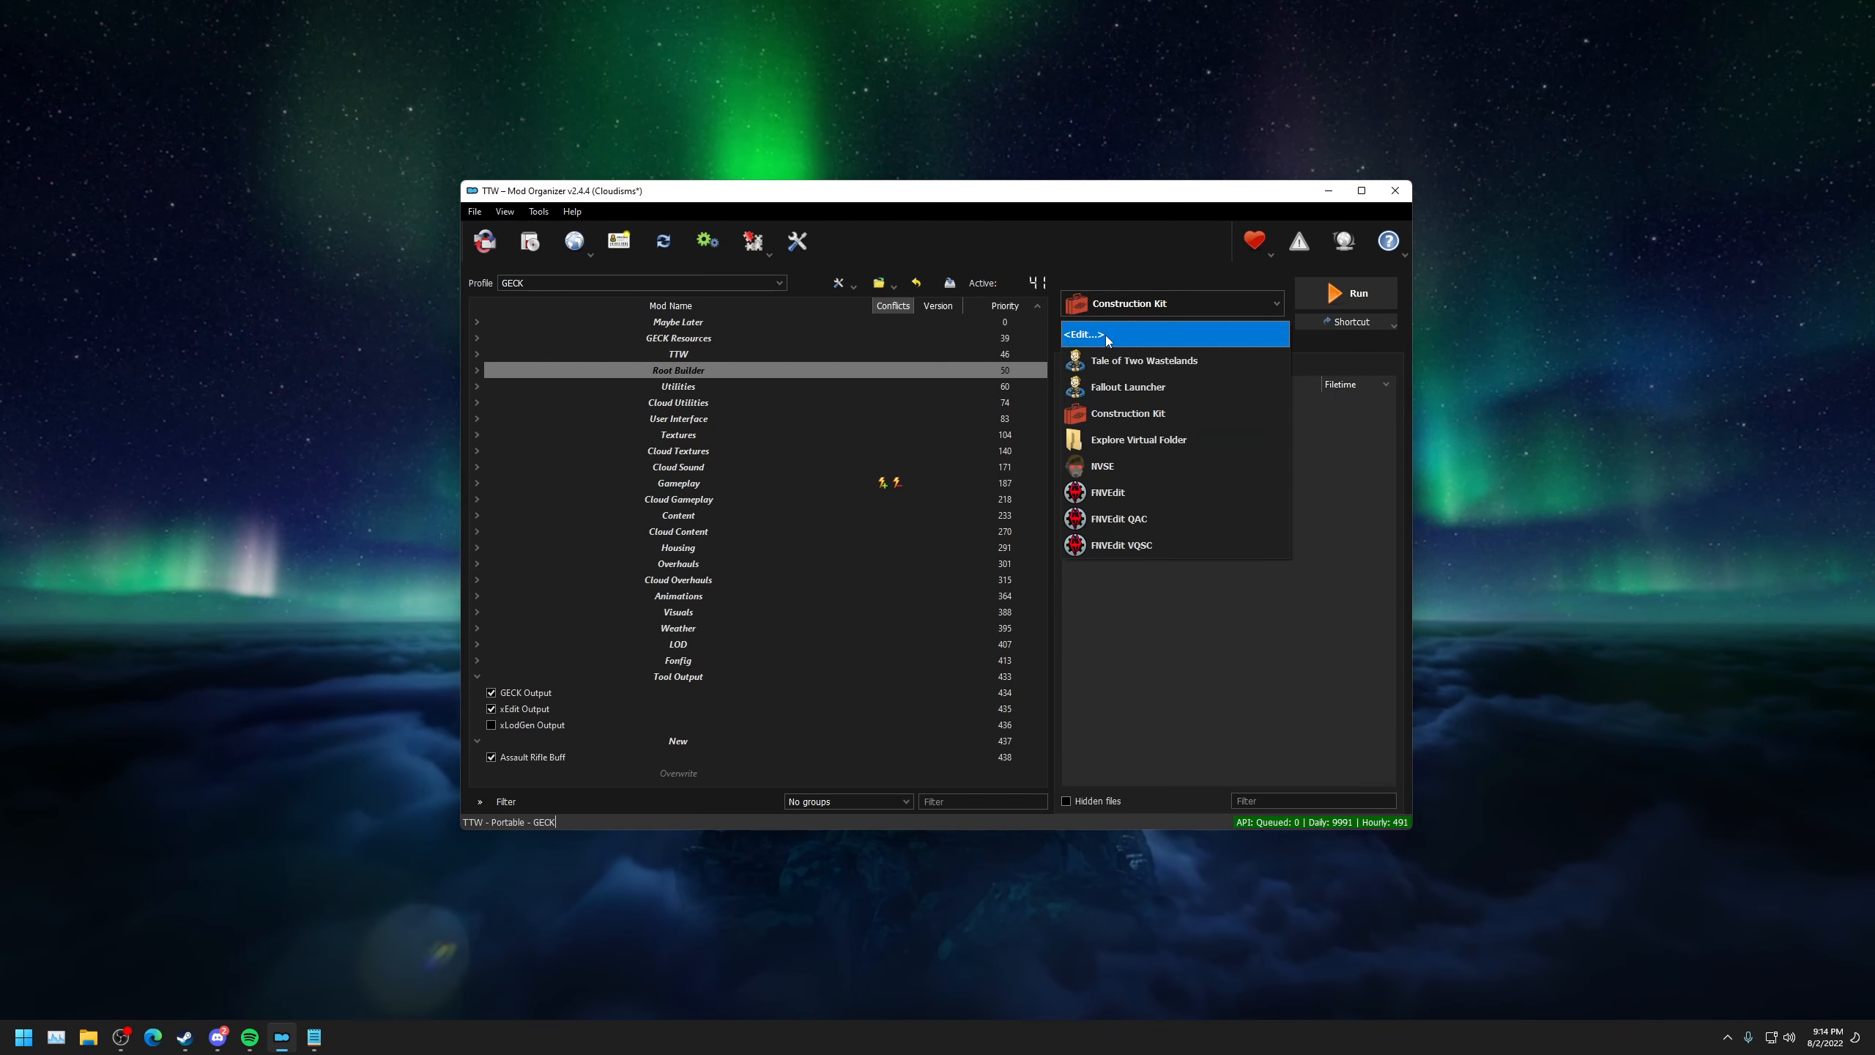
{"action": "left_click", "coordinate": [1104, 335]}
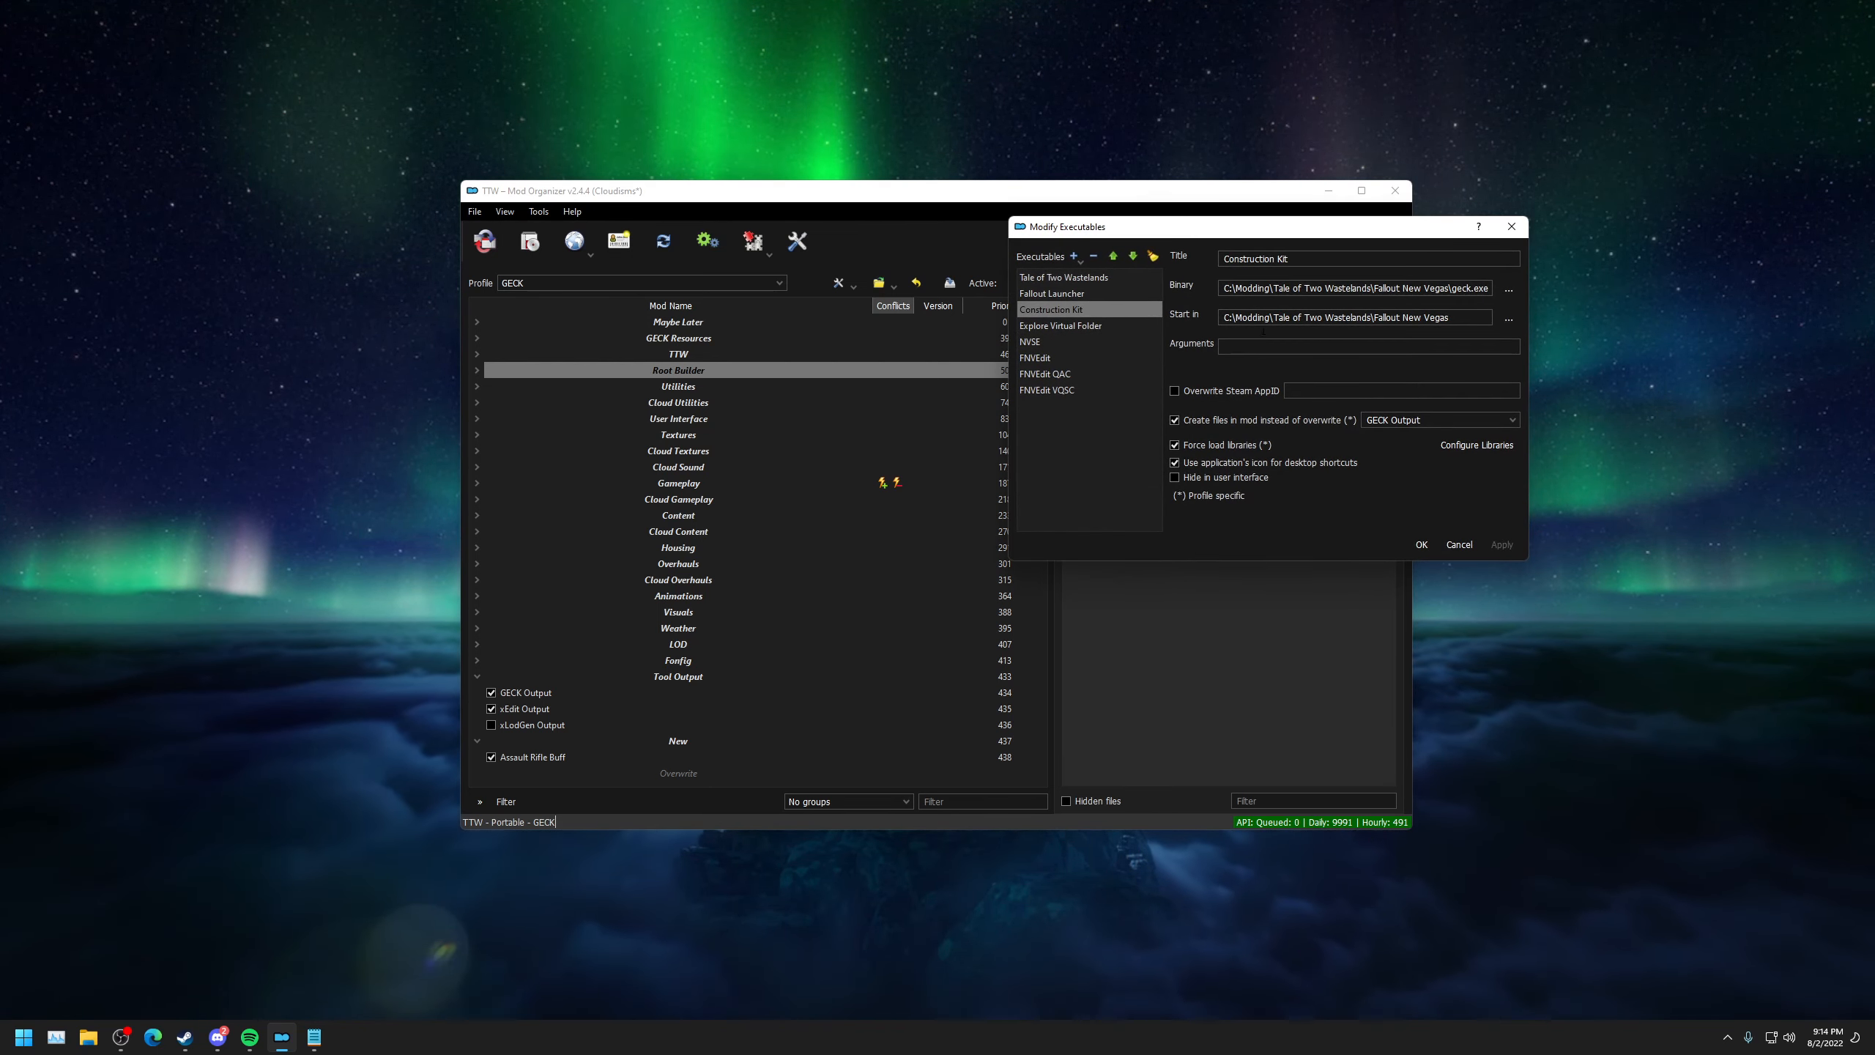
{"action": "left_click_drag", "start_coordinate": [1451, 288], "coordinate": [1220, 318]}
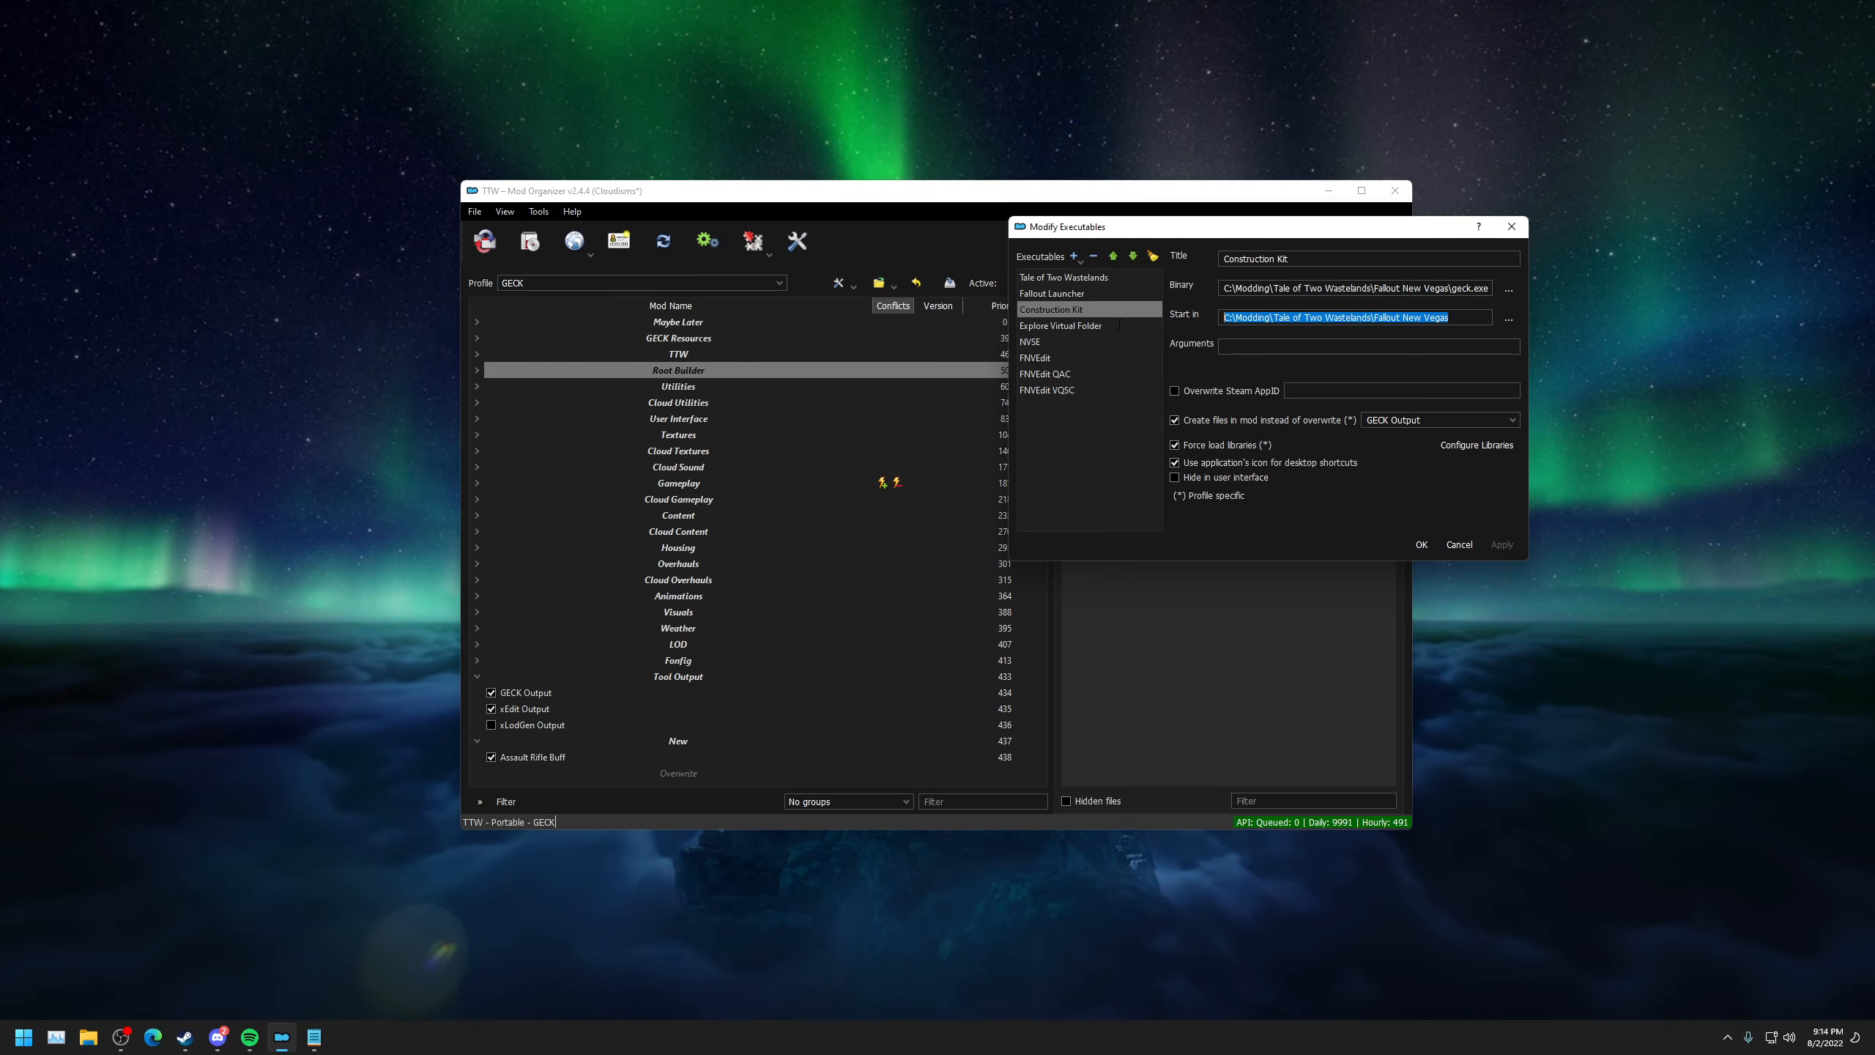
{"action": "left_click", "coordinate": [1215, 411]}
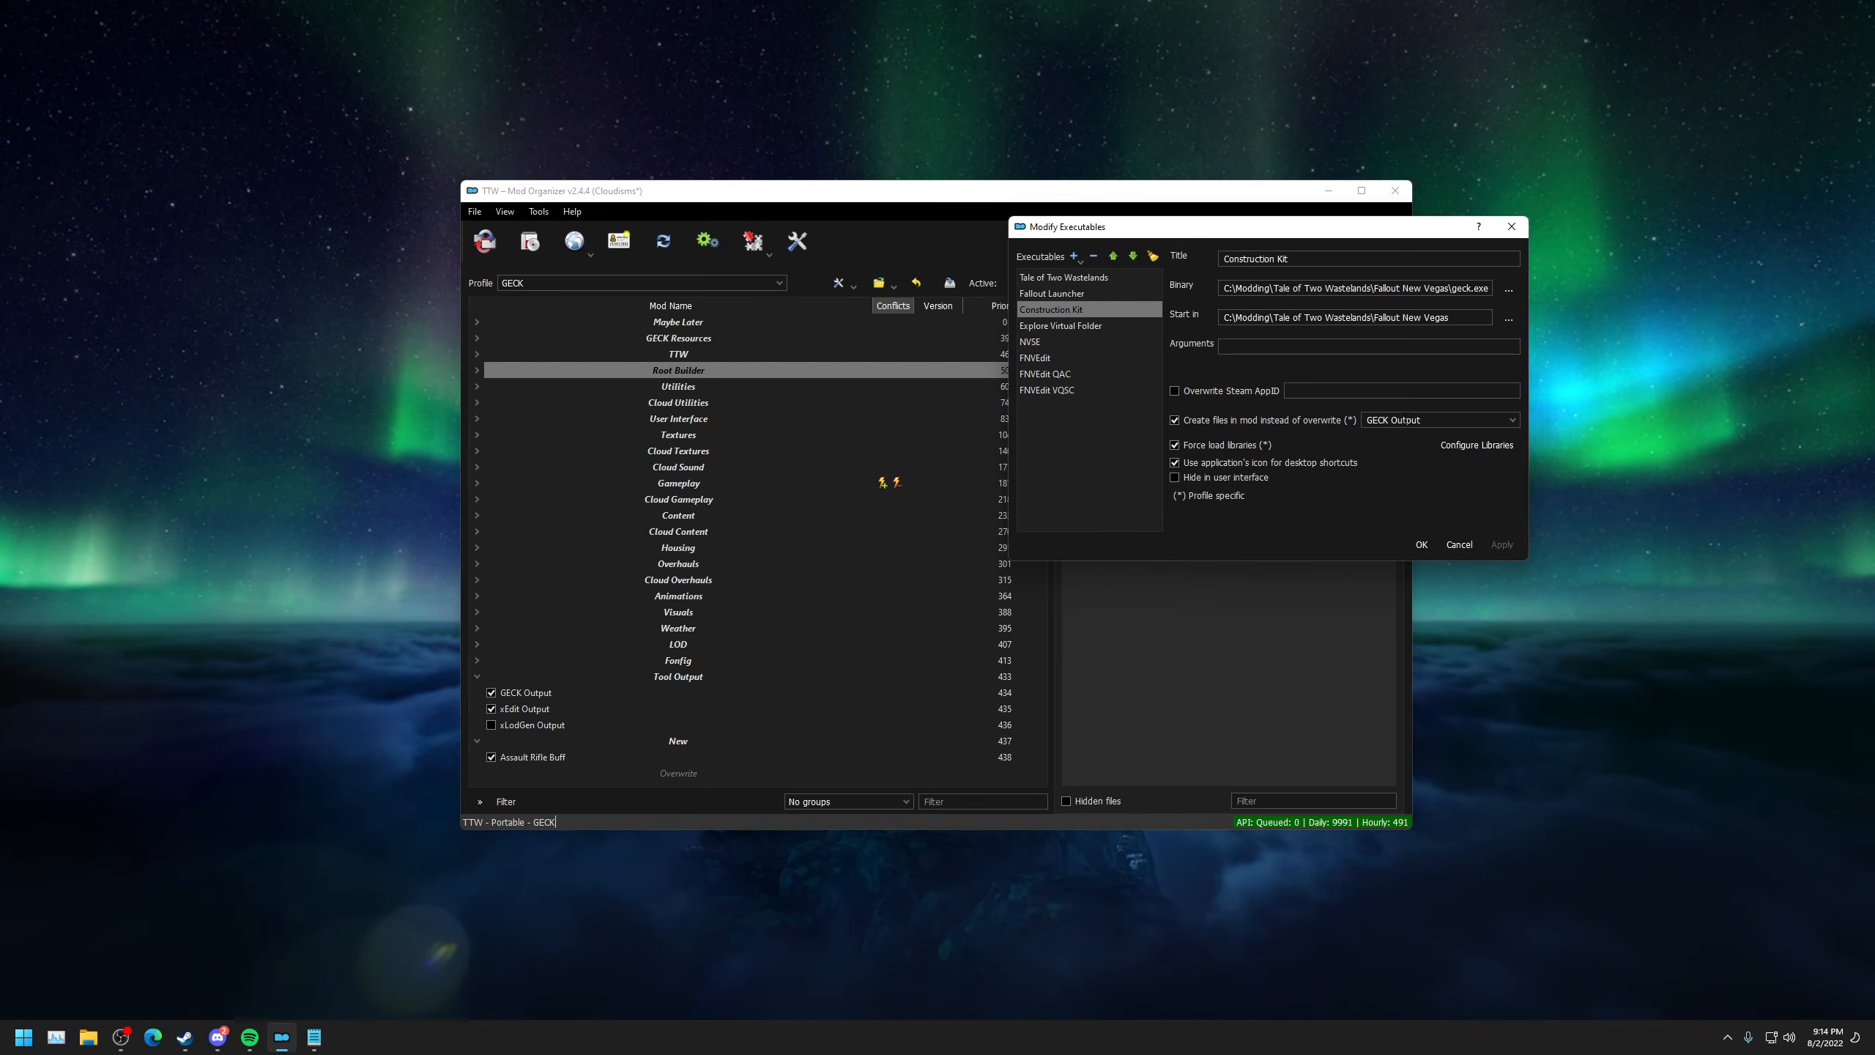
{"action": "left_click", "coordinate": [1422, 544]}
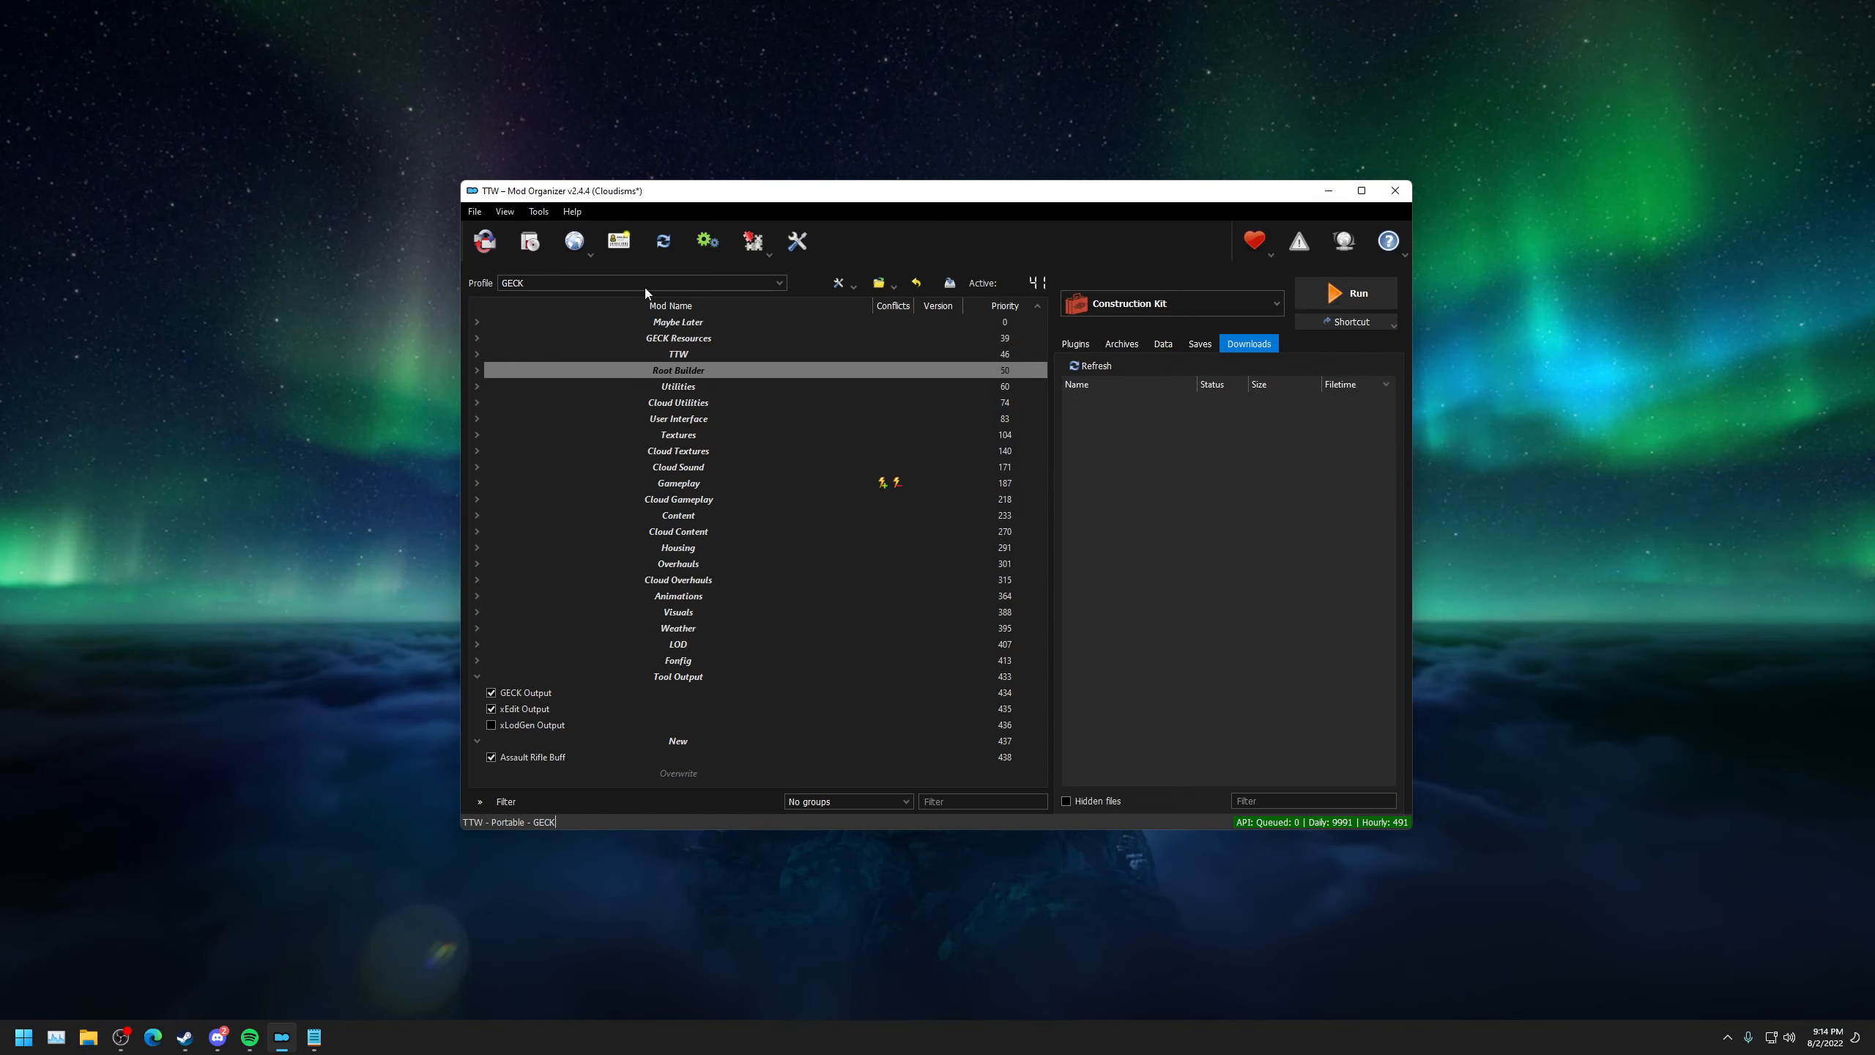
Open GECKCustom.ini in Mod Organizer's INI Editor and search it for "busemulti" to check the multibounds setting.
{"action": "left_click", "coordinate": [749, 244]}
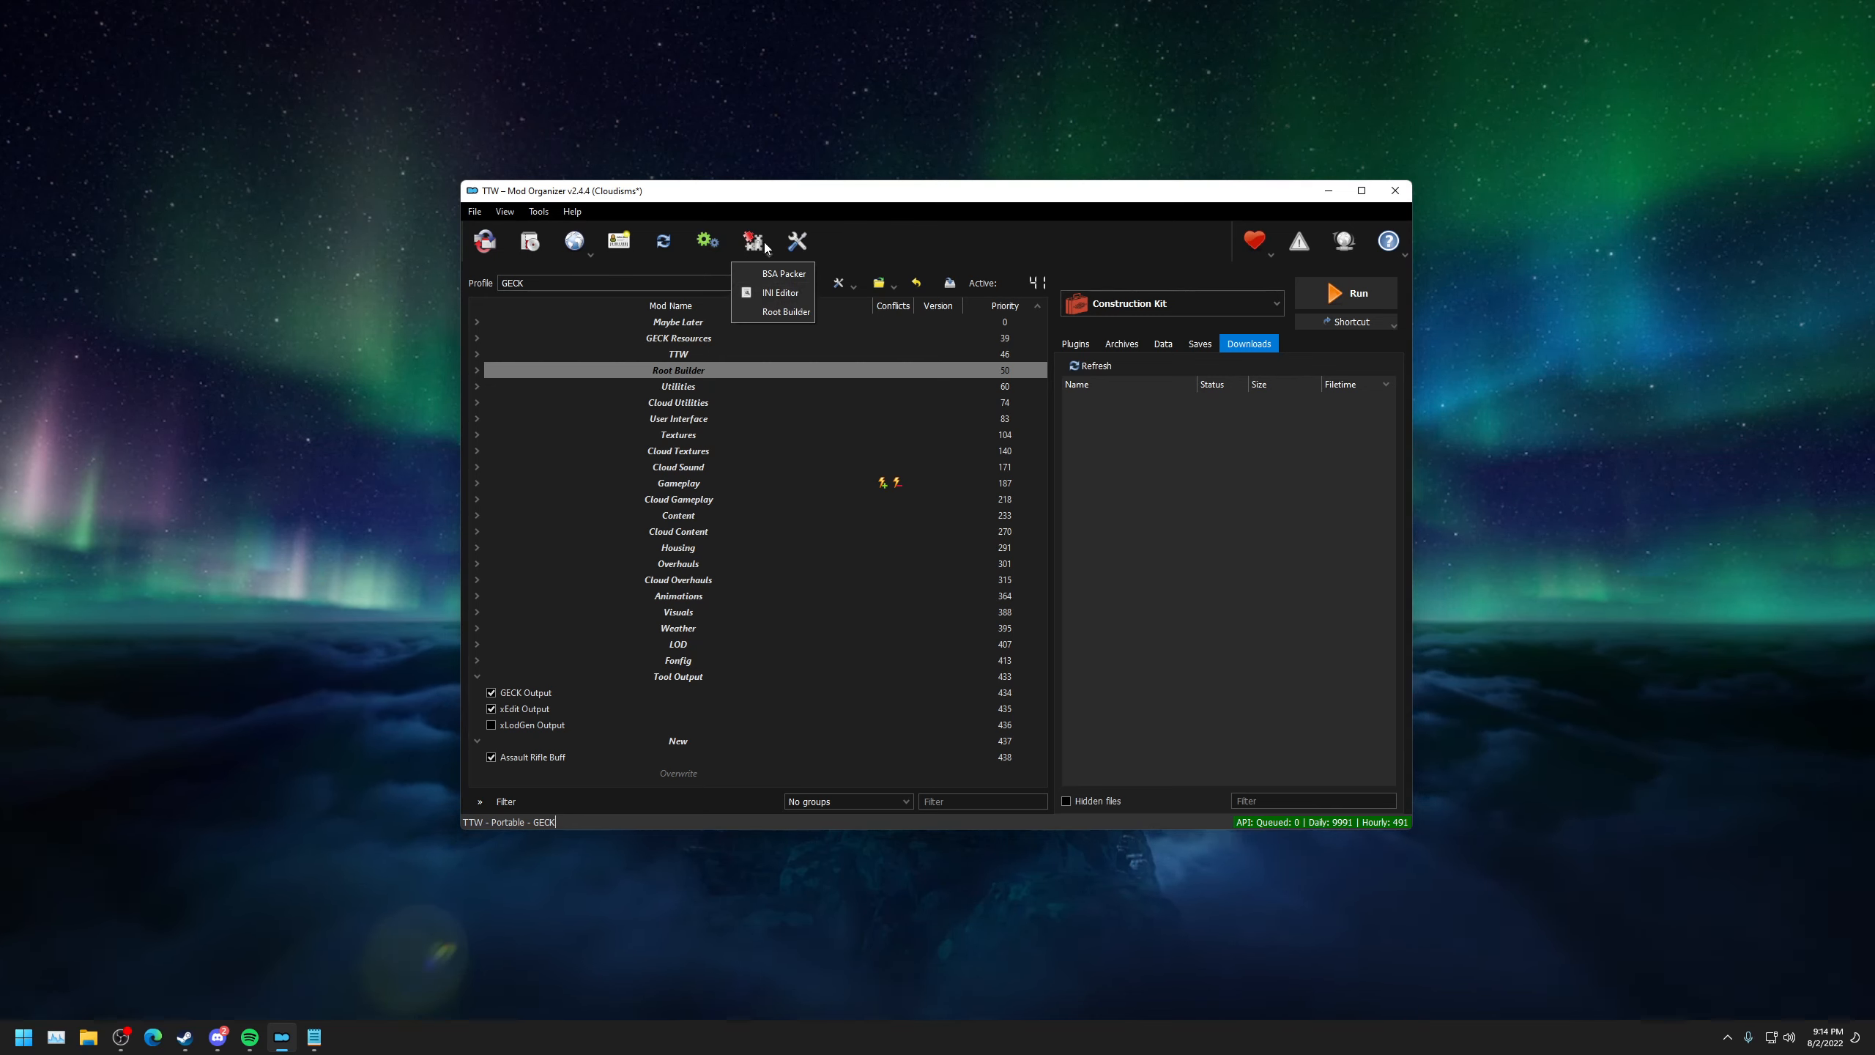
{"action": "left_click", "coordinate": [775, 293]}
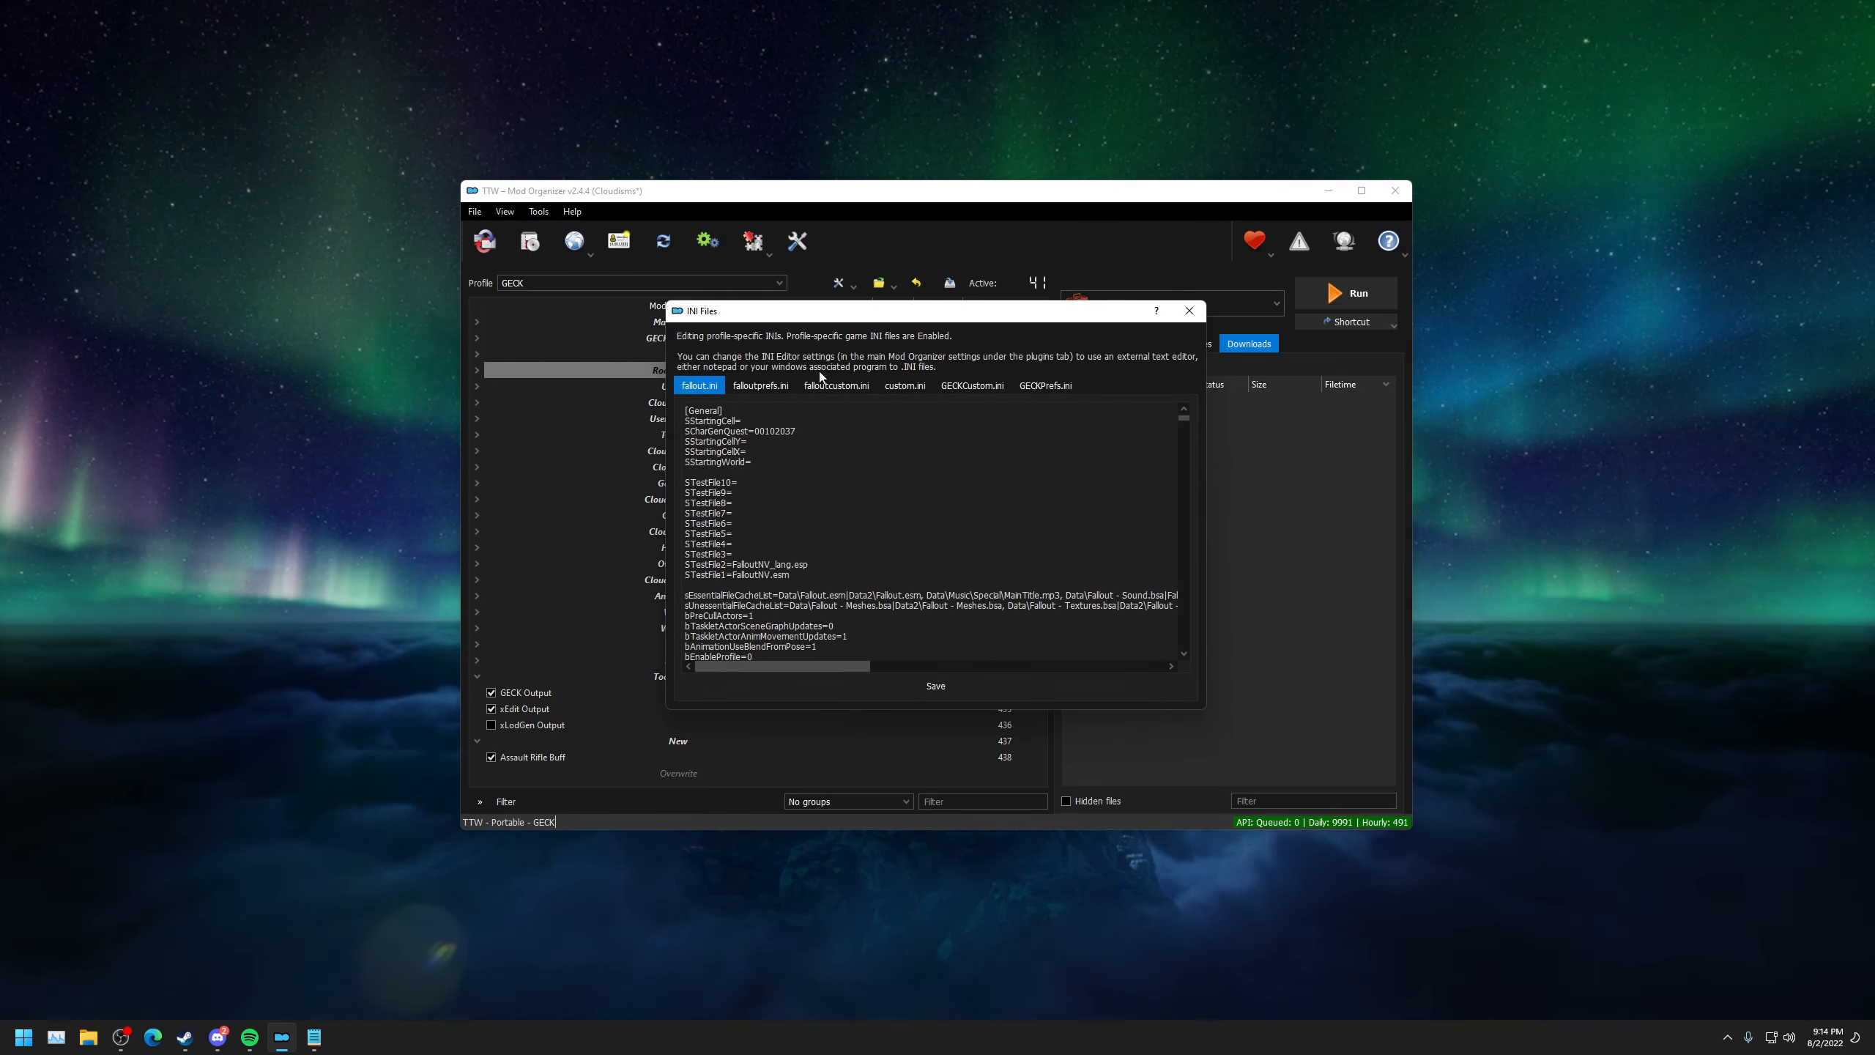
{"action": "left_click", "coordinate": [991, 387]}
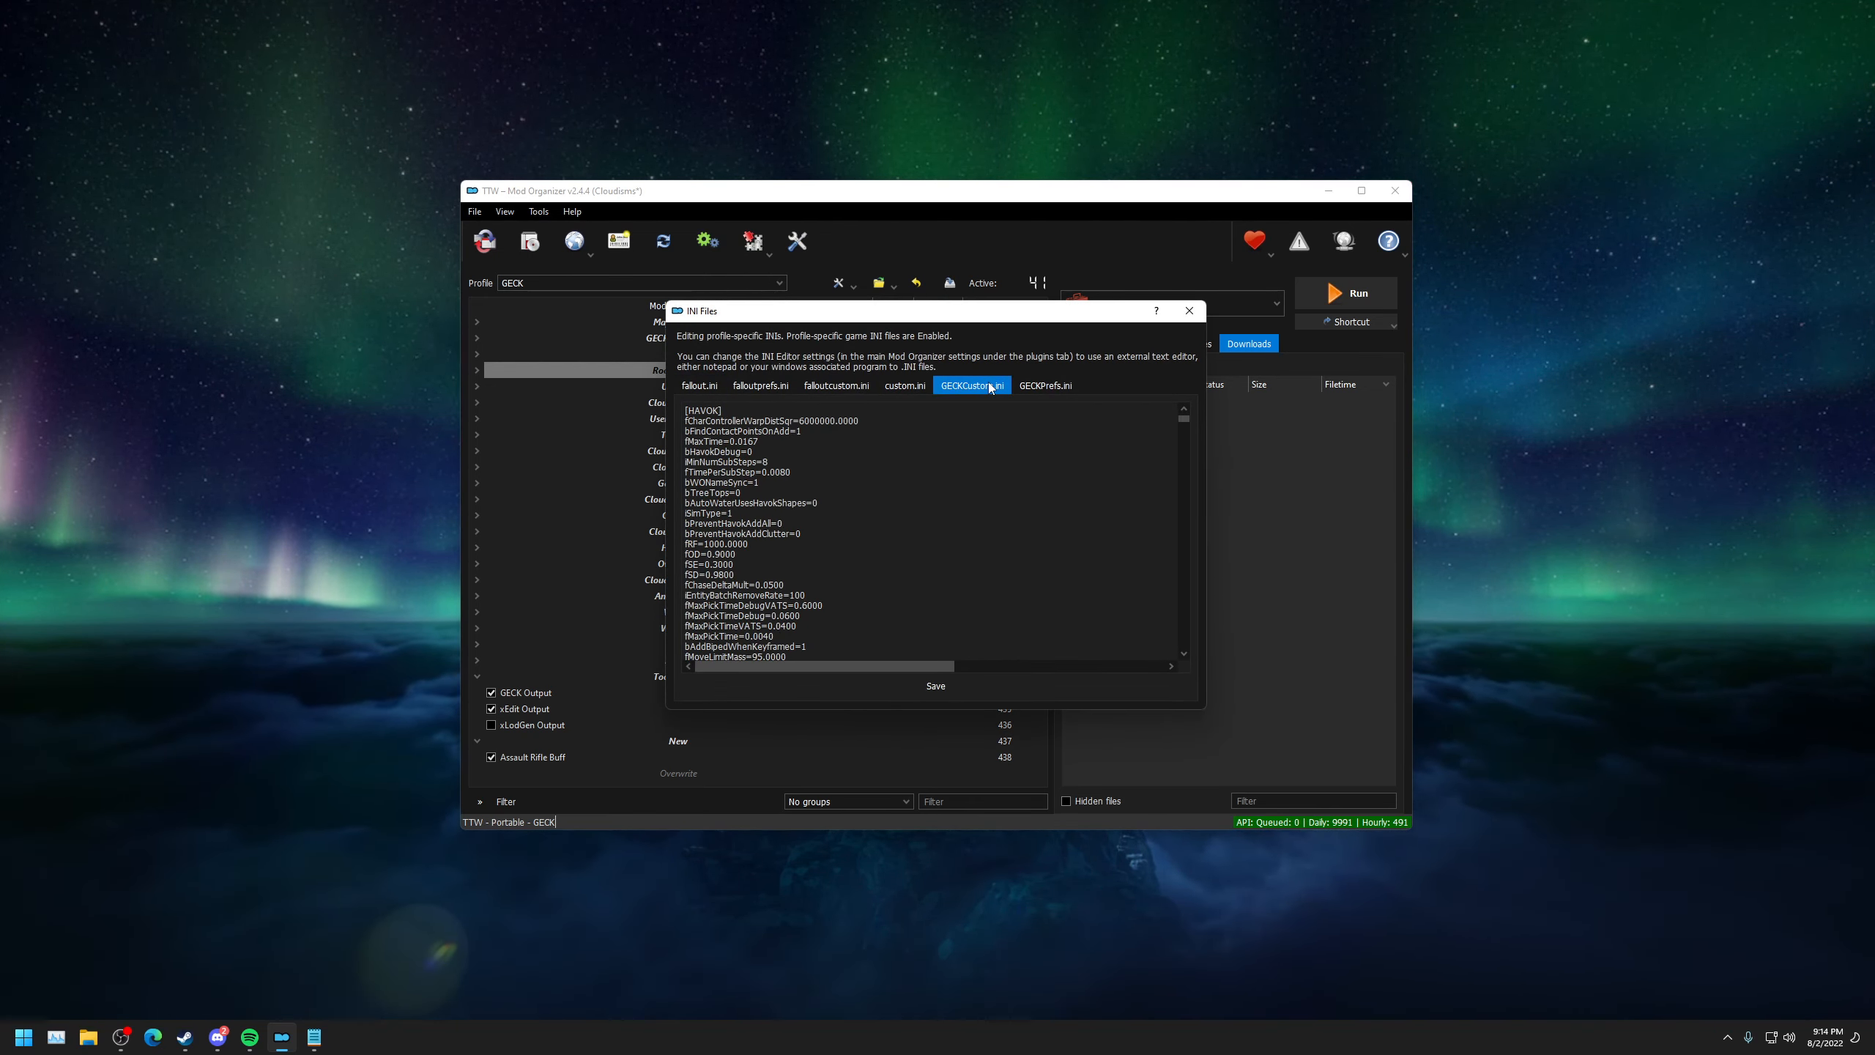
{"action": "left_click", "coordinate": [931, 488]}
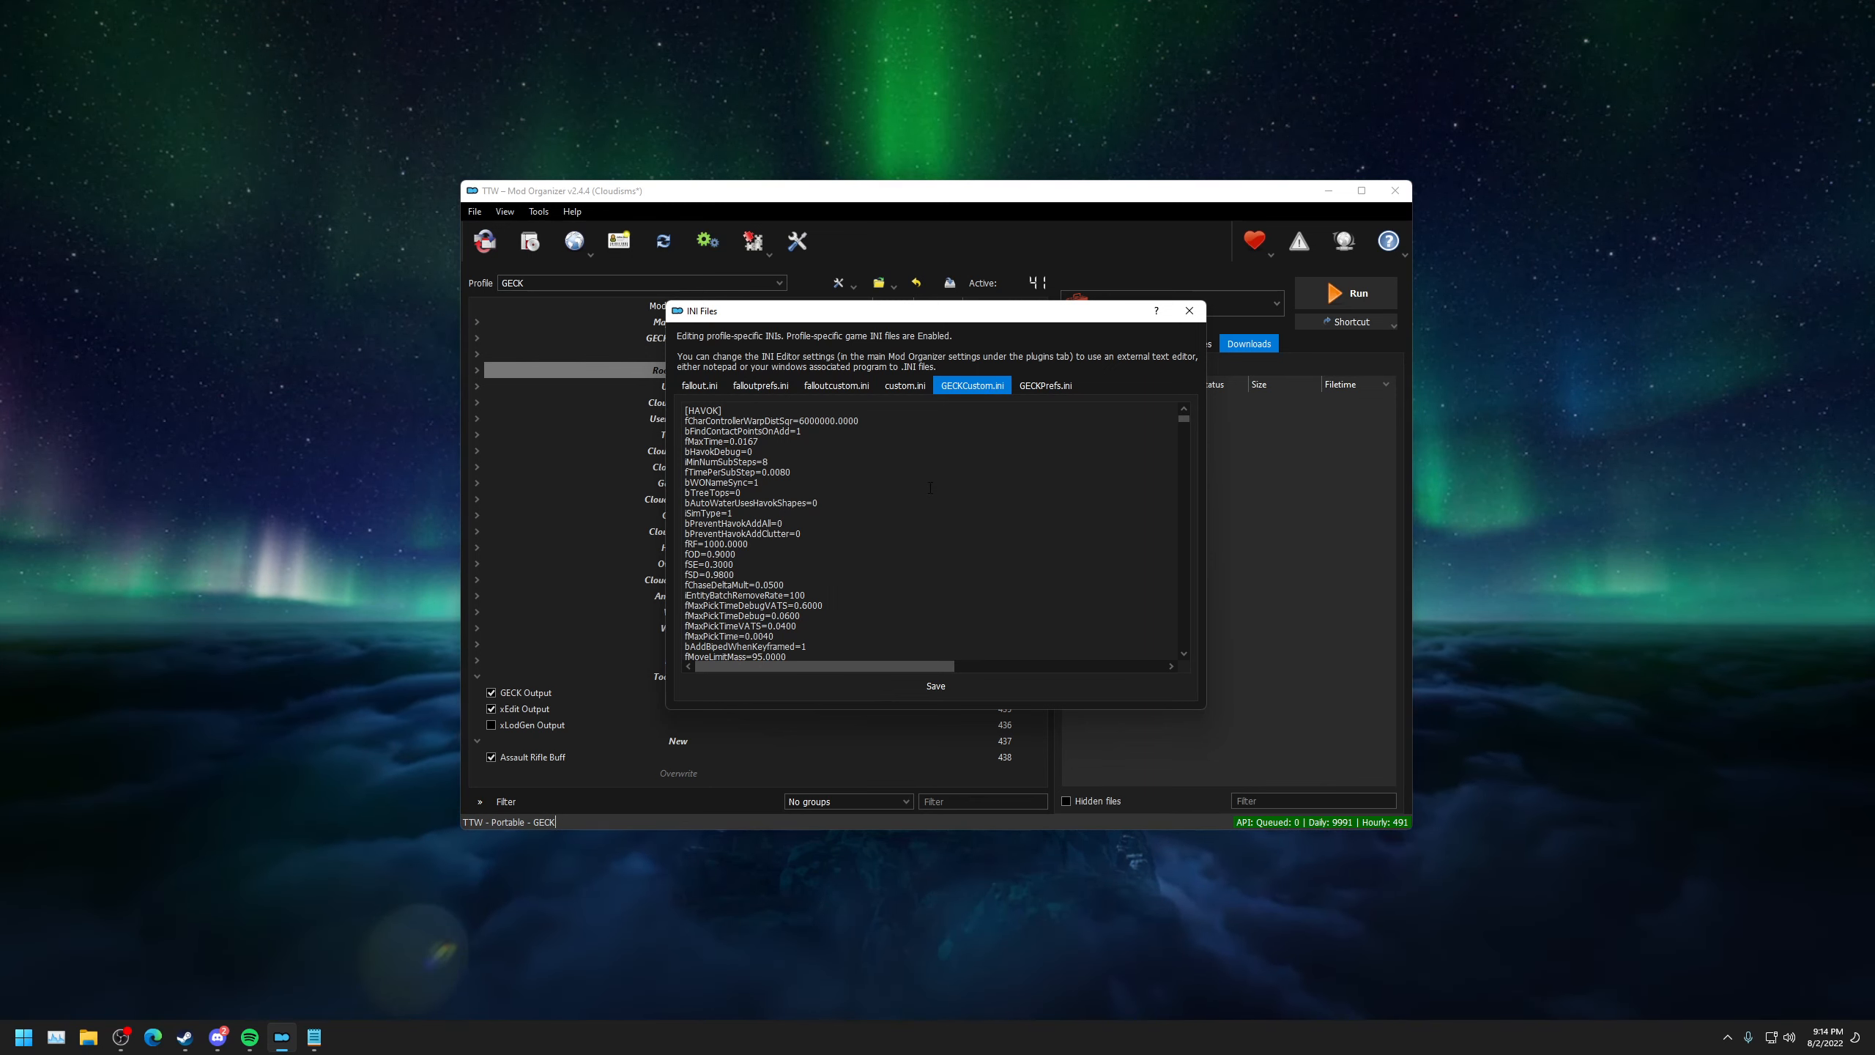
{"action": "key", "text": "ctrl+f"}
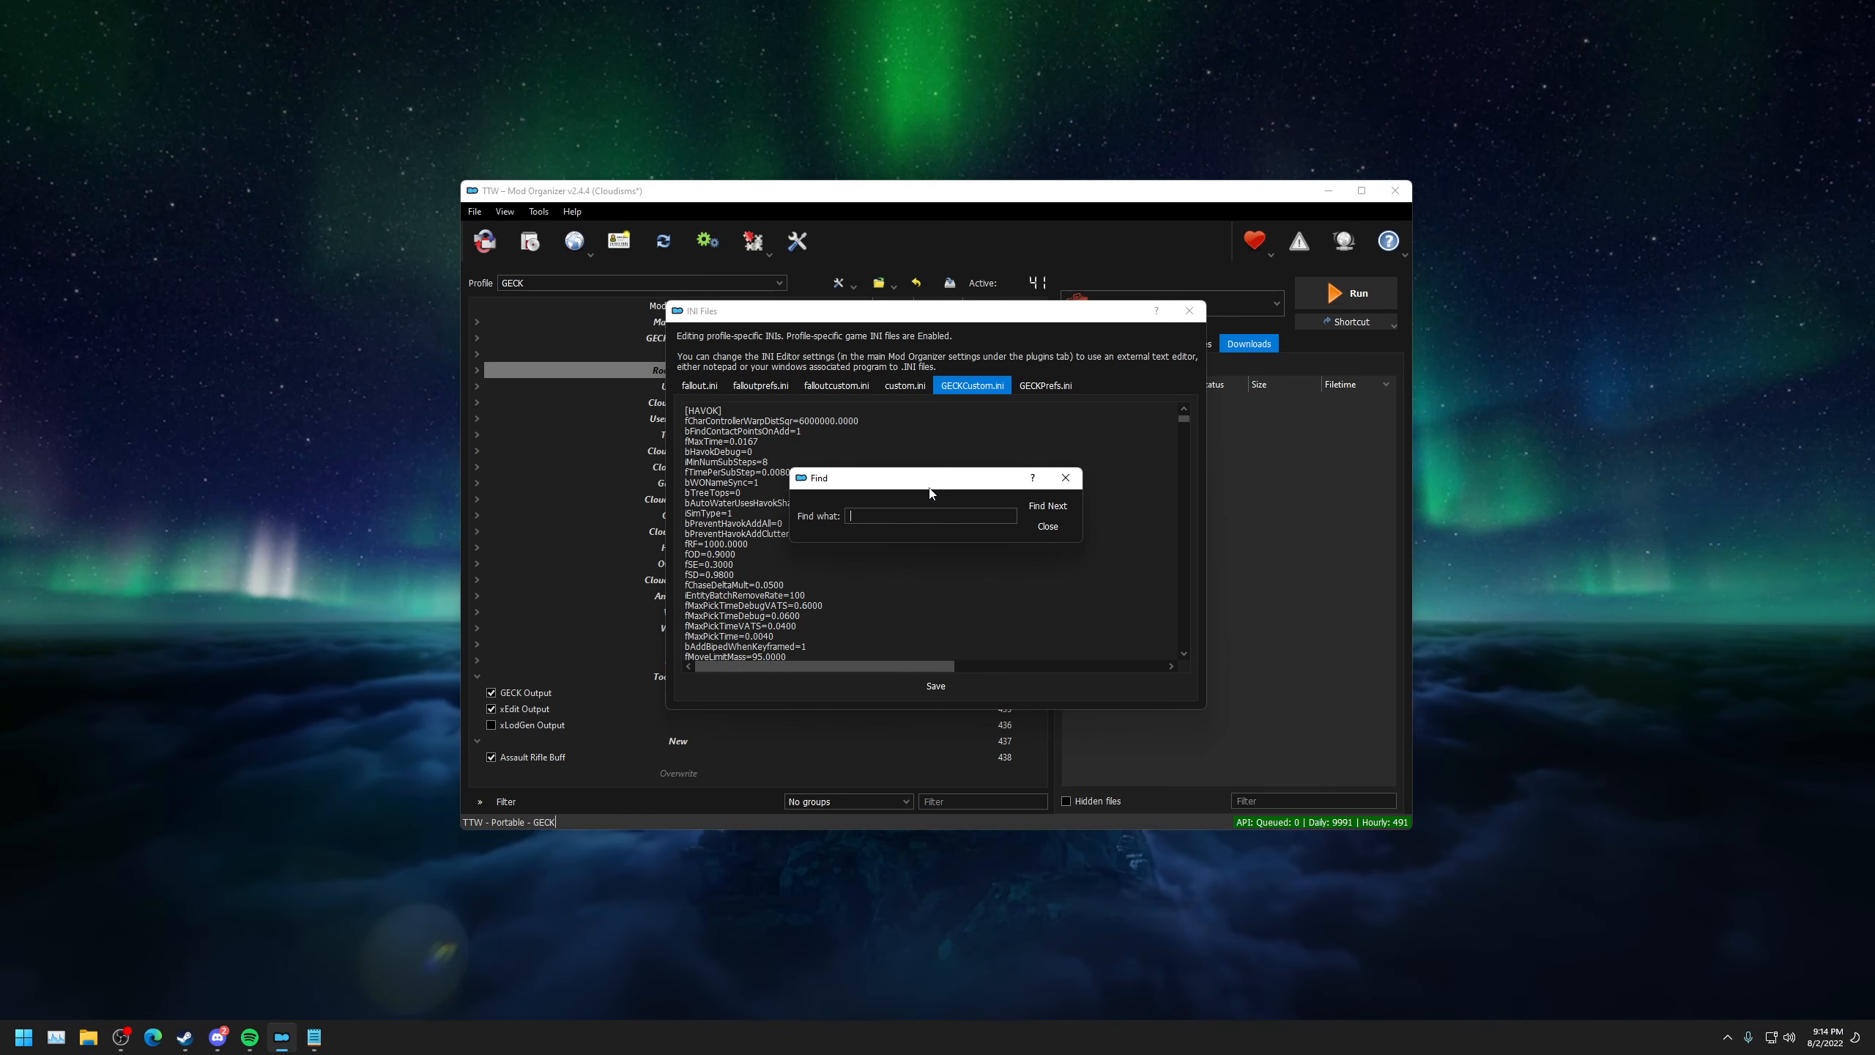
{"action": "type", "text": "b"}
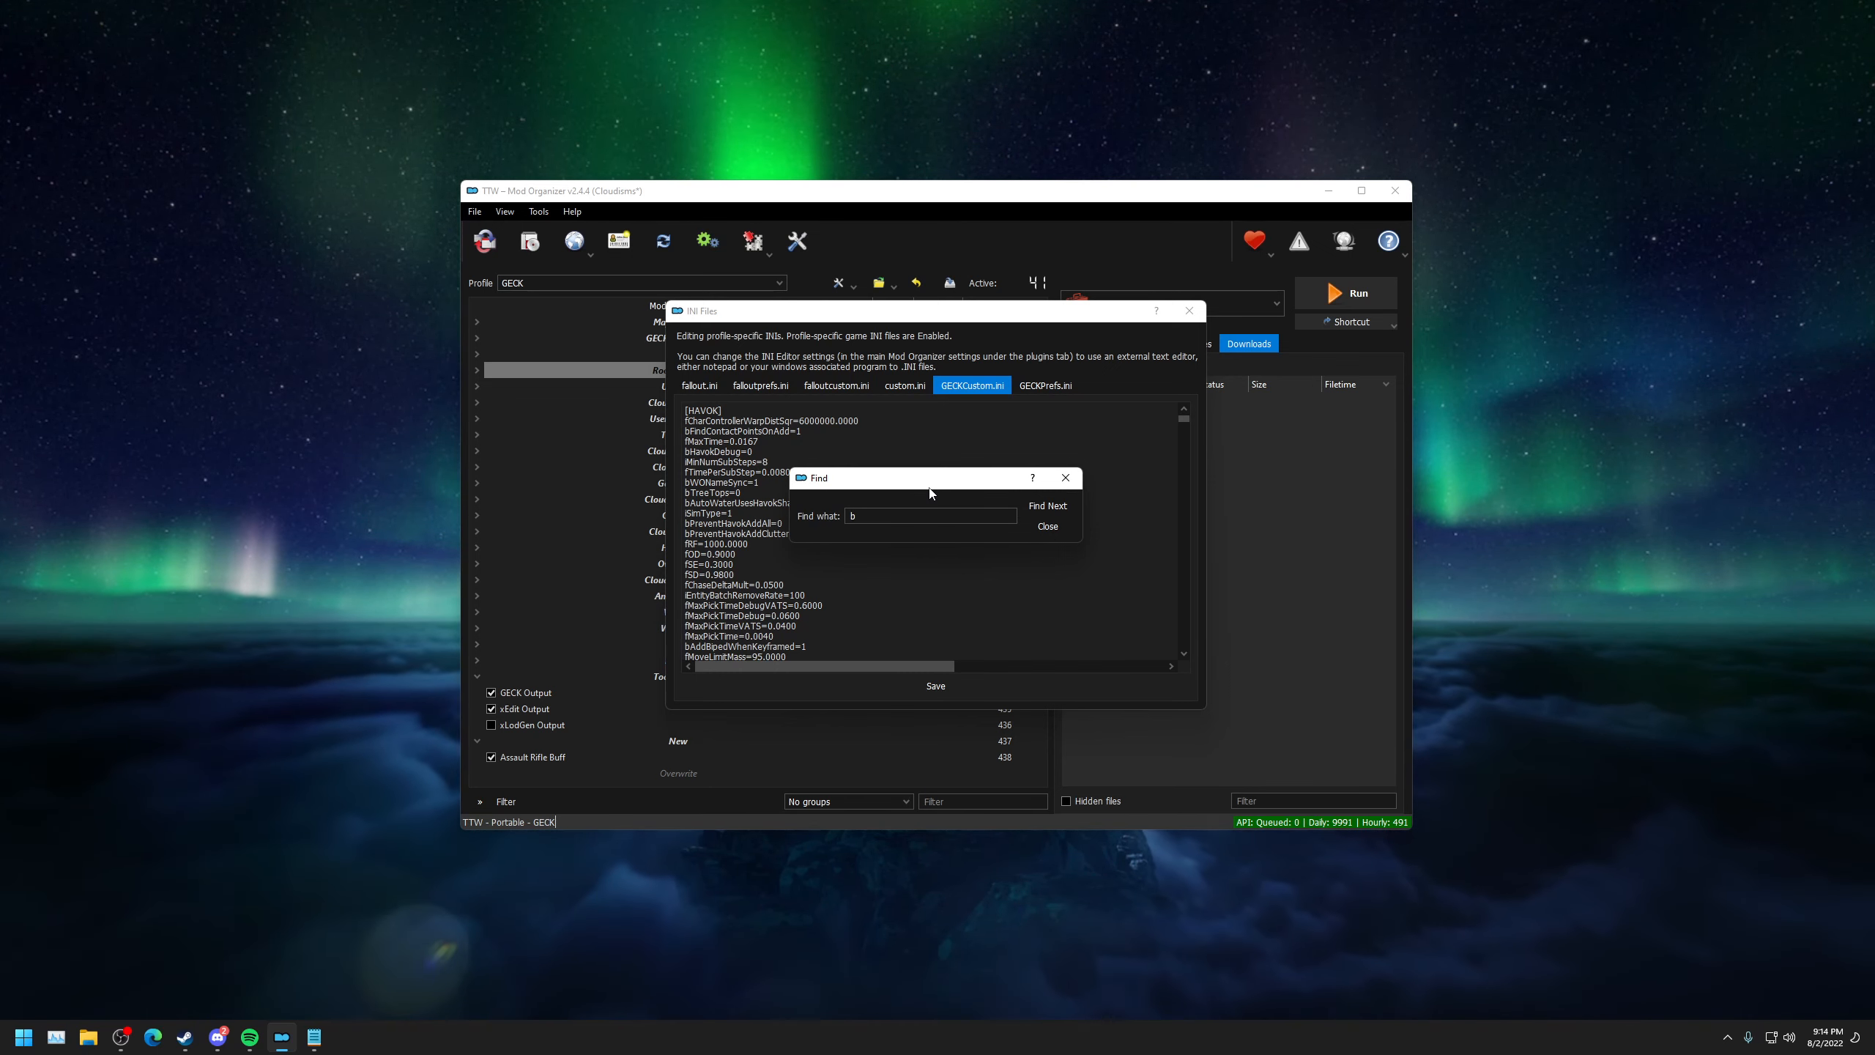
{"action": "type", "text": "usemul"}
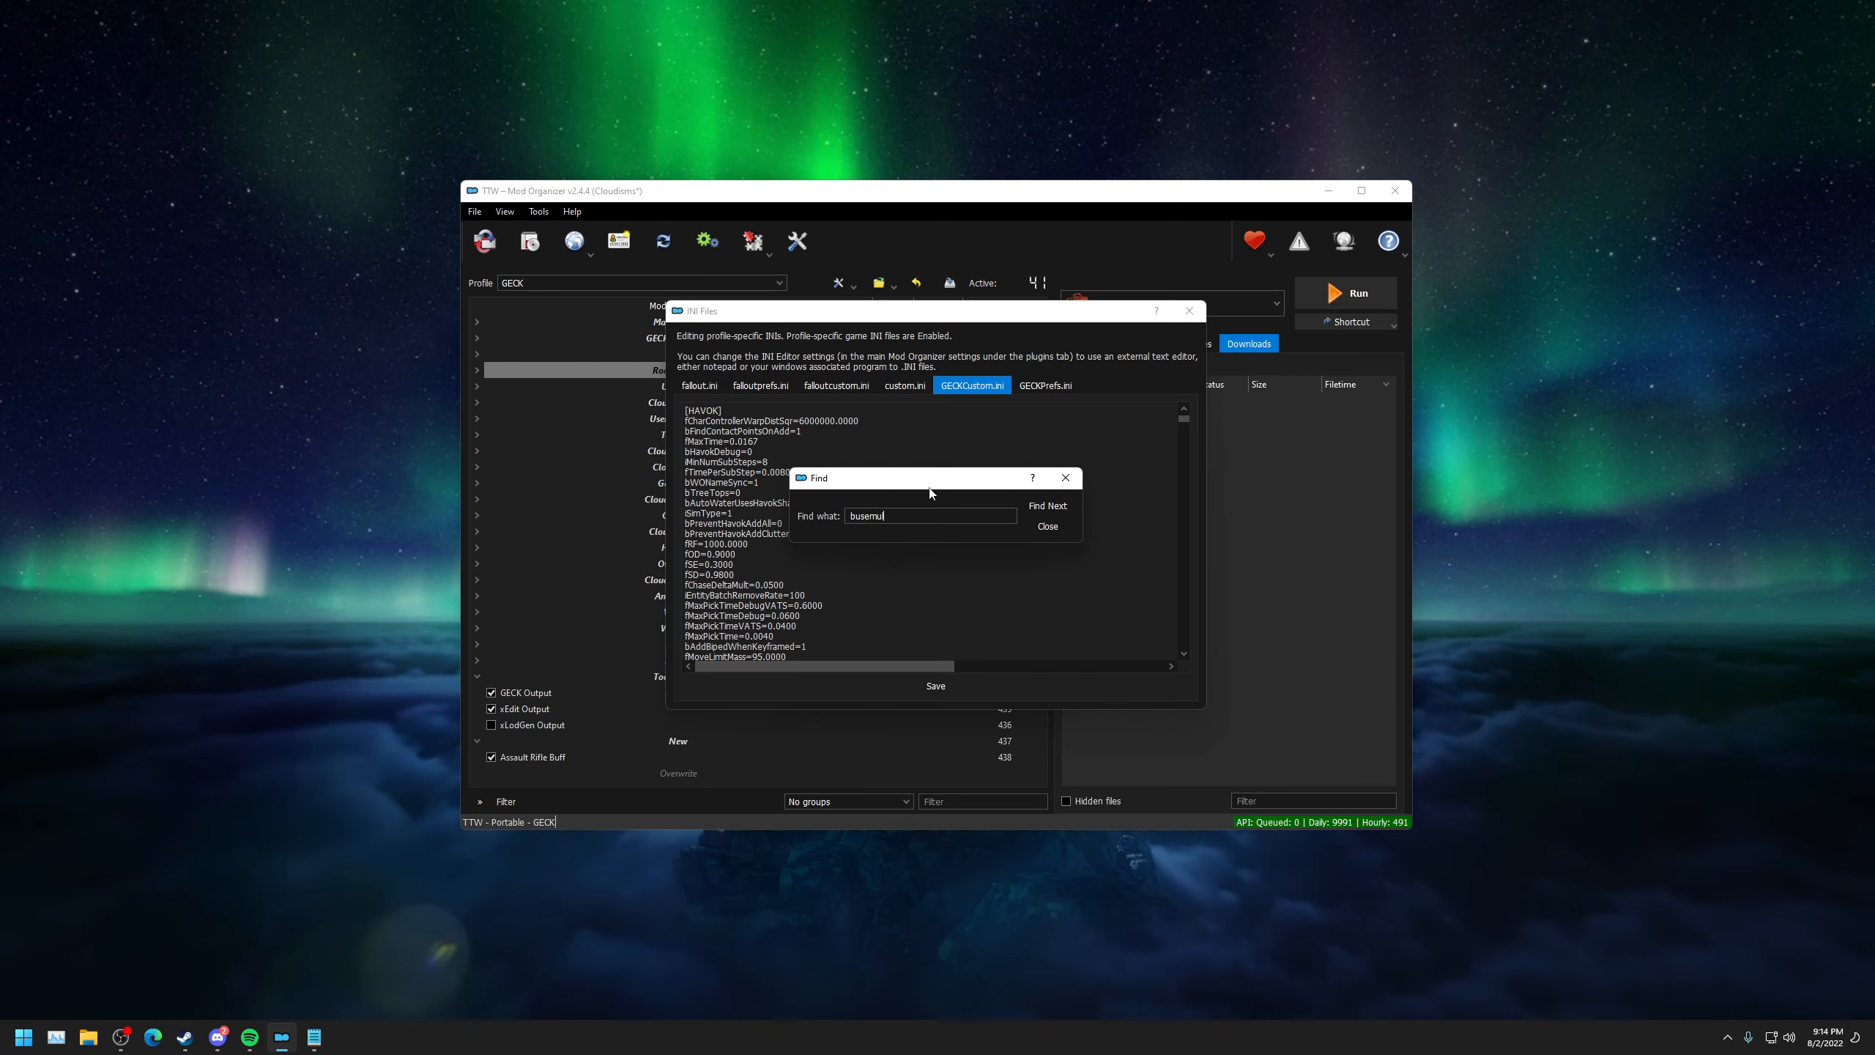
{"action": "type", "text": "ti"}
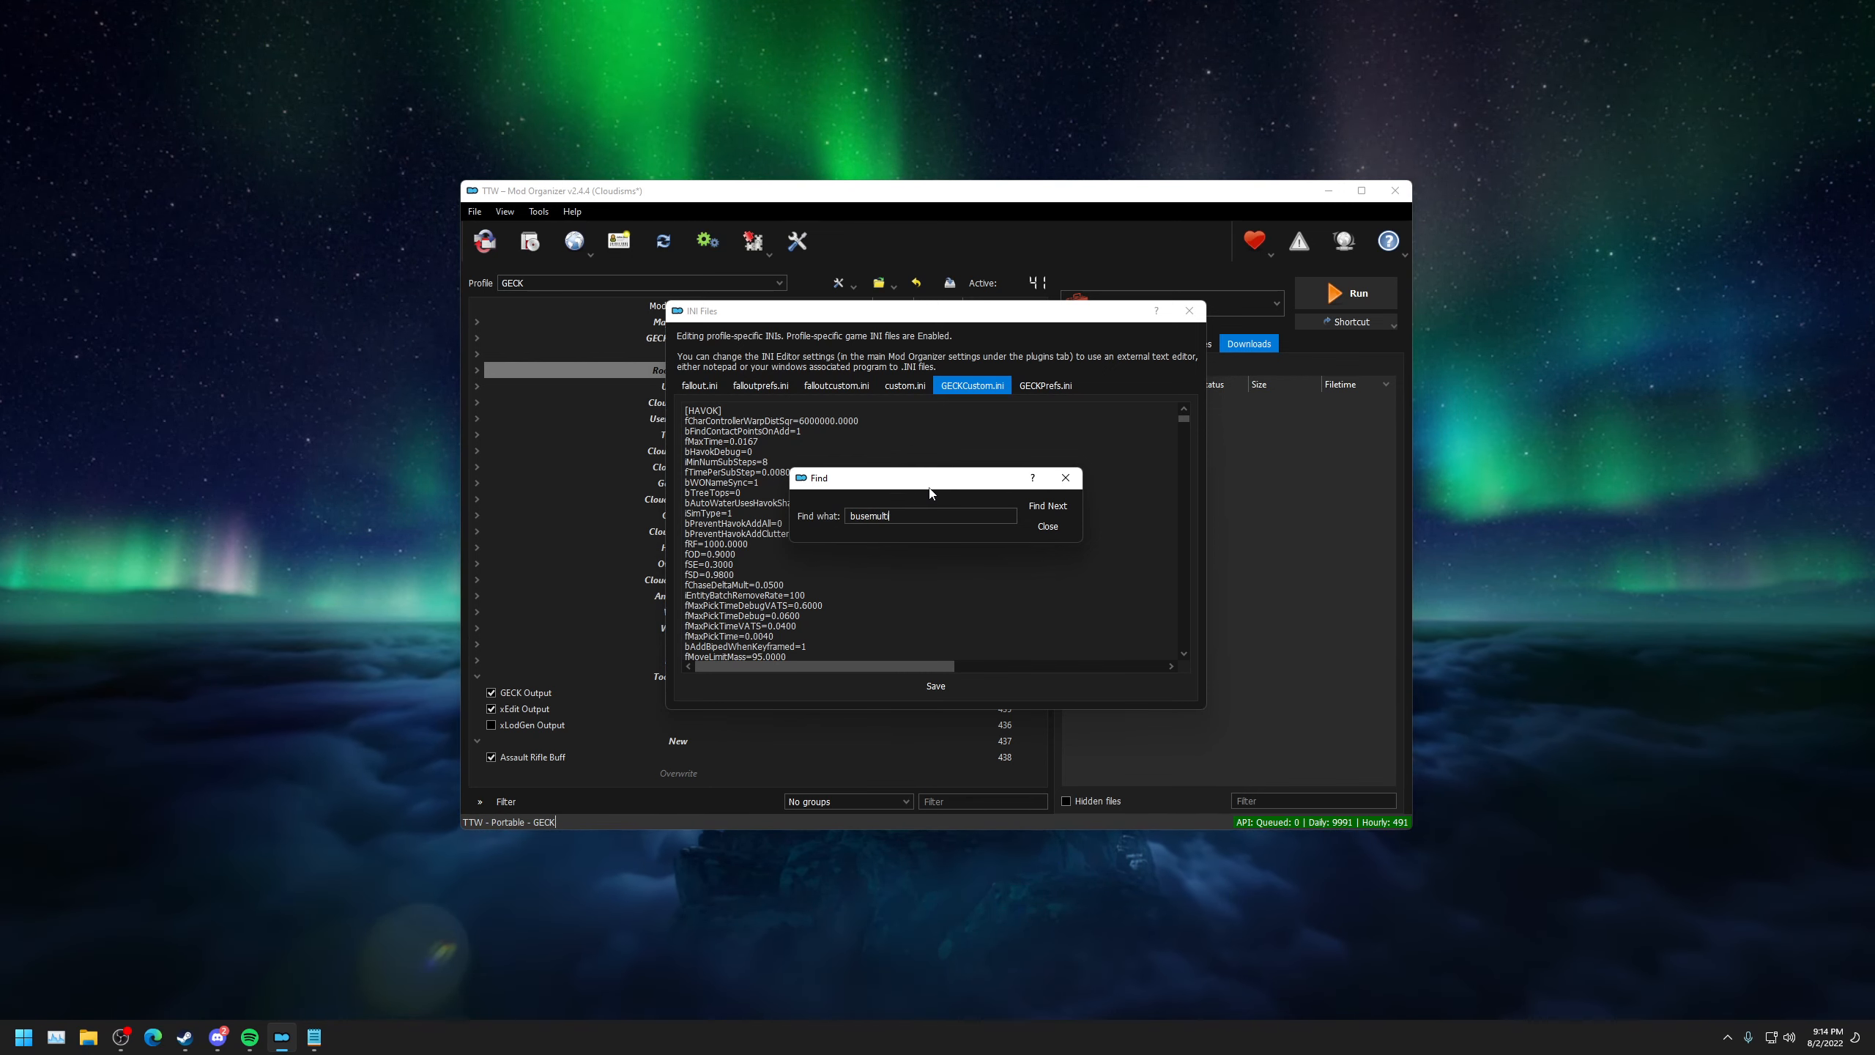
{"action": "key", "text": "Return"}
{"action": "left_click", "coordinate": [1048, 506]}
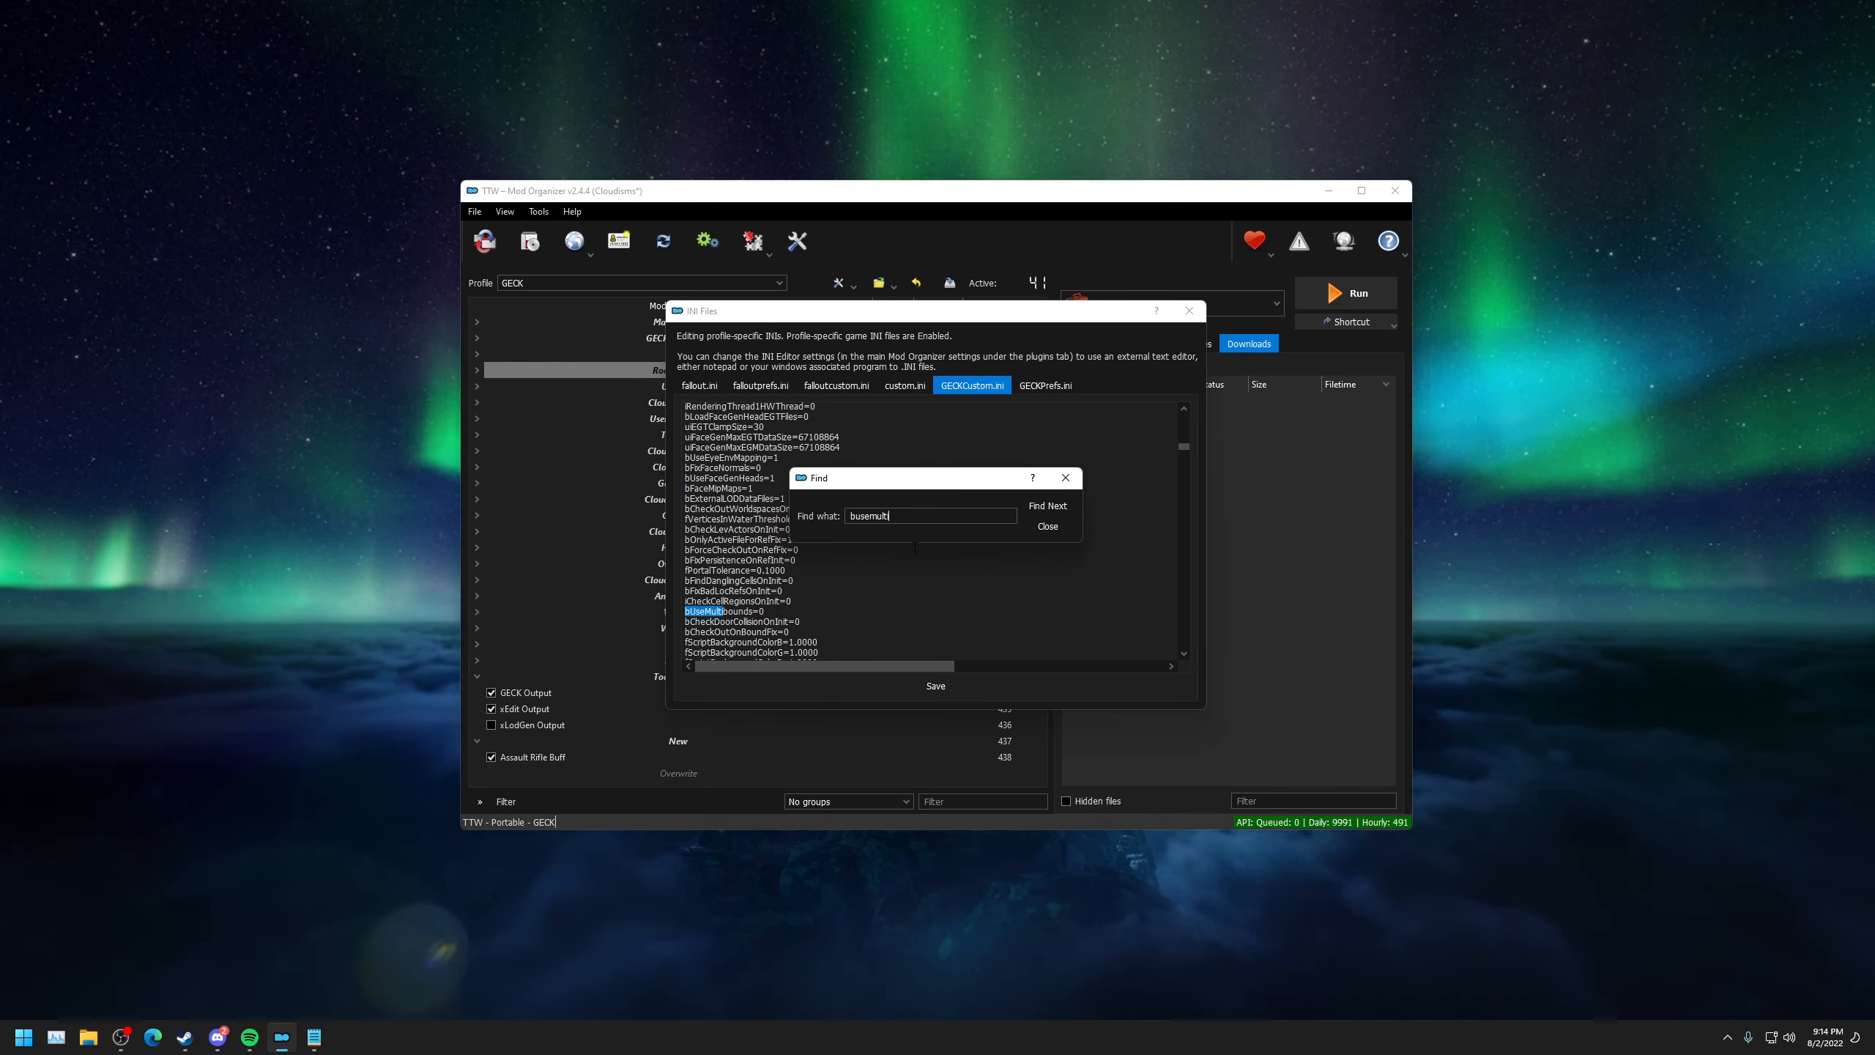
Search GECKCustom.ini for "ballowmultiple" and check the multiple master loads and multiple editors settings.
{"action": "left_click_drag", "start_coordinate": [920, 515], "coordinate": [842, 520]}
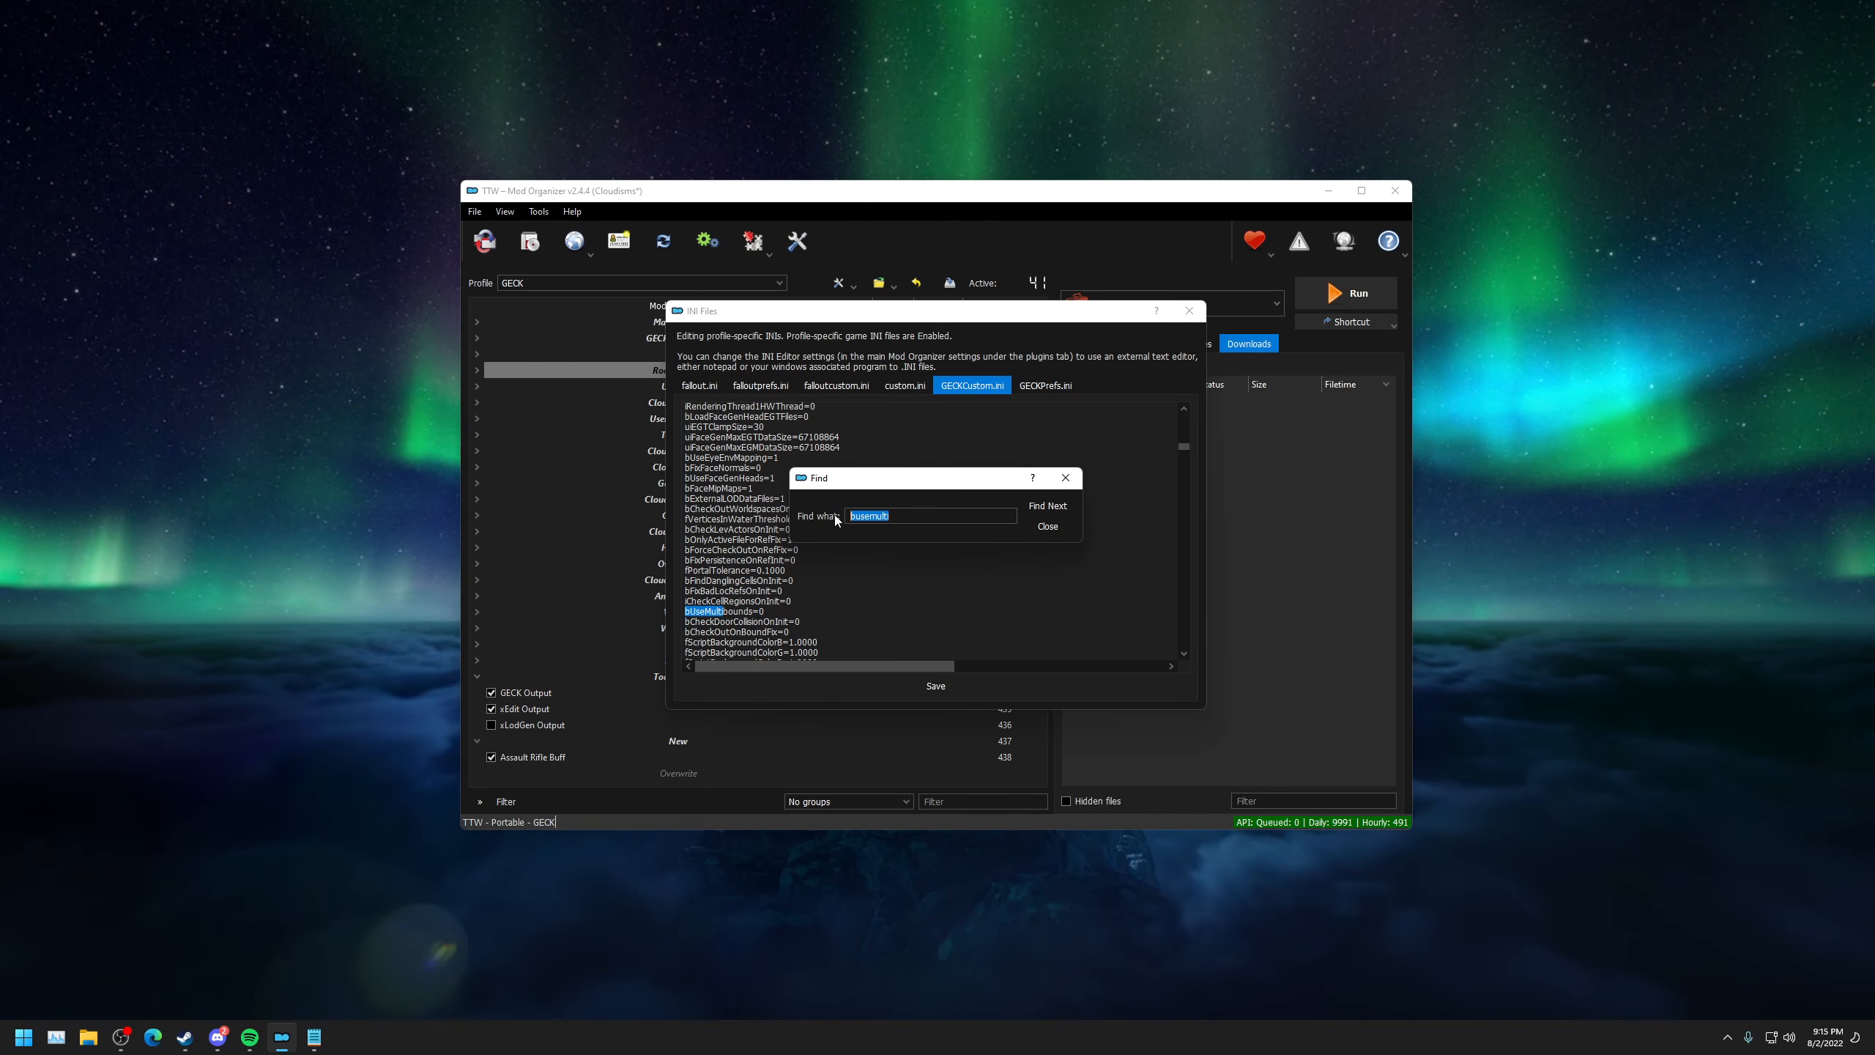
{"action": "type", "text": "ball"}
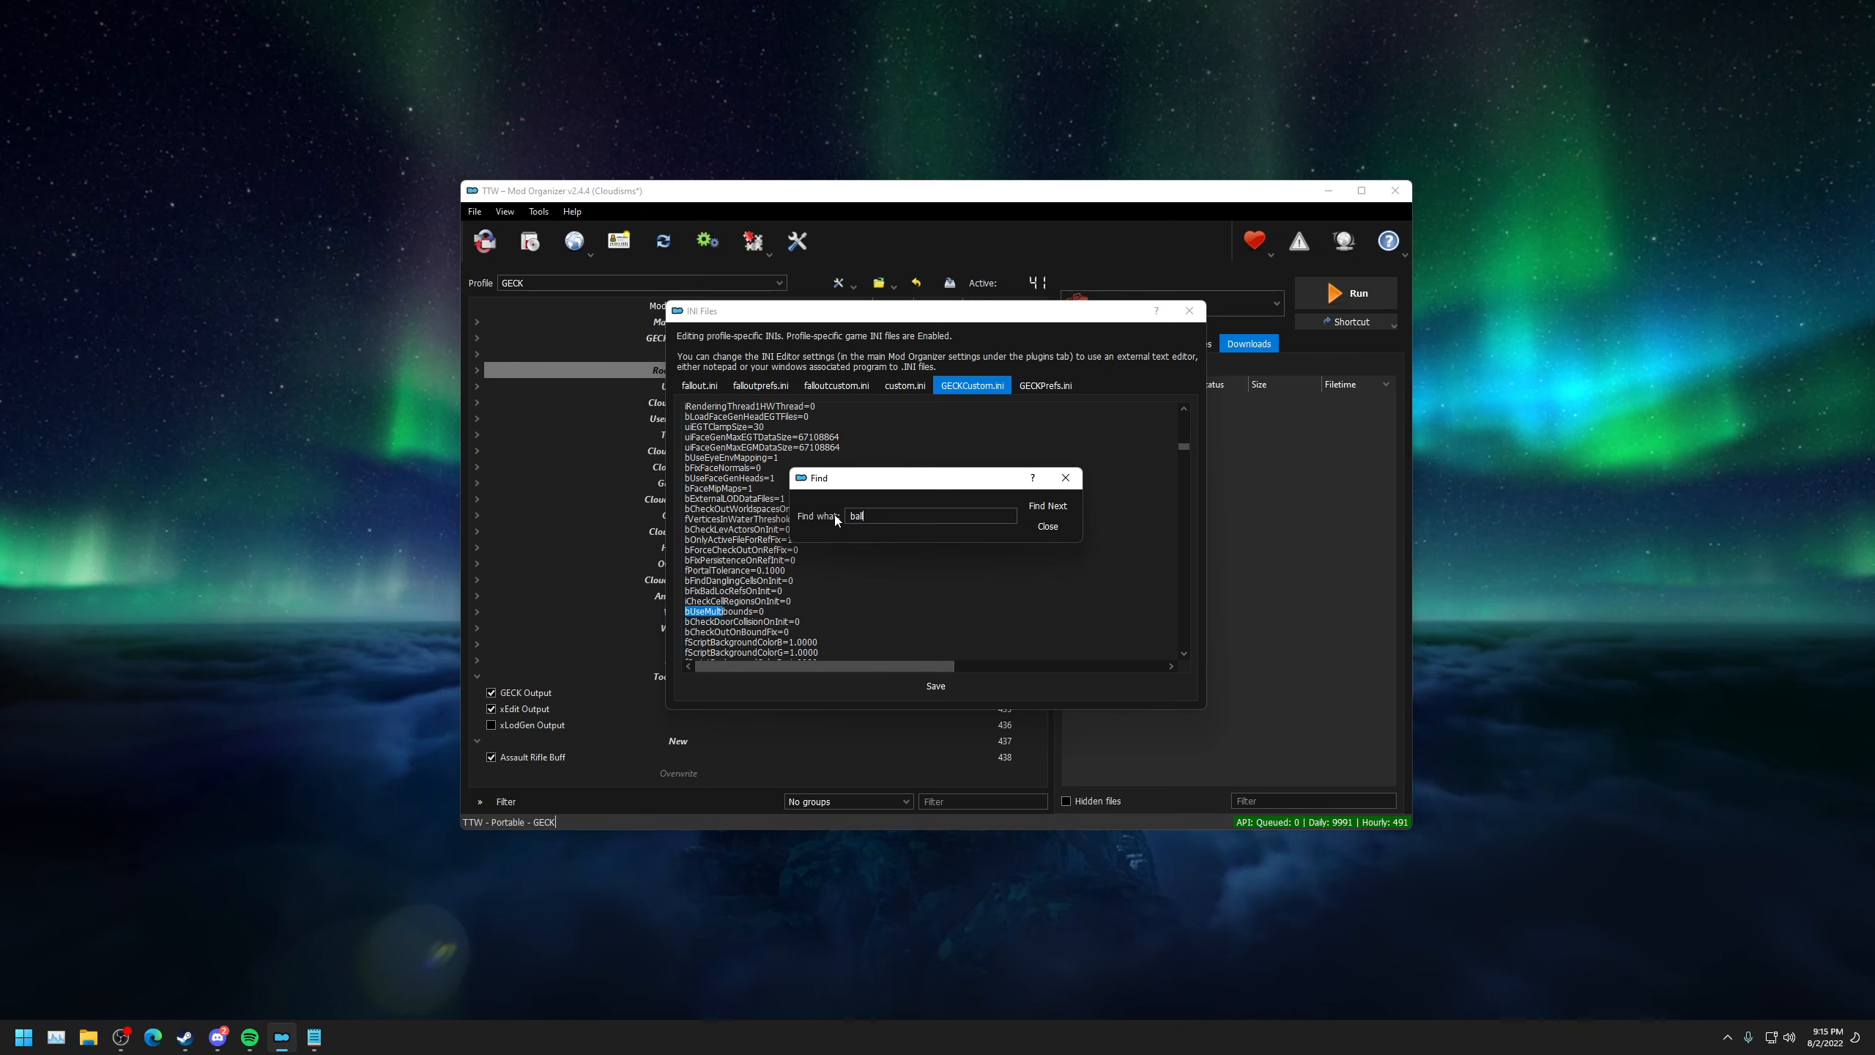
{"action": "type", "text": "owmultiple"}
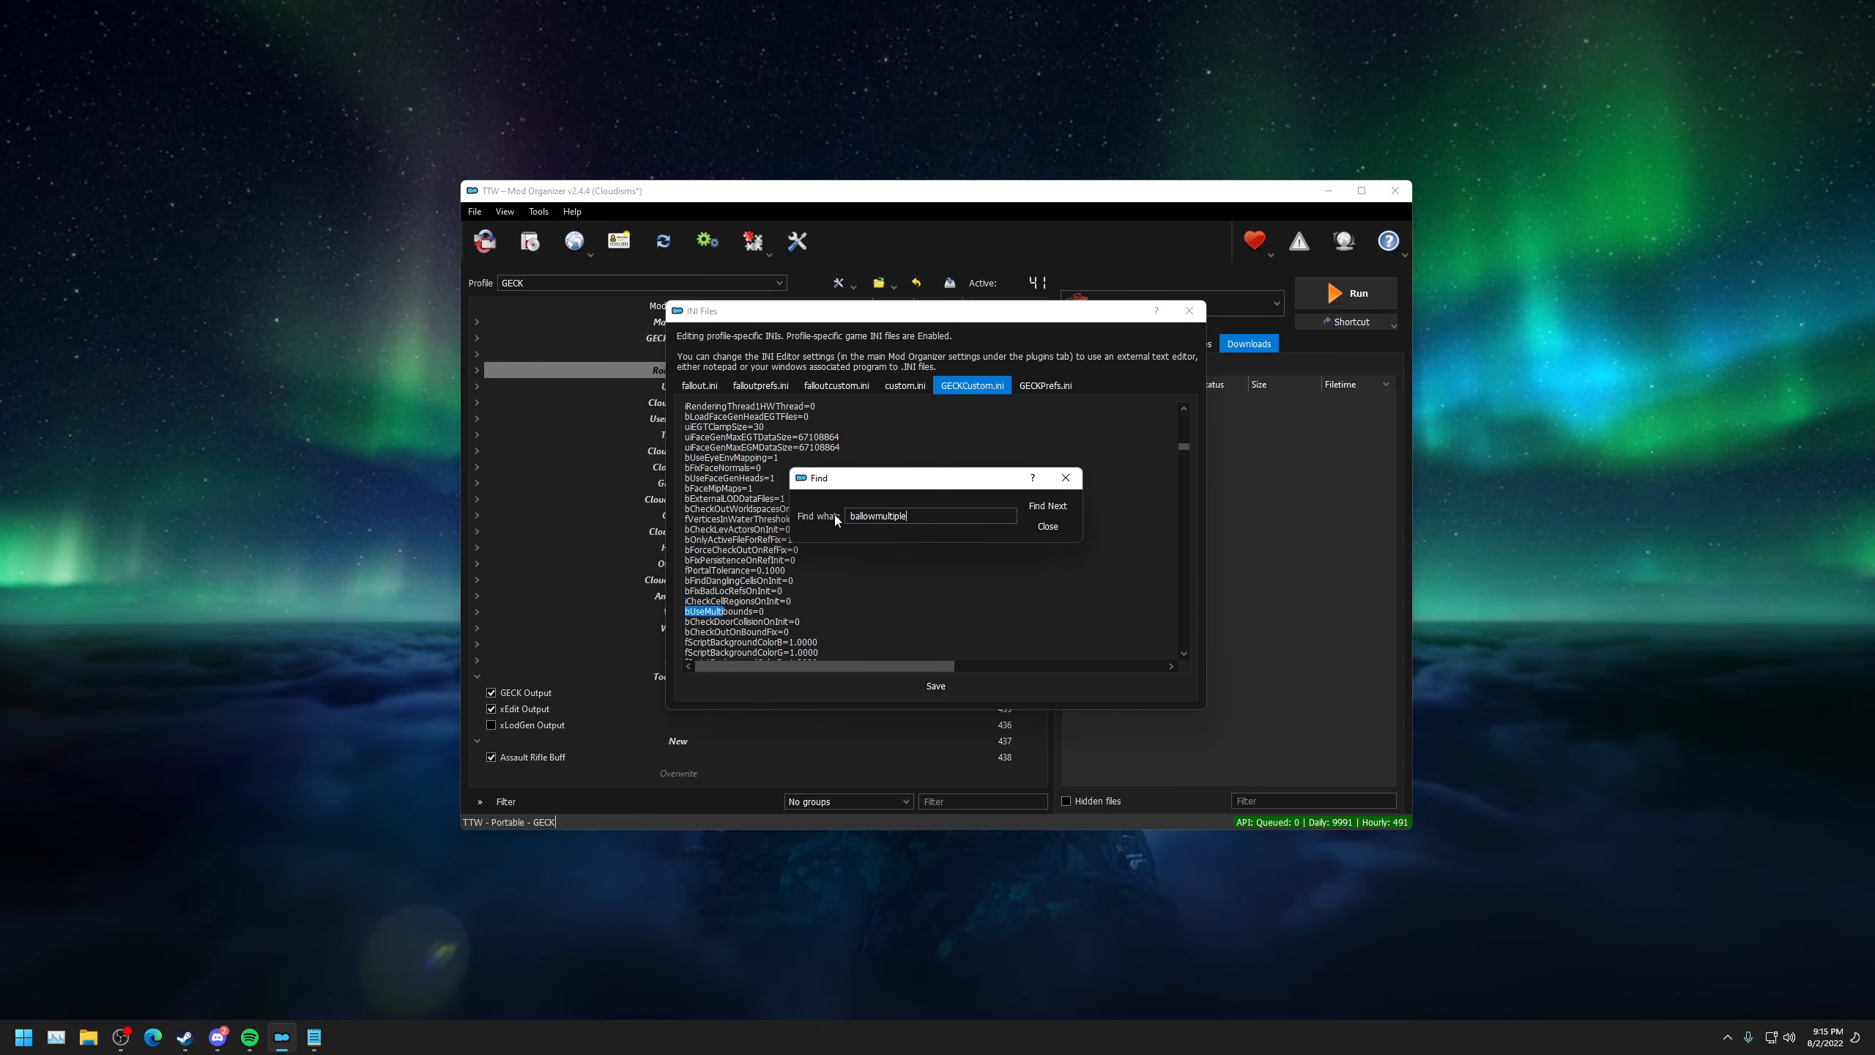
{"action": "key", "text": "Return"}
{"action": "key", "text": "Return"}
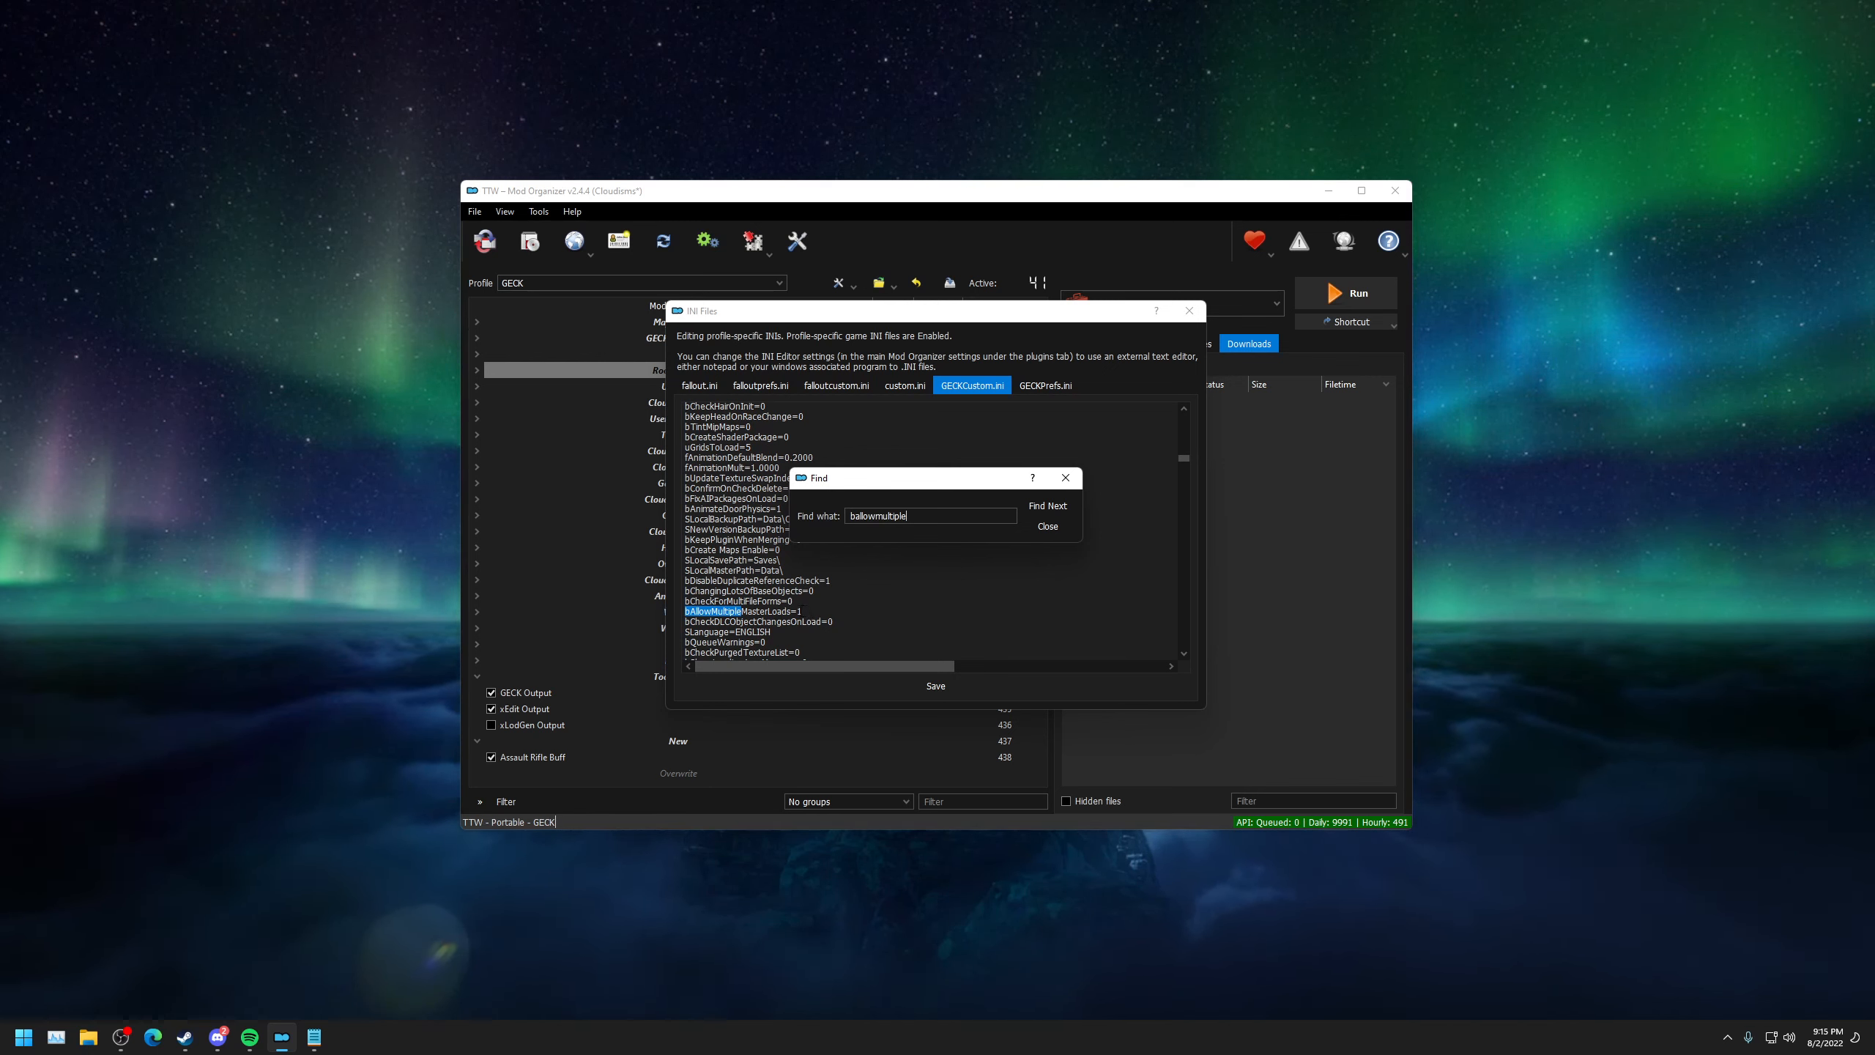
{"action": "left_click", "coordinate": [1053, 509]}
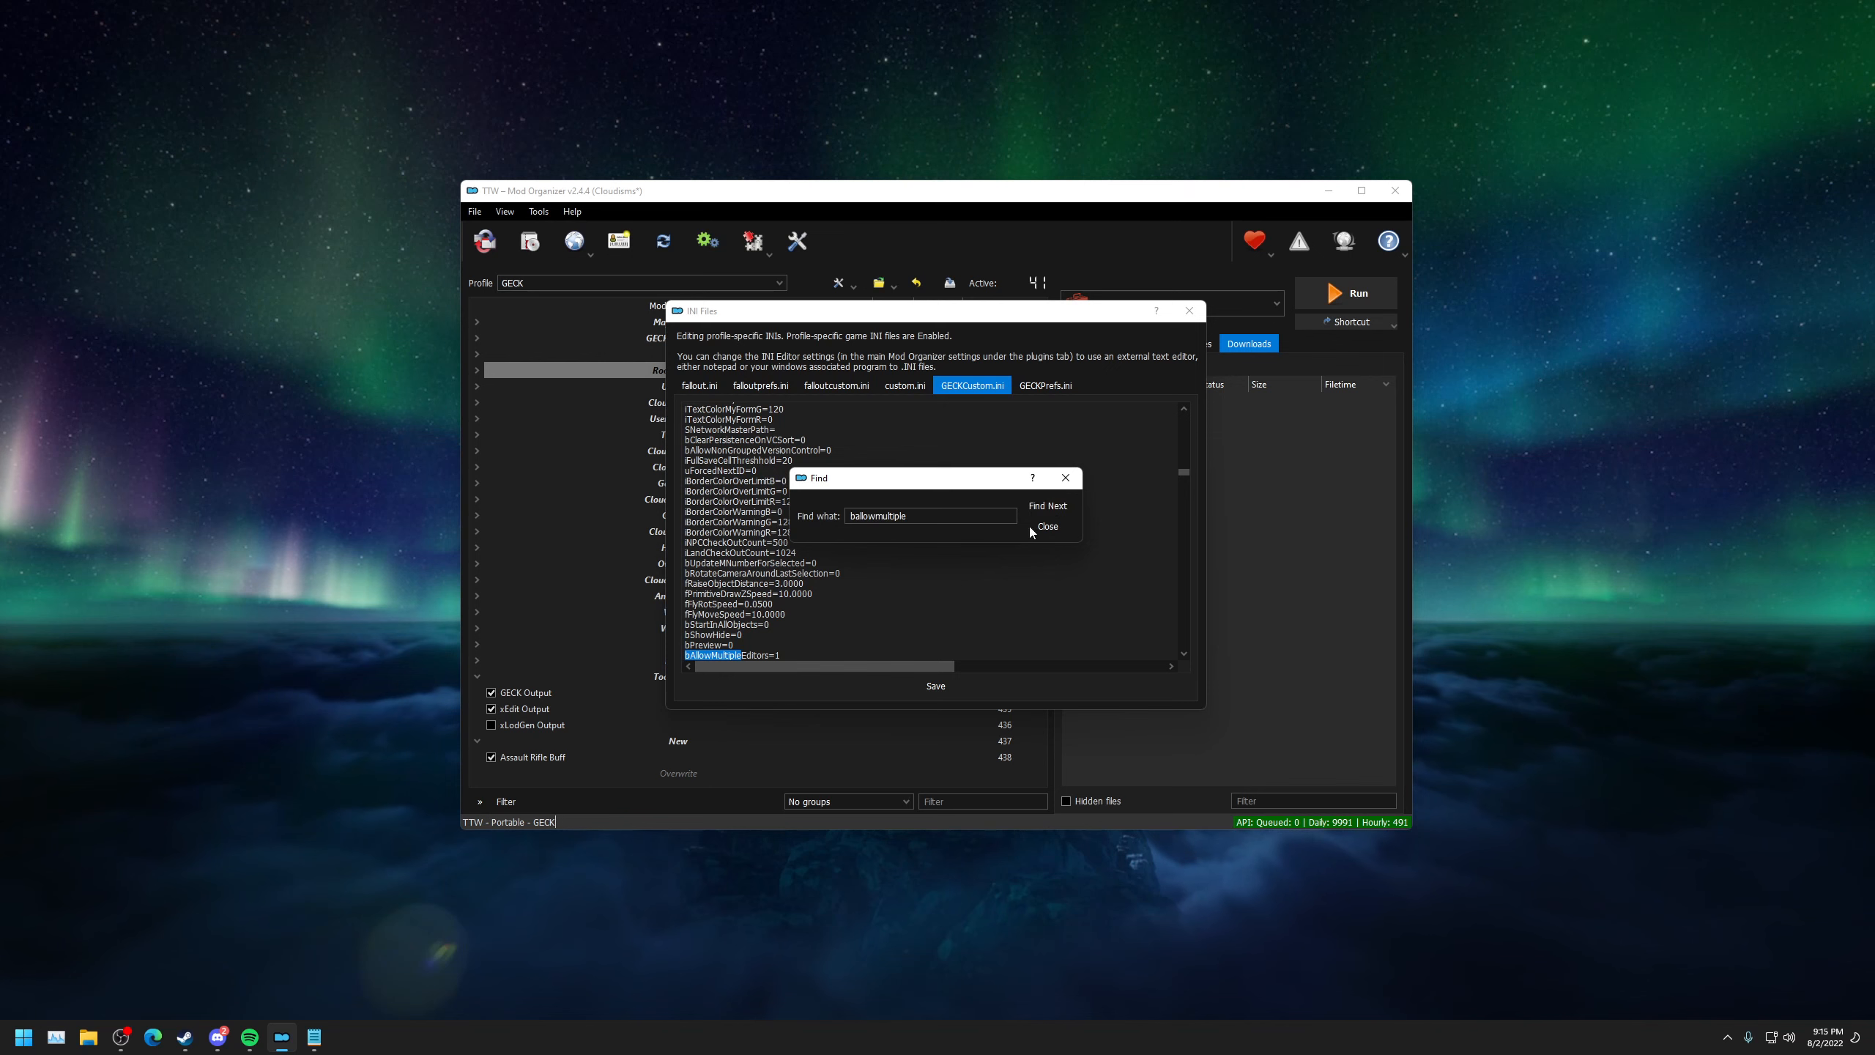
{"action": "left_click", "coordinate": [1048, 510]}
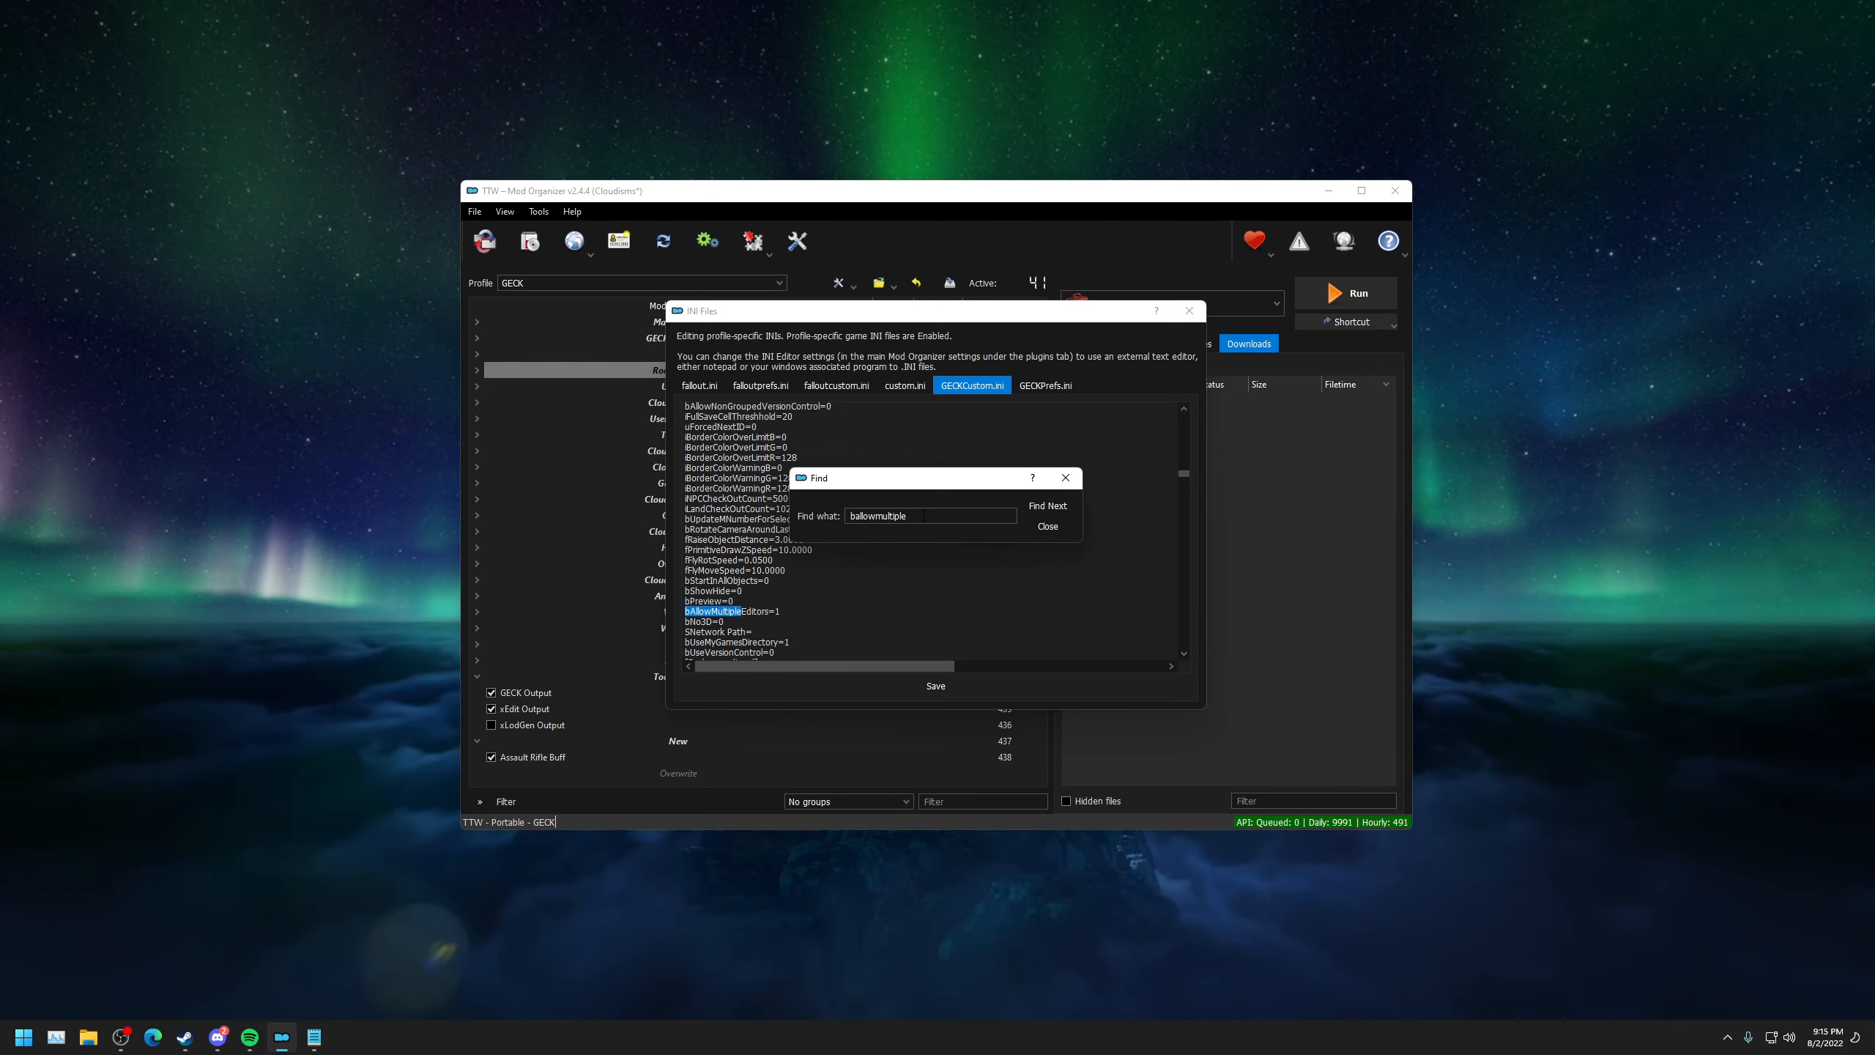
Search GECKCustom.ini for "localization", review the extended topic length and extended text settings, and close the INI Editor.
{"action": "key", "text": "BackSpace"}
{"action": "type", "text": "local"}
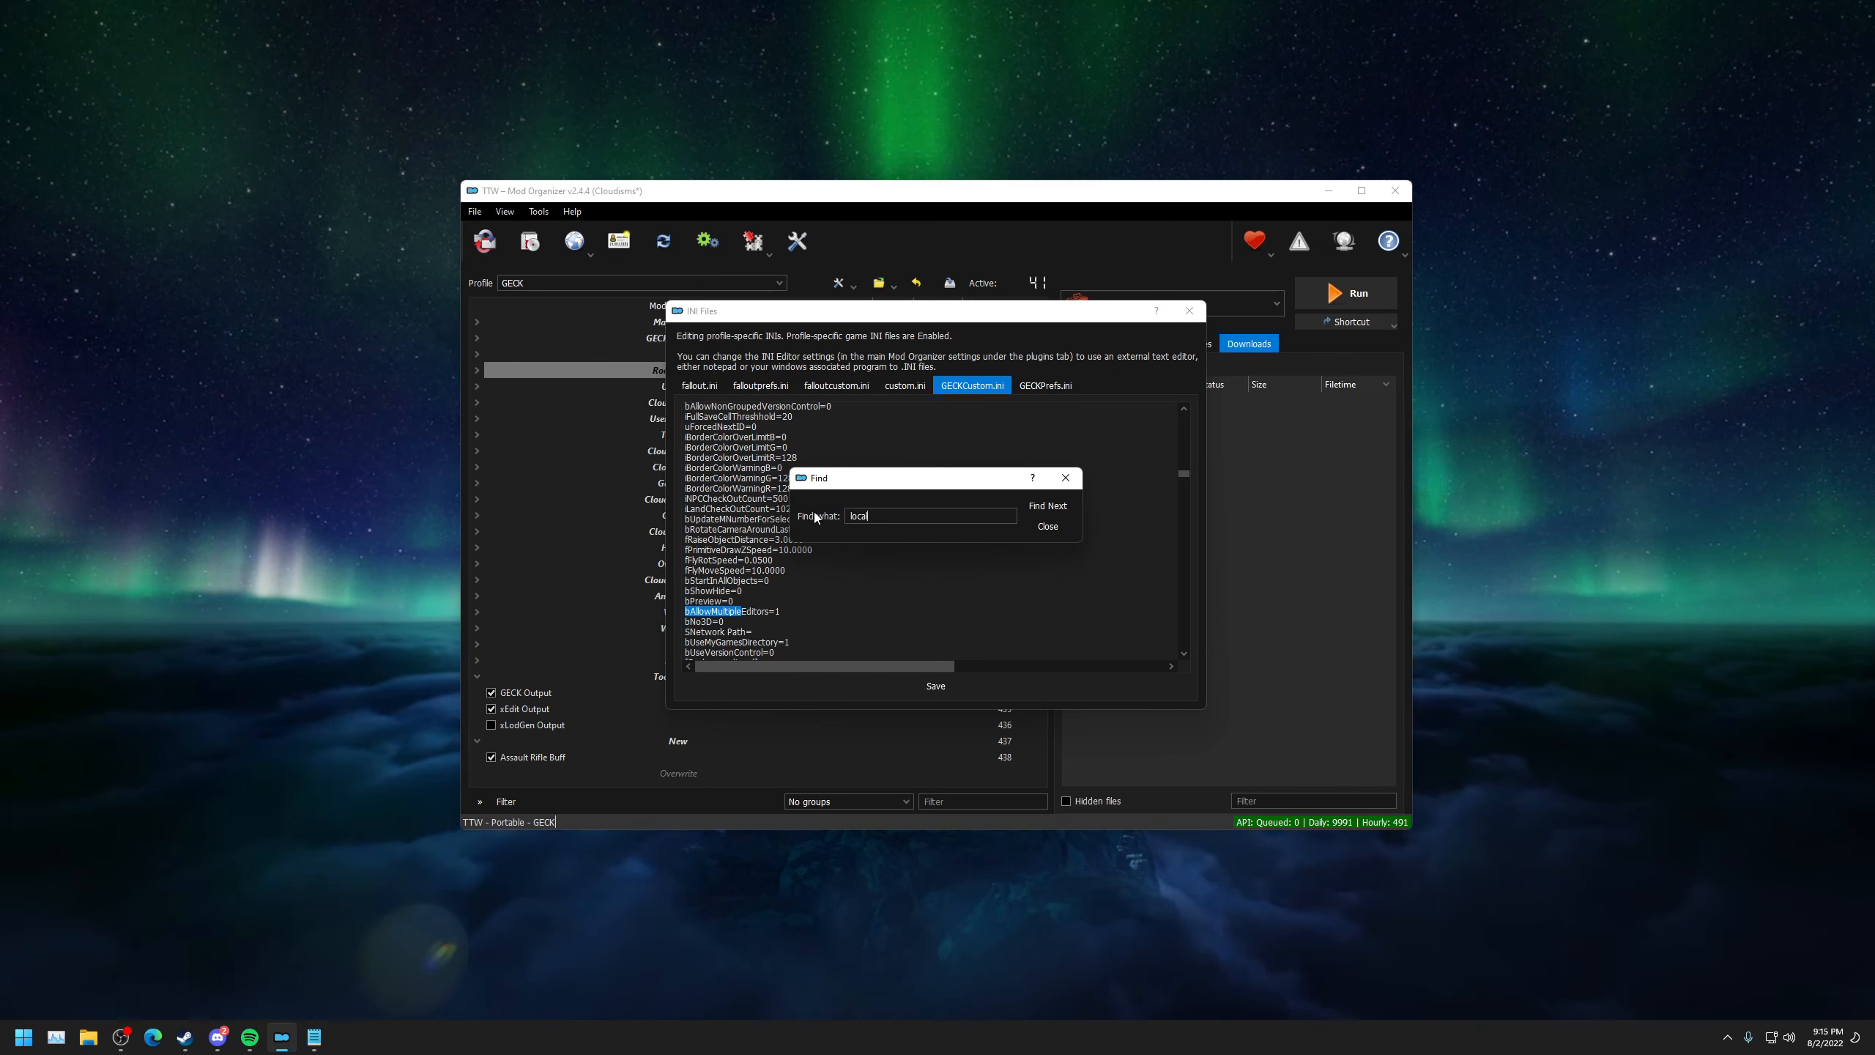
{"action": "type", "text": "ization"}
{"action": "key", "text": "Return"}
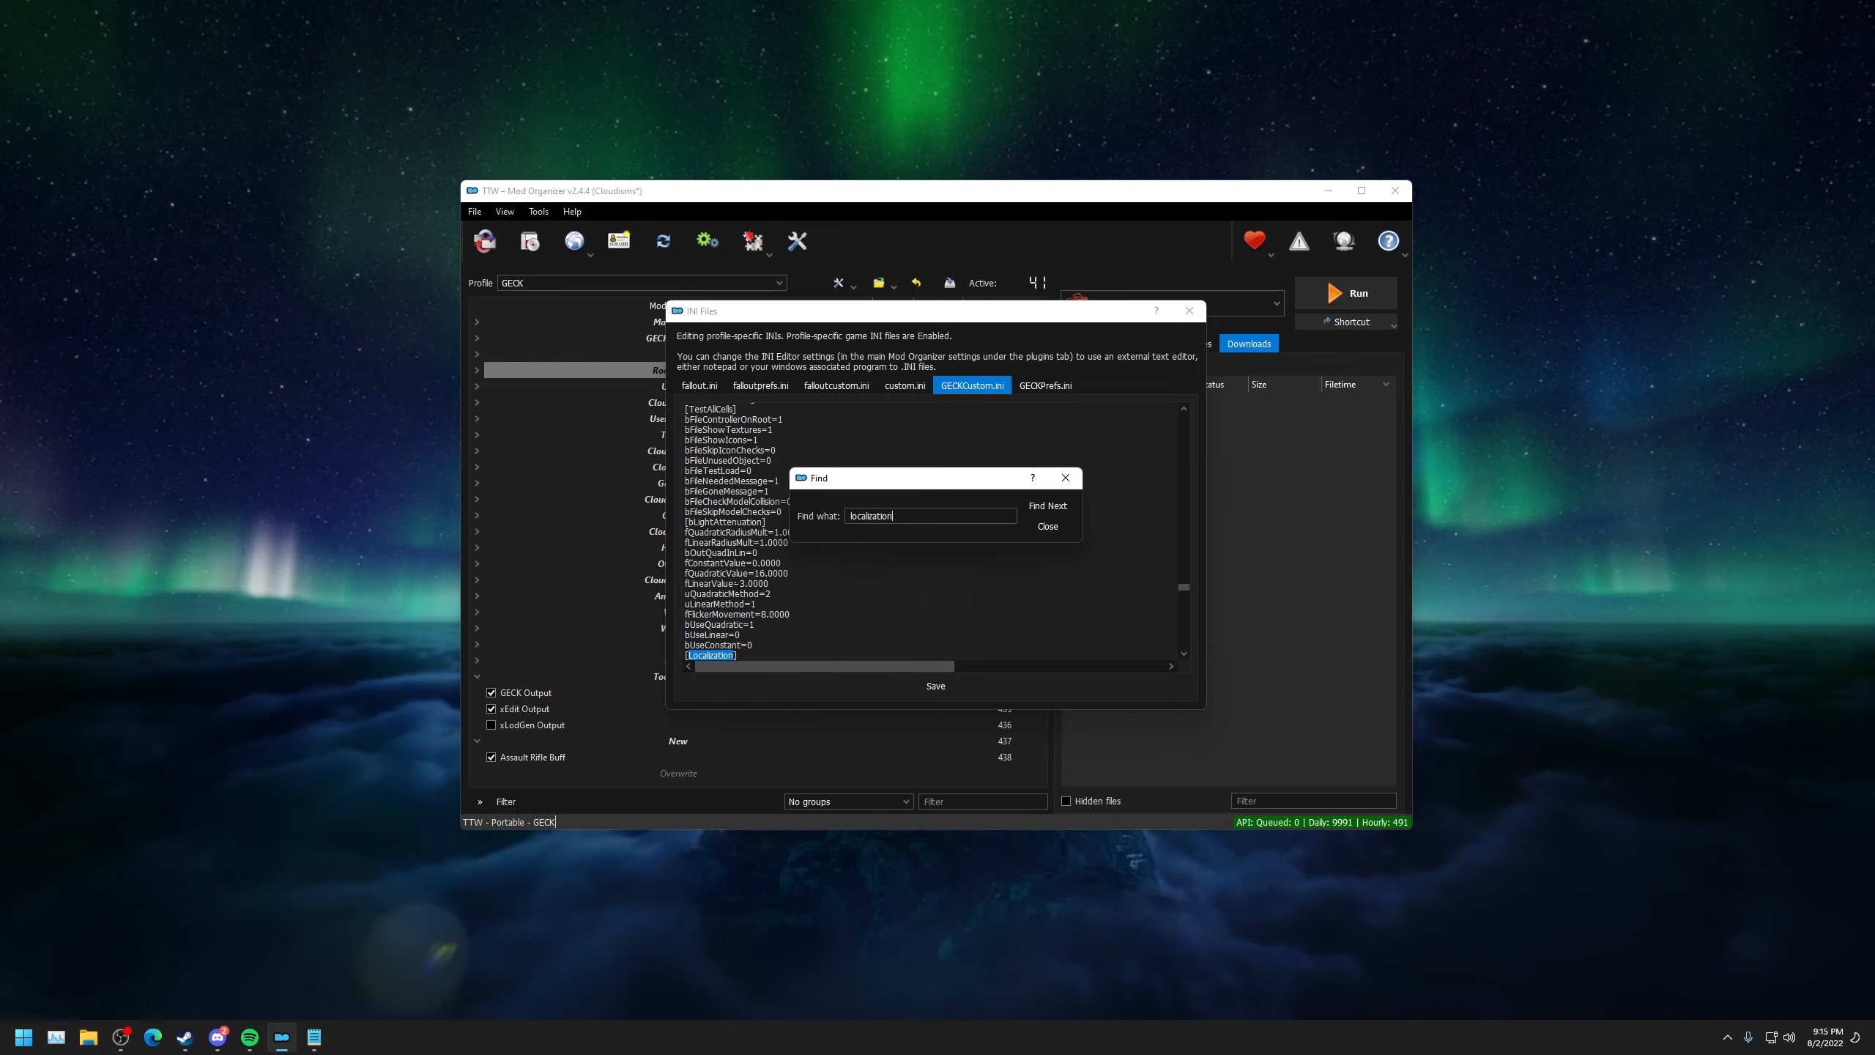
{"action": "scroll", "coordinate": [800, 617], "scroll_direction": "down", "scroll_amount": 3}
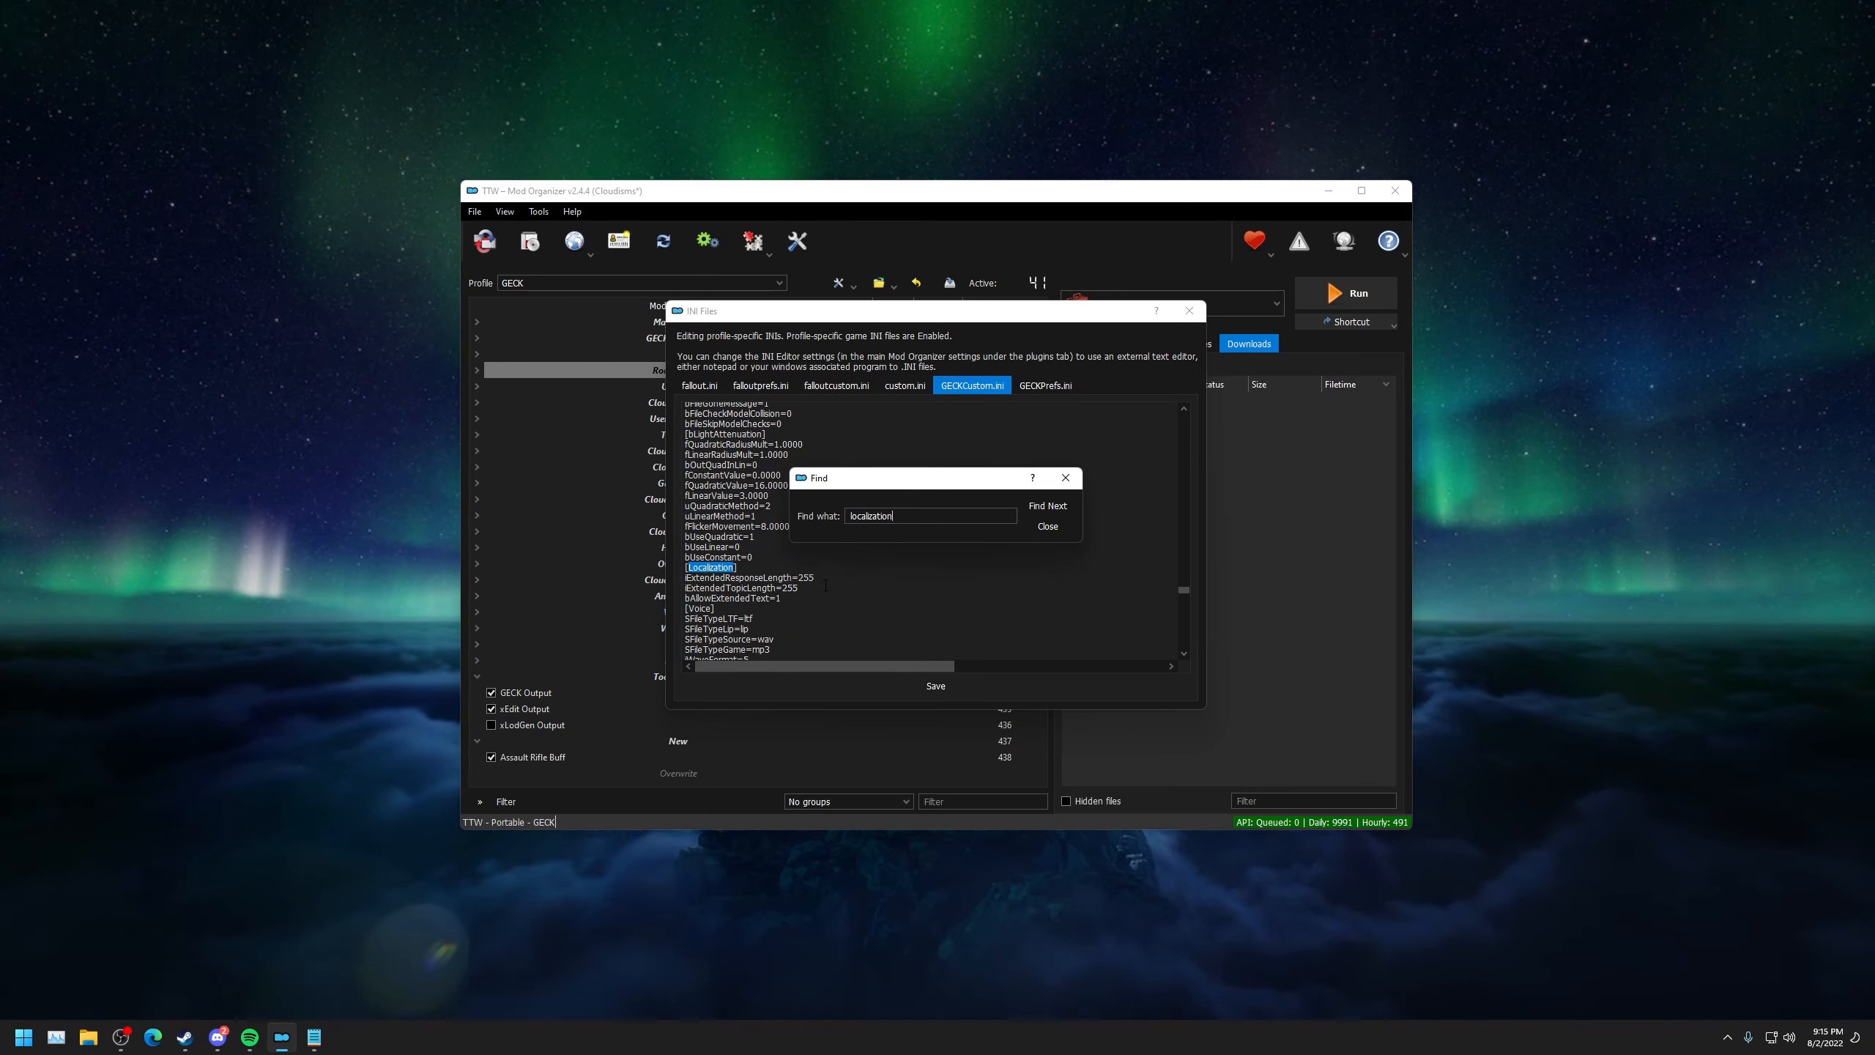
{"action": "left_click_drag", "start_coordinate": [826, 588], "coordinate": [685, 588]}
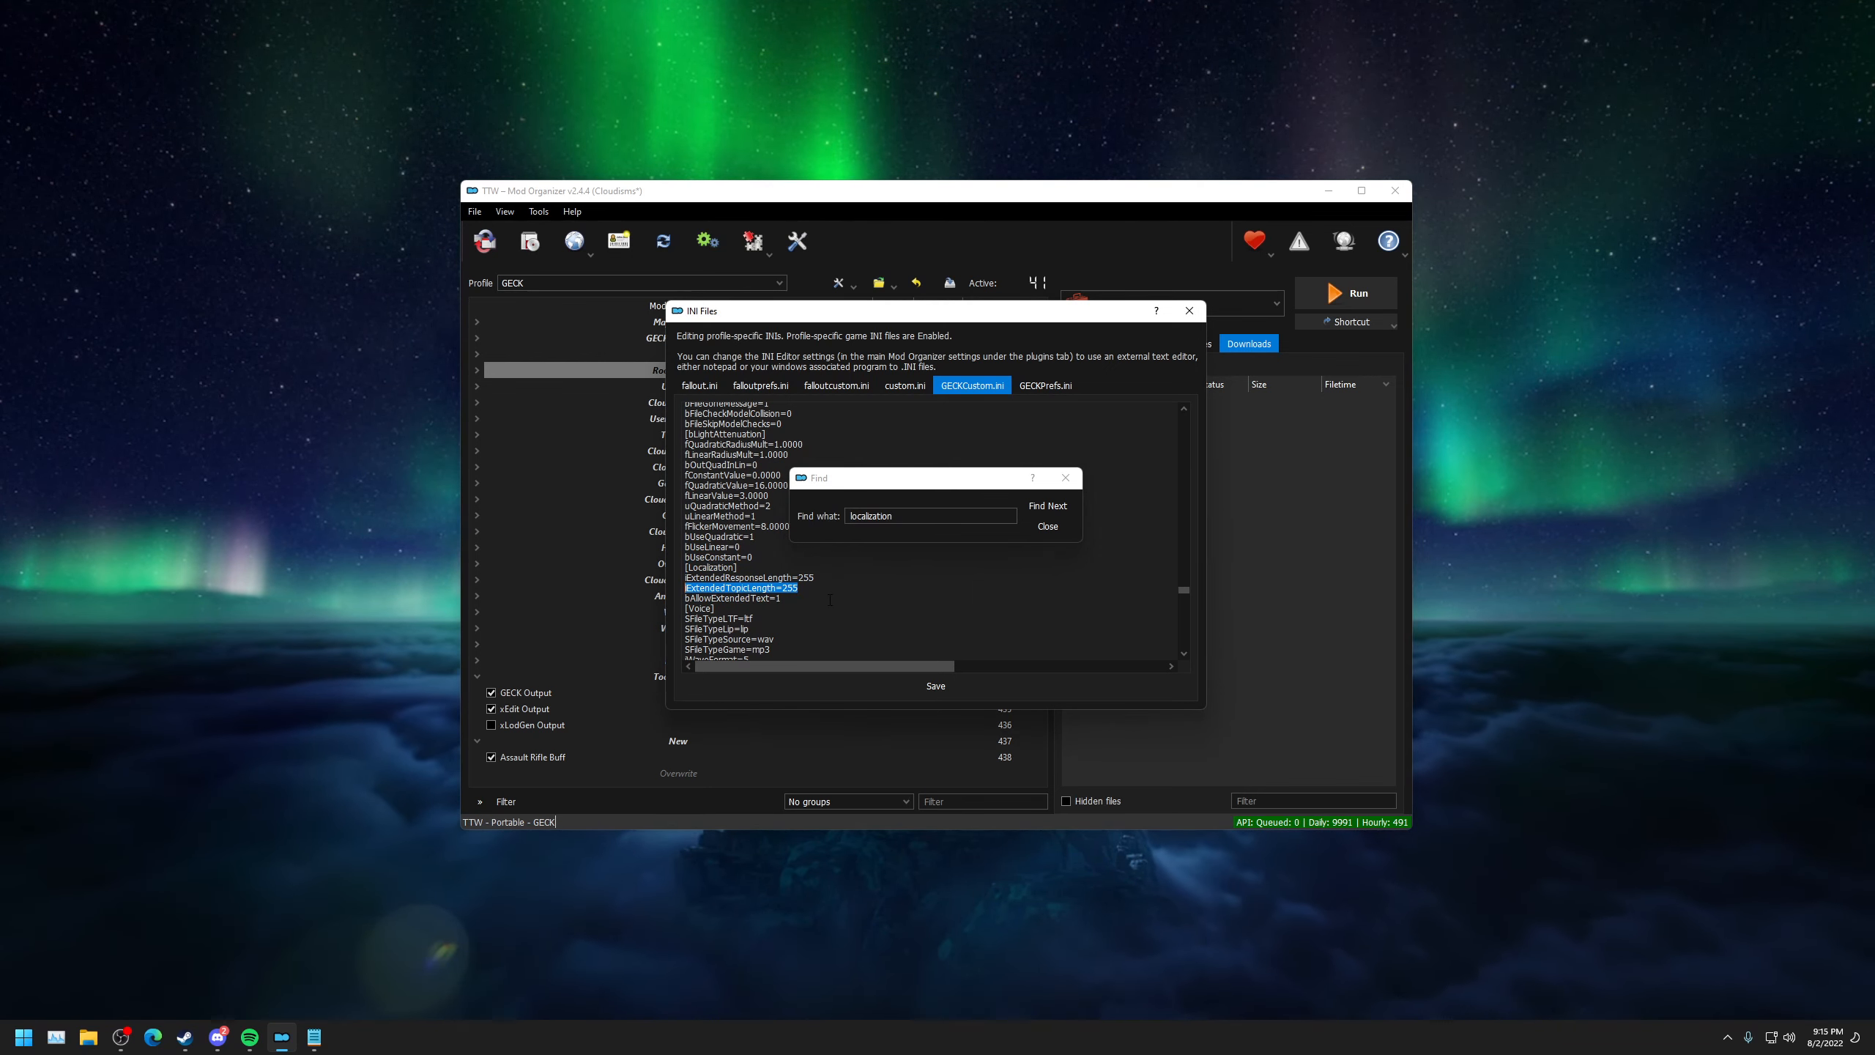
{"action": "left_click_drag", "start_coordinate": [830, 598], "coordinate": [685, 599]}
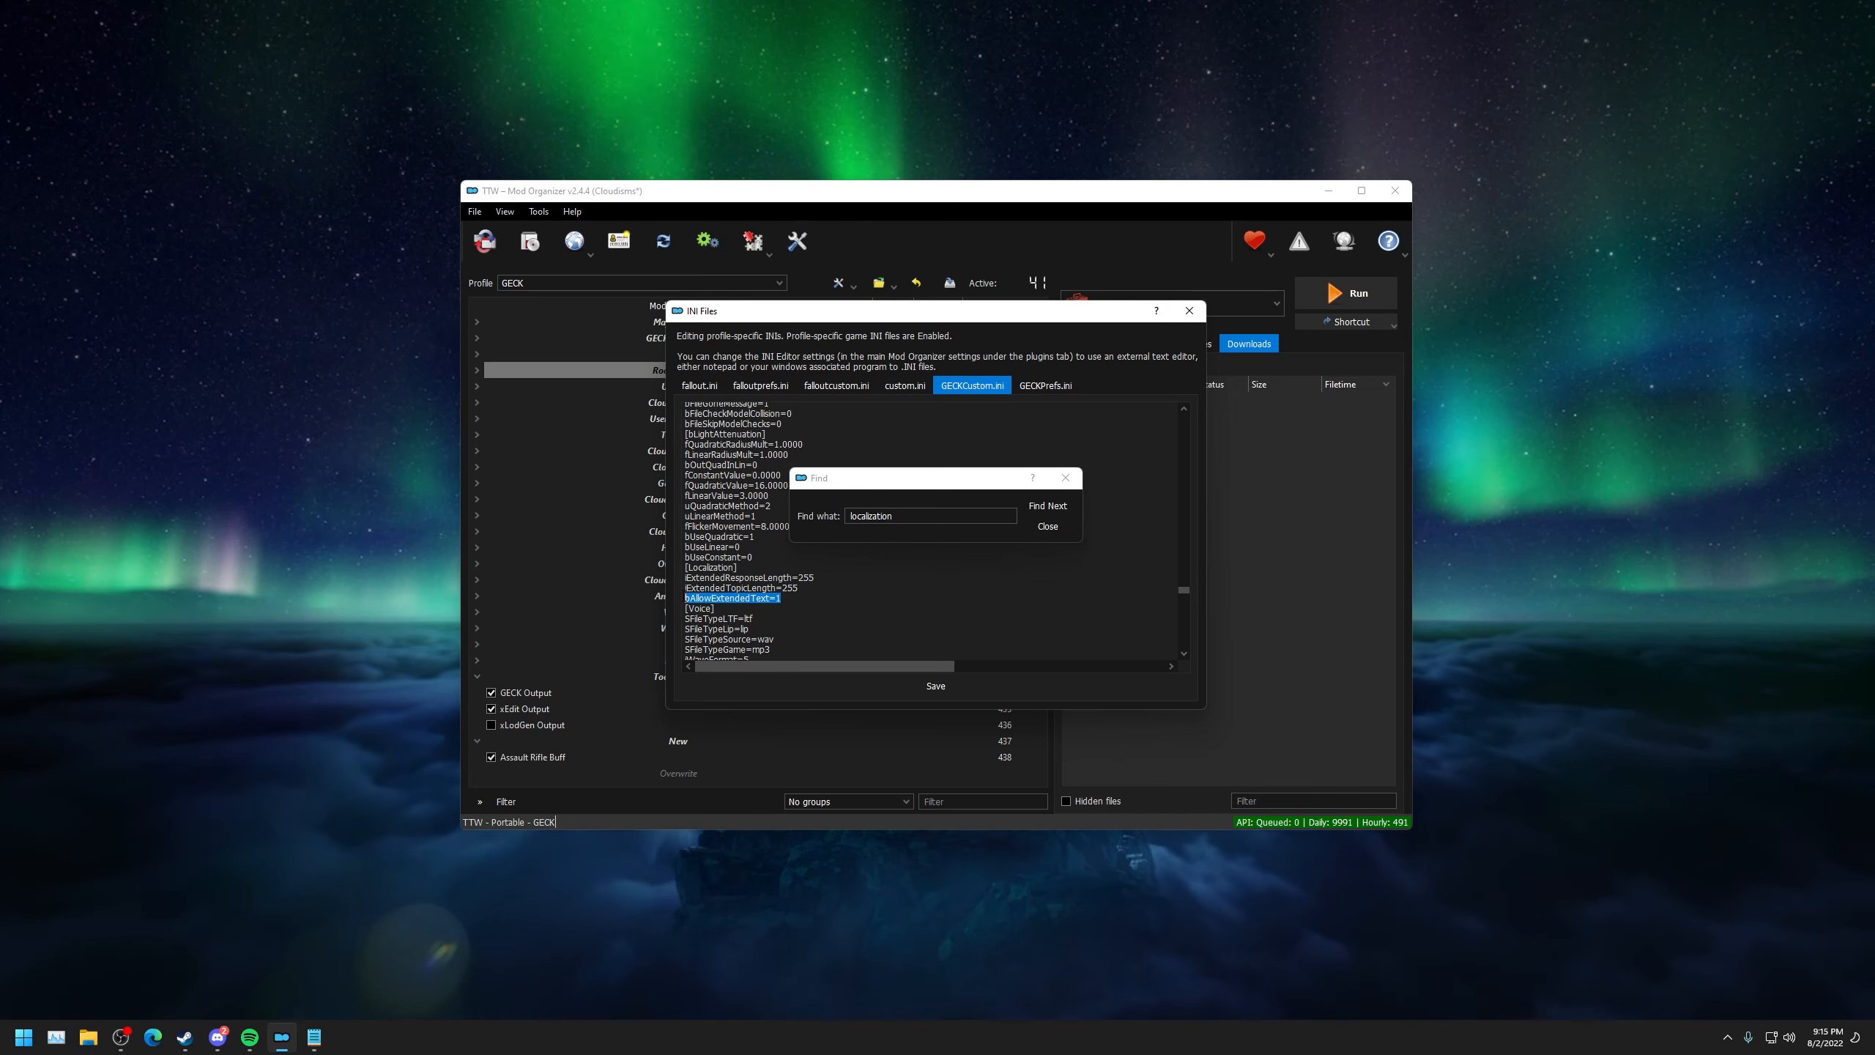
{"action": "left_click", "coordinate": [843, 610]}
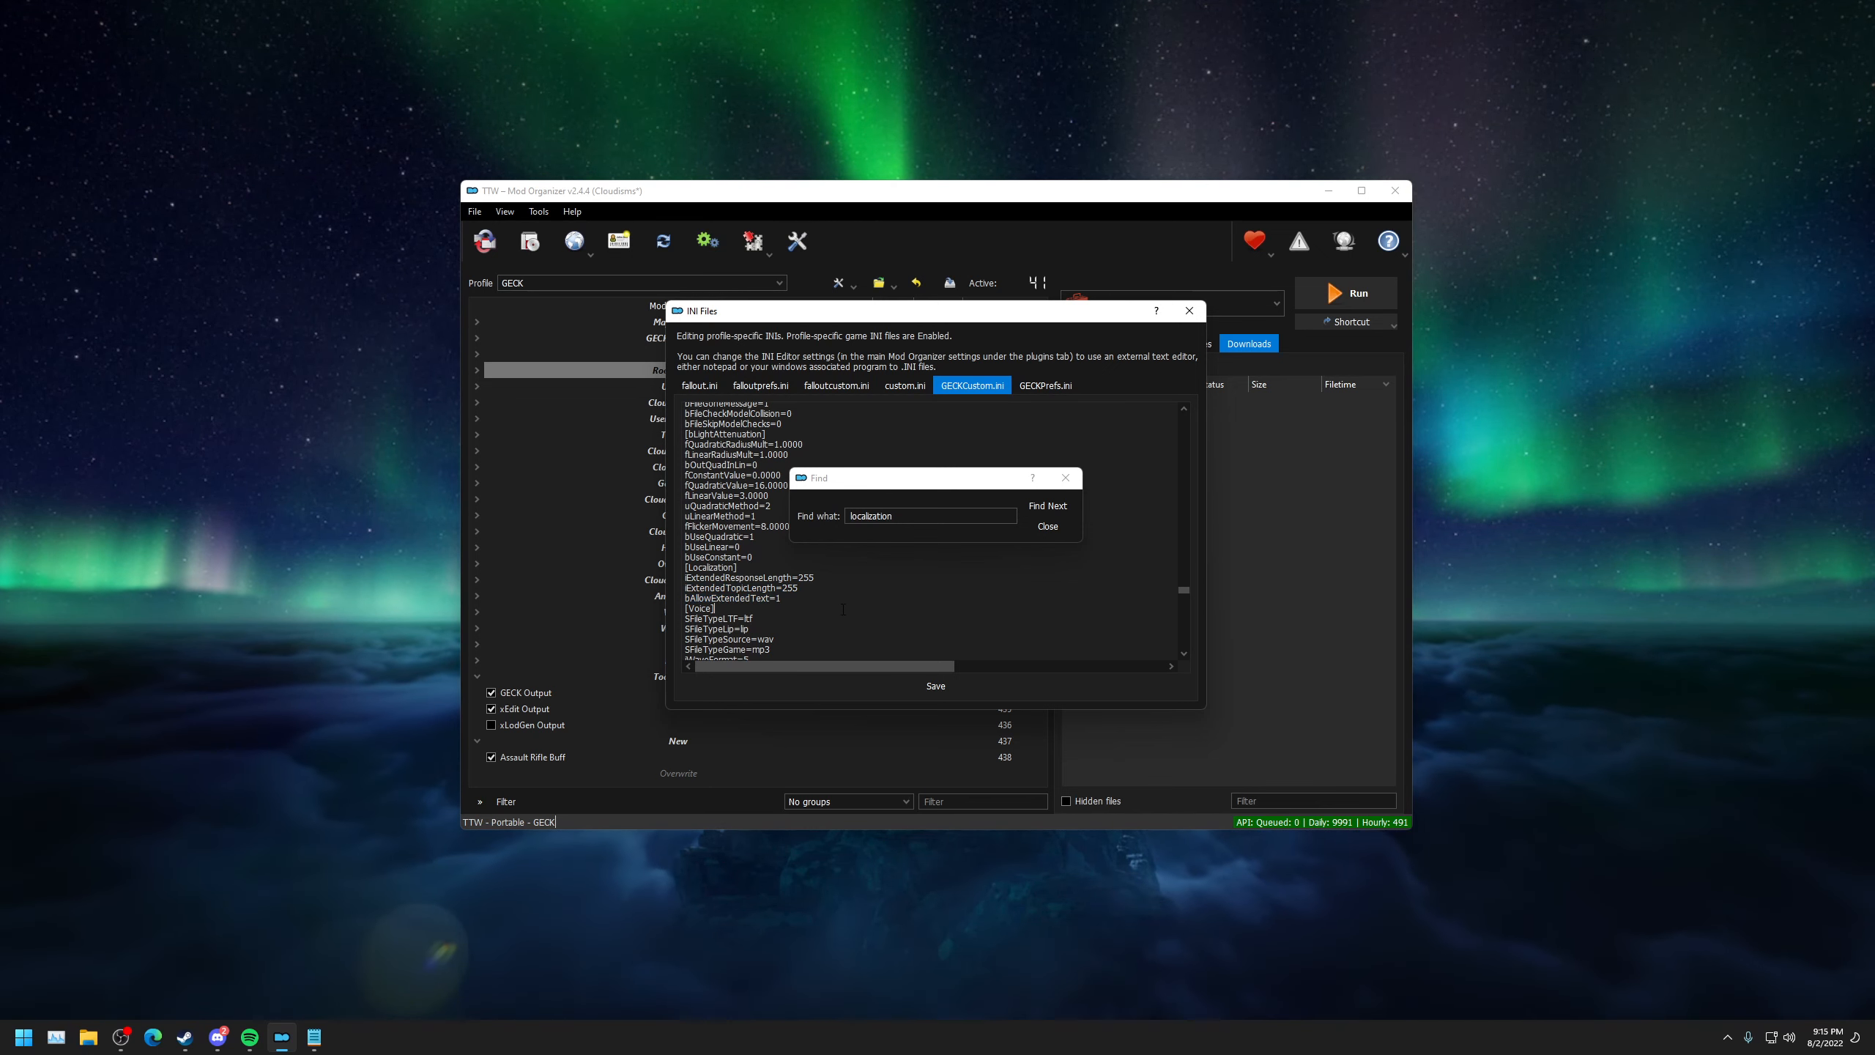
{"action": "left_click", "coordinate": [1065, 478]}
{"action": "scroll", "coordinate": [940, 537], "scroll_direction": "down", "scroll_amount": 1}
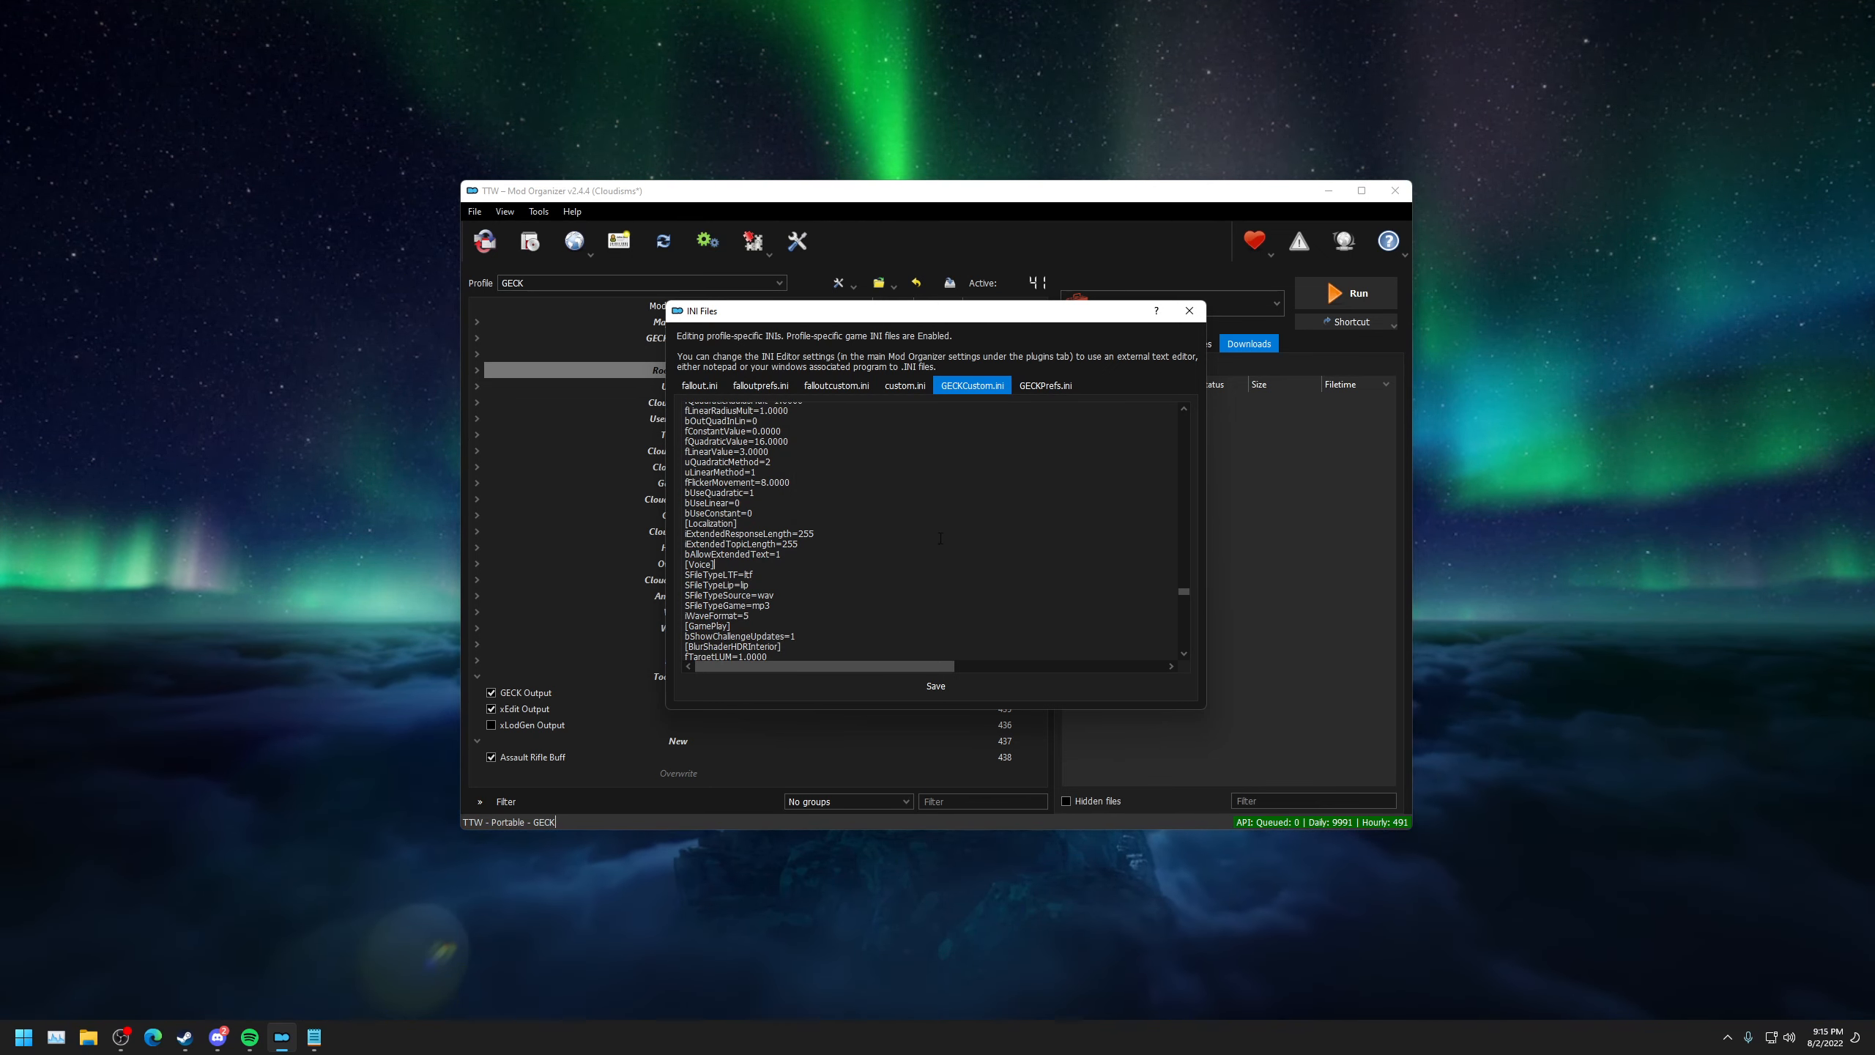
{"action": "left_click", "coordinate": [1190, 311]}
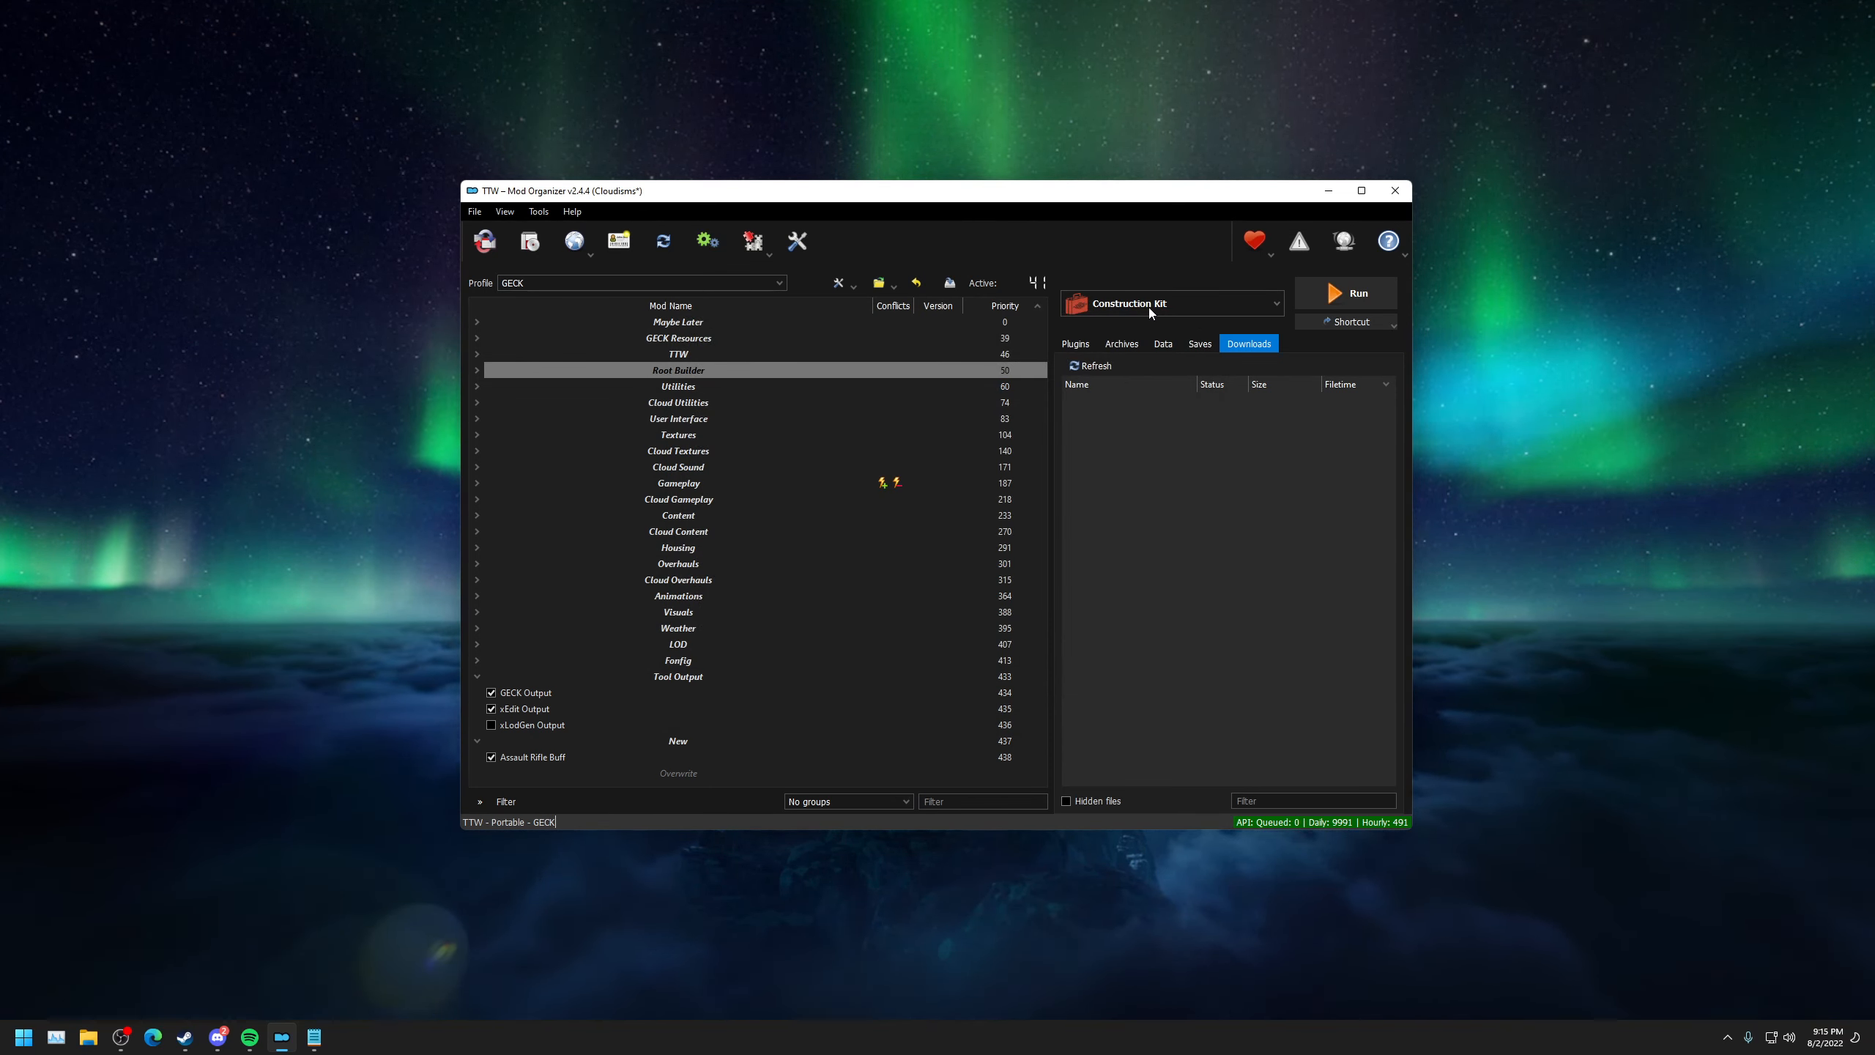
Launch the Construction Kit through Mod Organizer, select Assault Rifle Buff.esp for loading and set it as the active file.
{"action": "left_click", "coordinate": [1368, 296]}
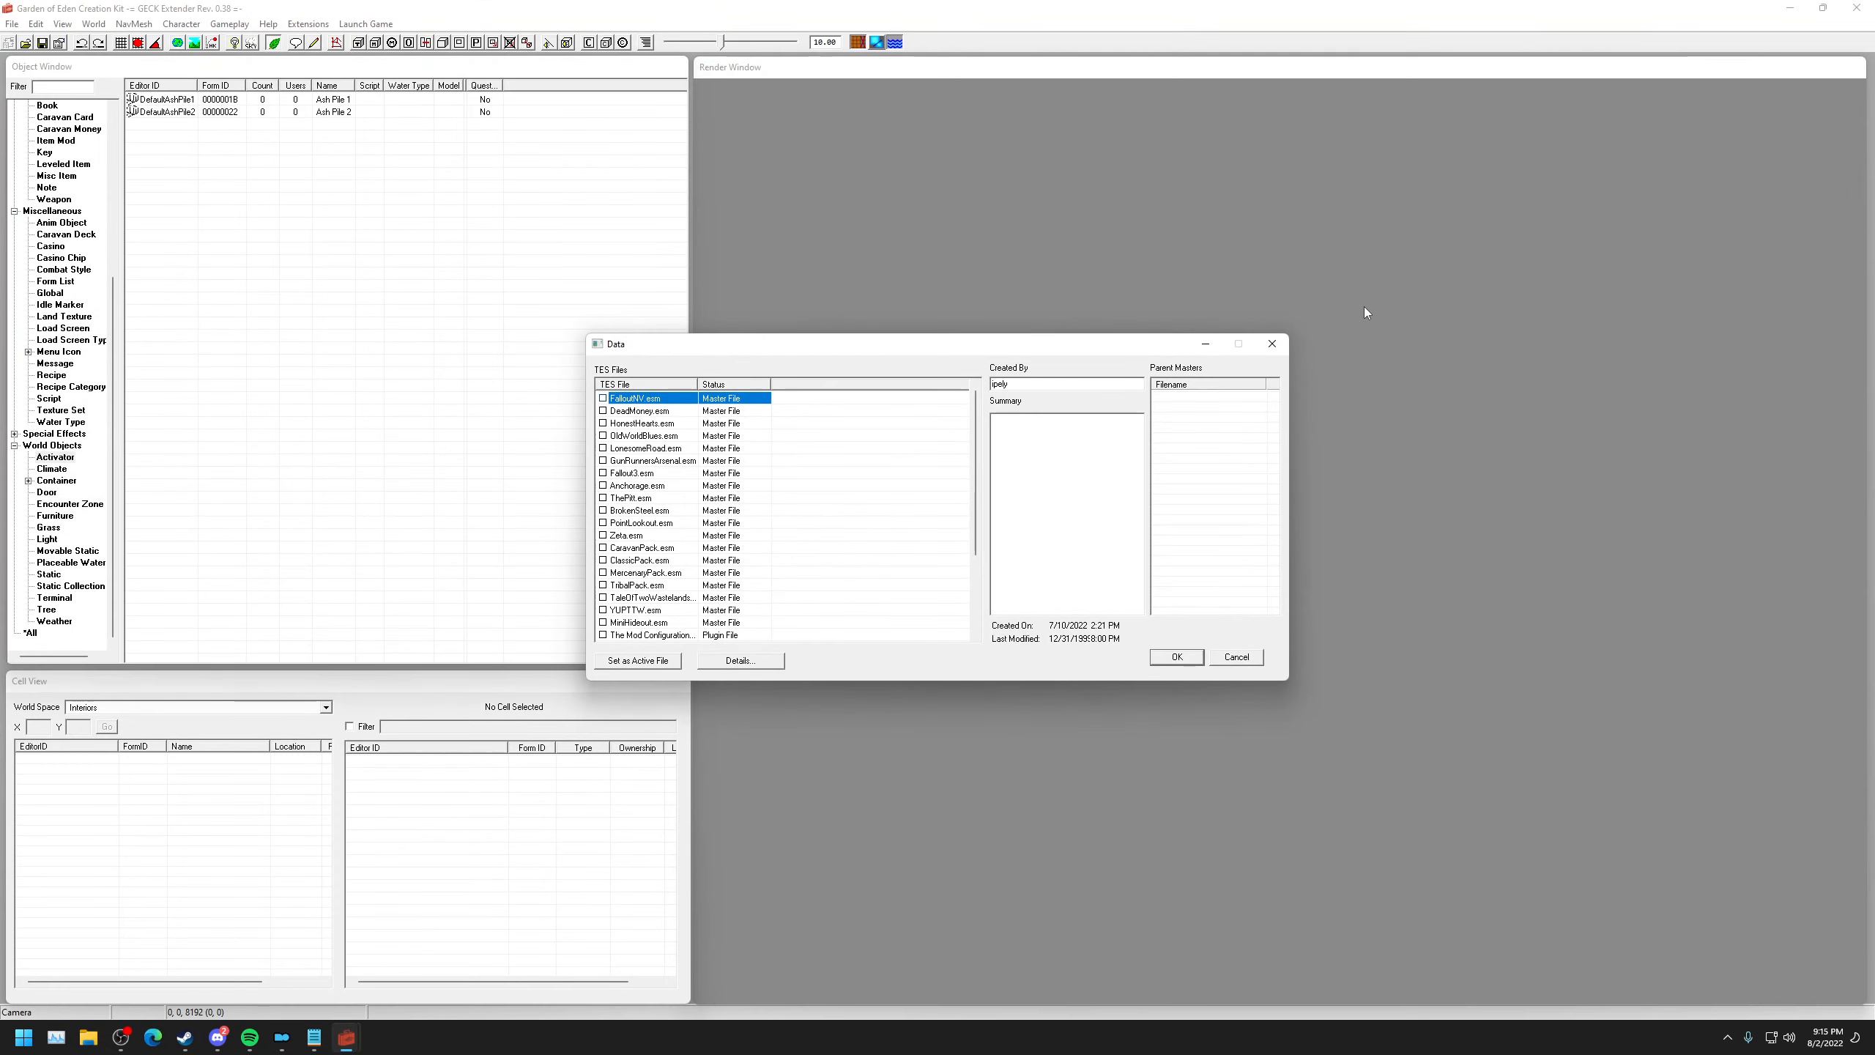
{"action": "scroll", "coordinate": [706, 548], "scroll_direction": "down", "scroll_amount": 3}
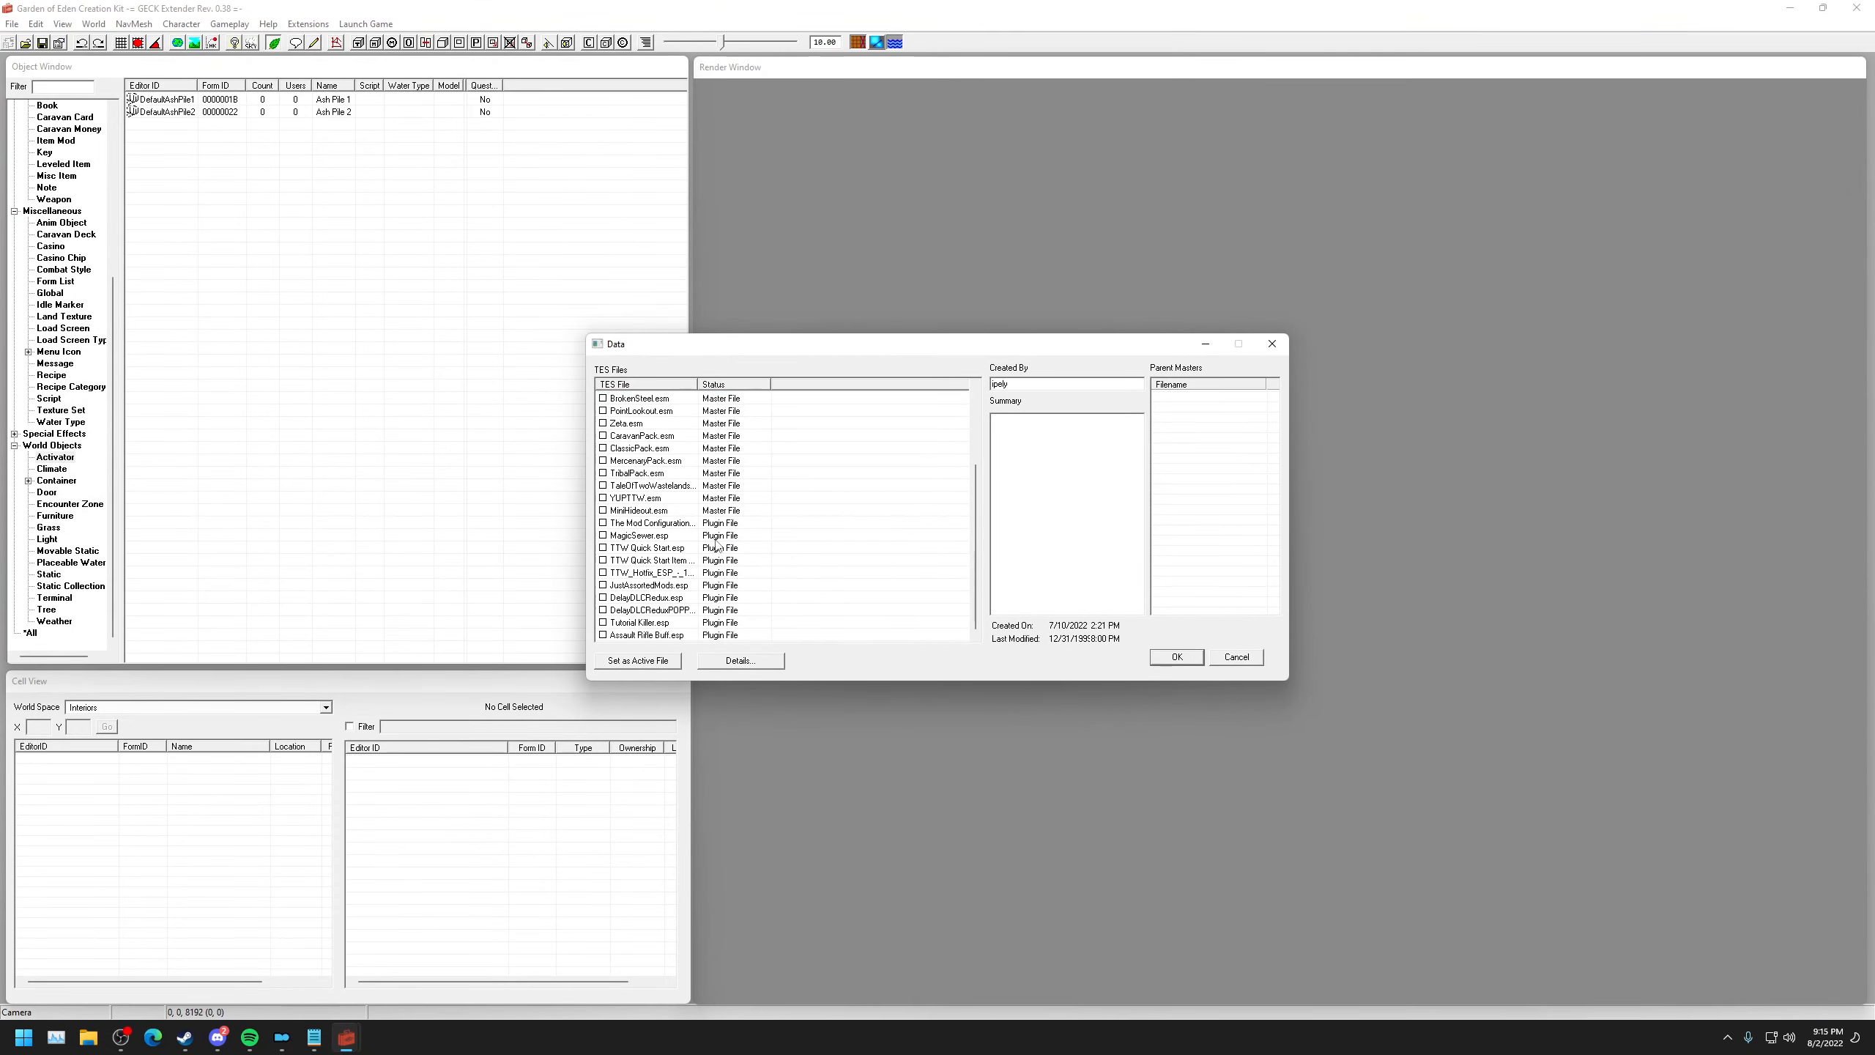
{"action": "double_click", "coordinate": [639, 635]}
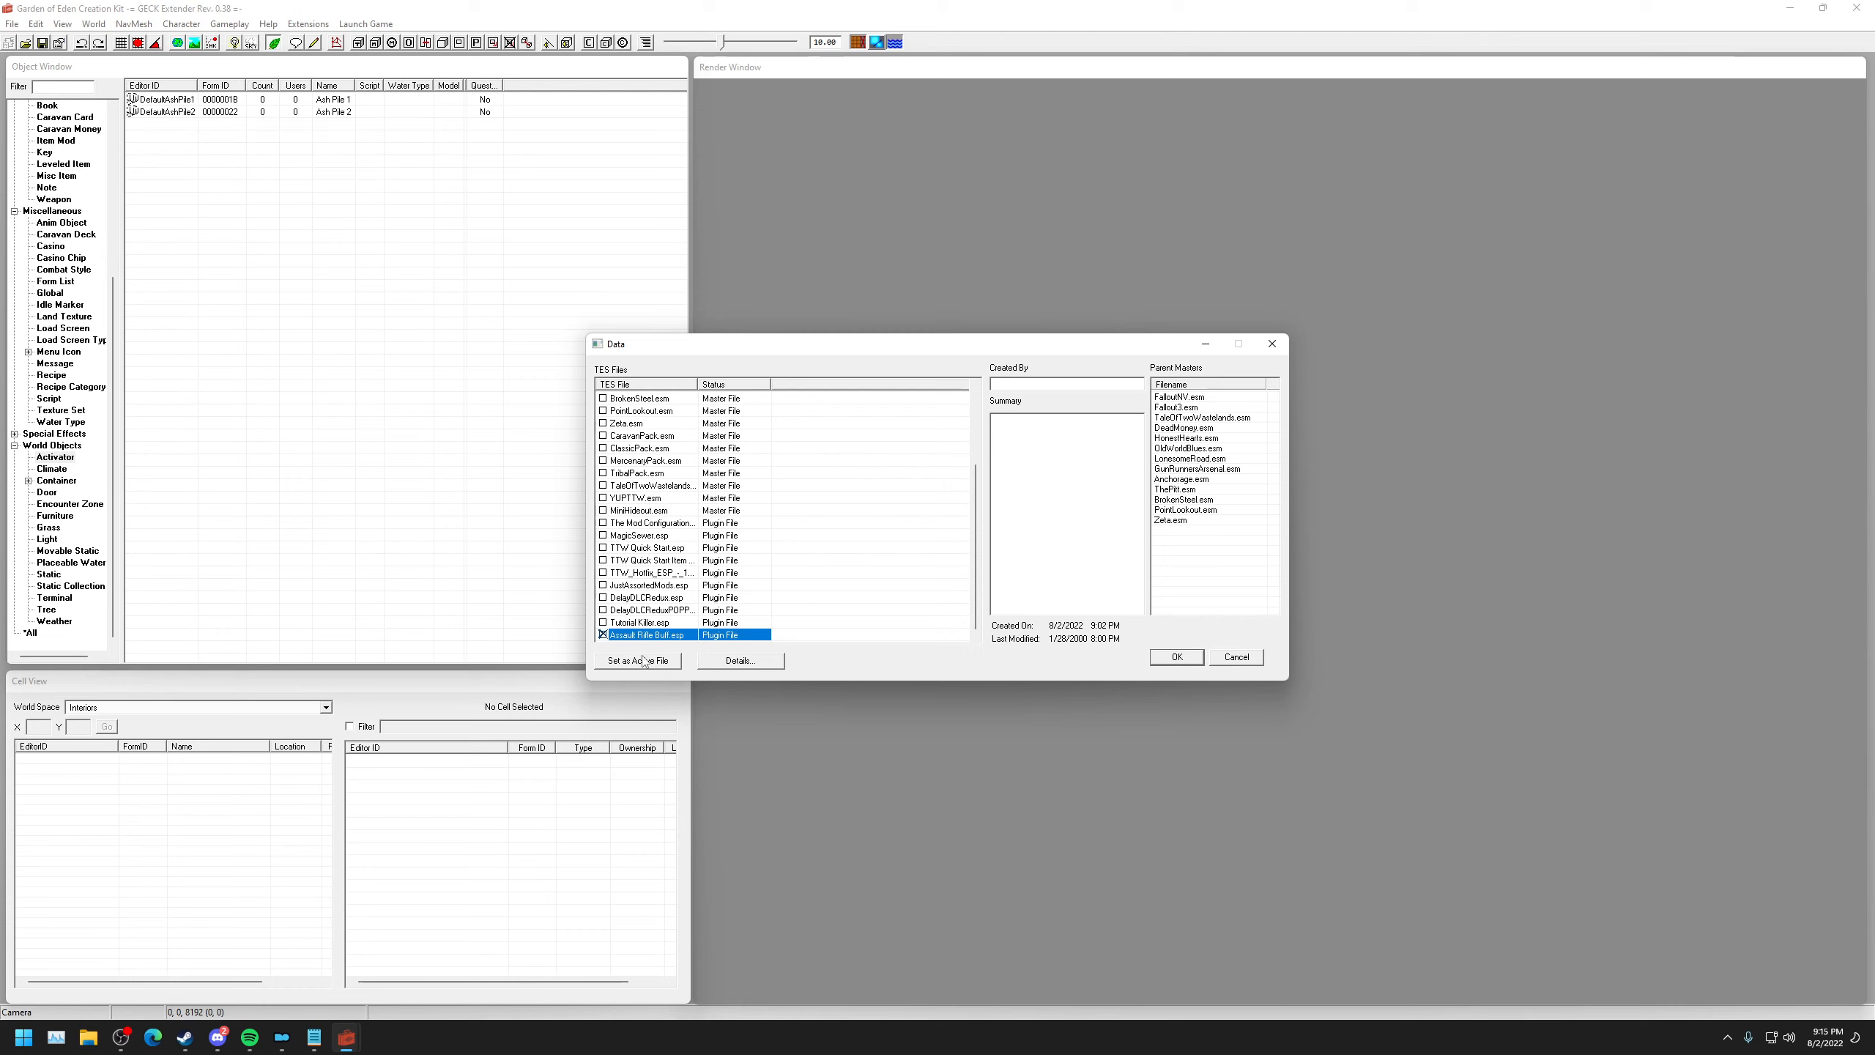
{"action": "left_click", "coordinate": [629, 662]}
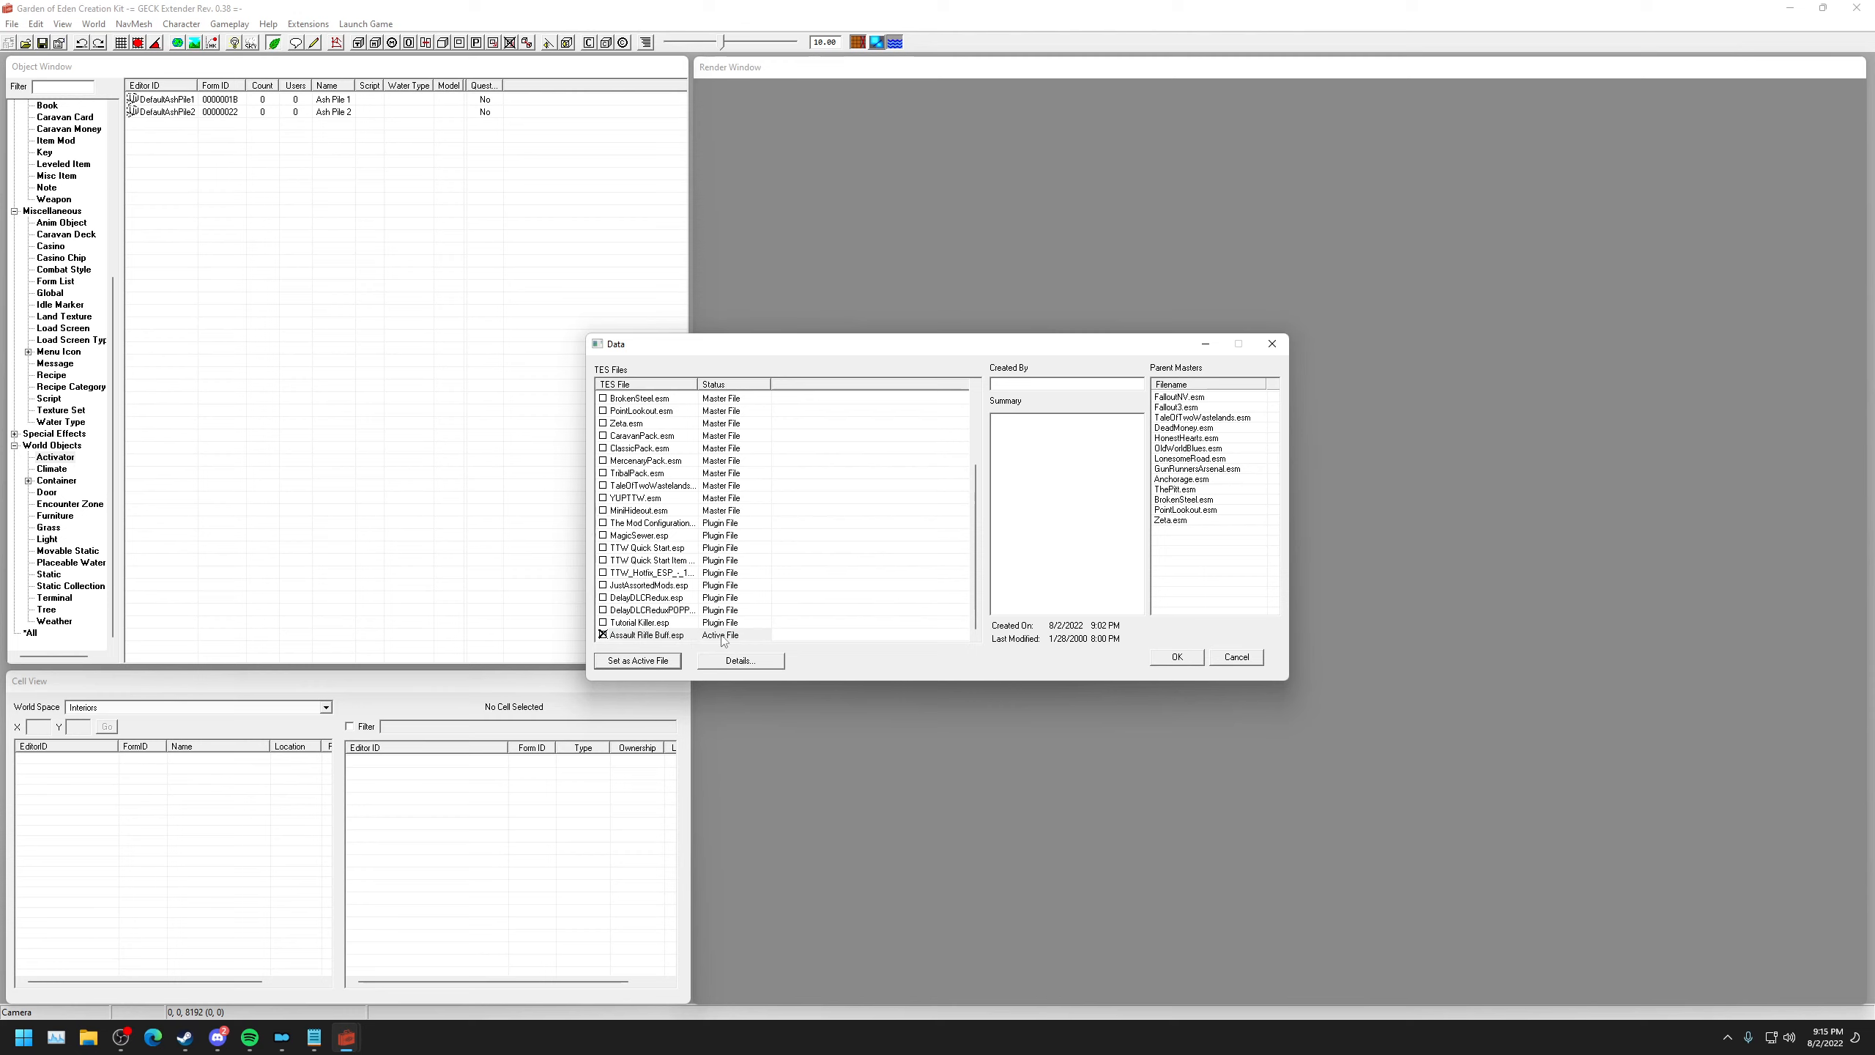
Select the master files FalloutNV.esm, DeadMoney.esm, HonestHearts.esm and OldWorldBlues.esm for loading alongside the active plugin.
{"action": "scroll", "coordinate": [895, 437], "scroll_direction": "up", "scroll_amount": 3}
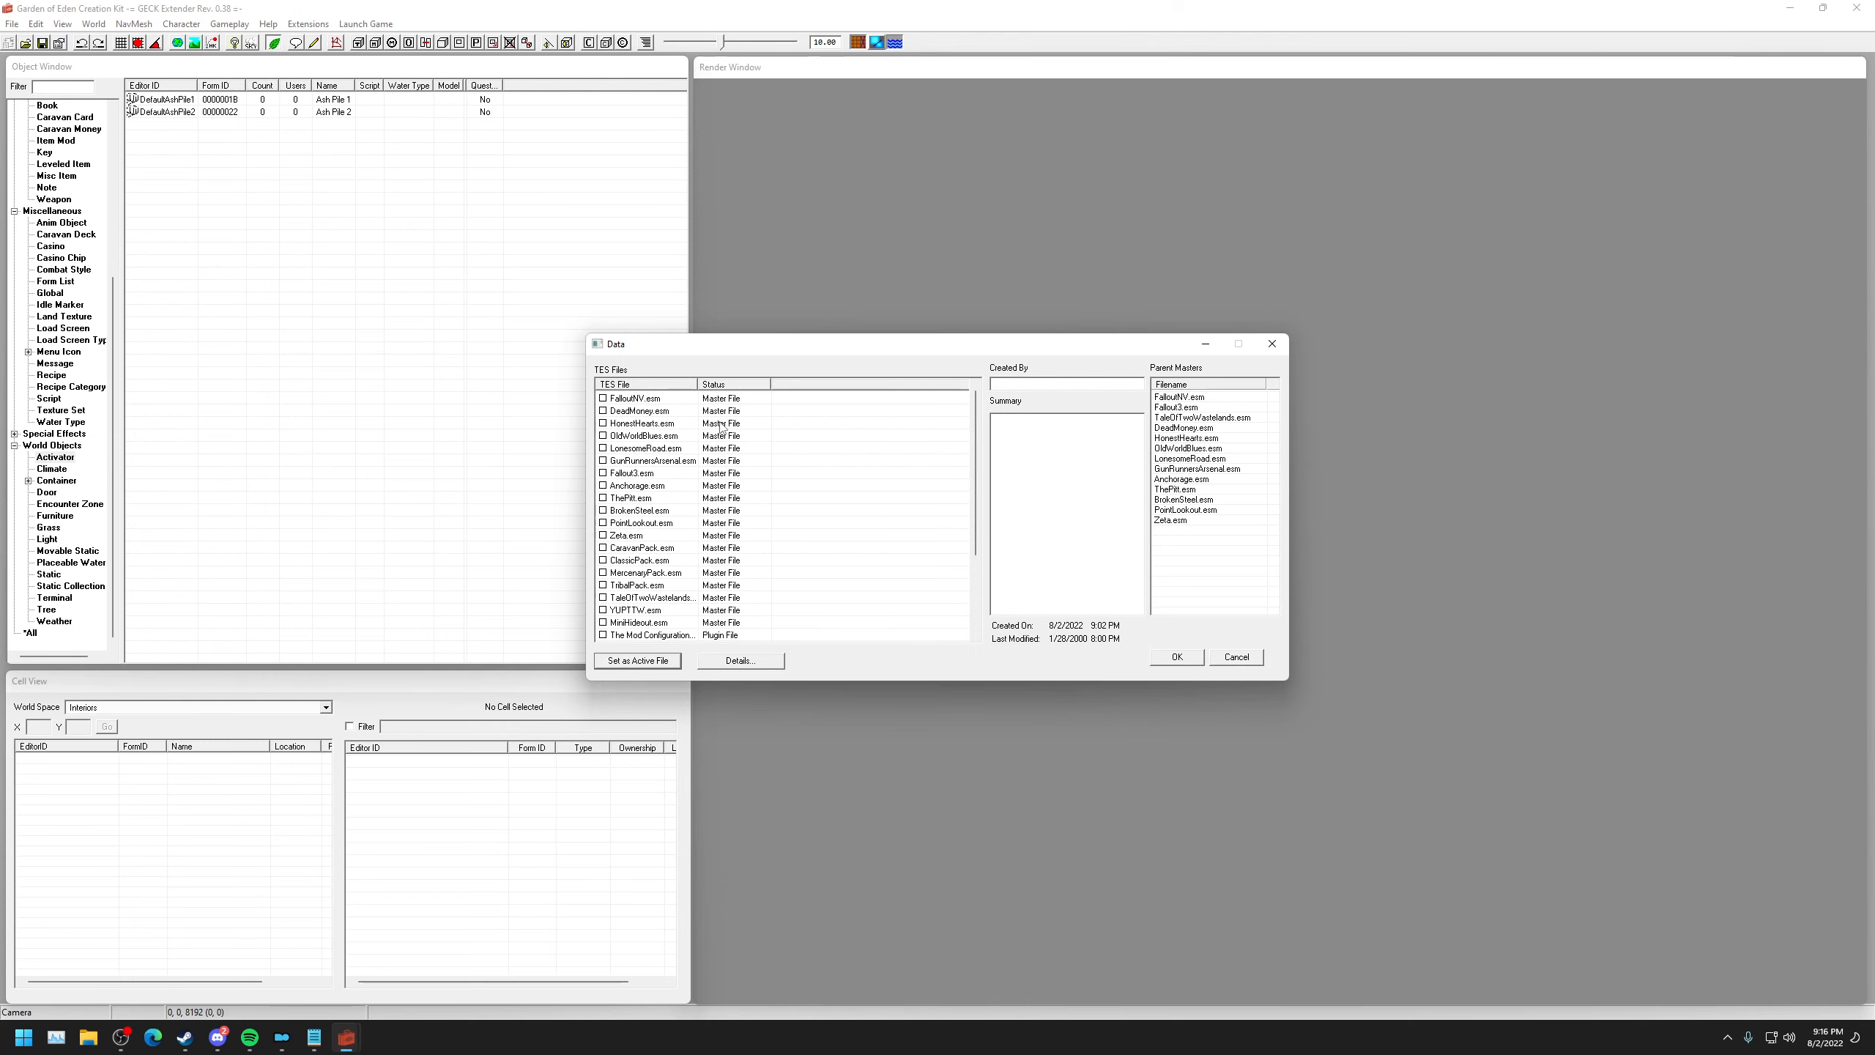
{"action": "double_click", "coordinate": [642, 399]}
{"action": "double_click", "coordinate": [643, 412]}
{"action": "left_click", "coordinate": [659, 436]}
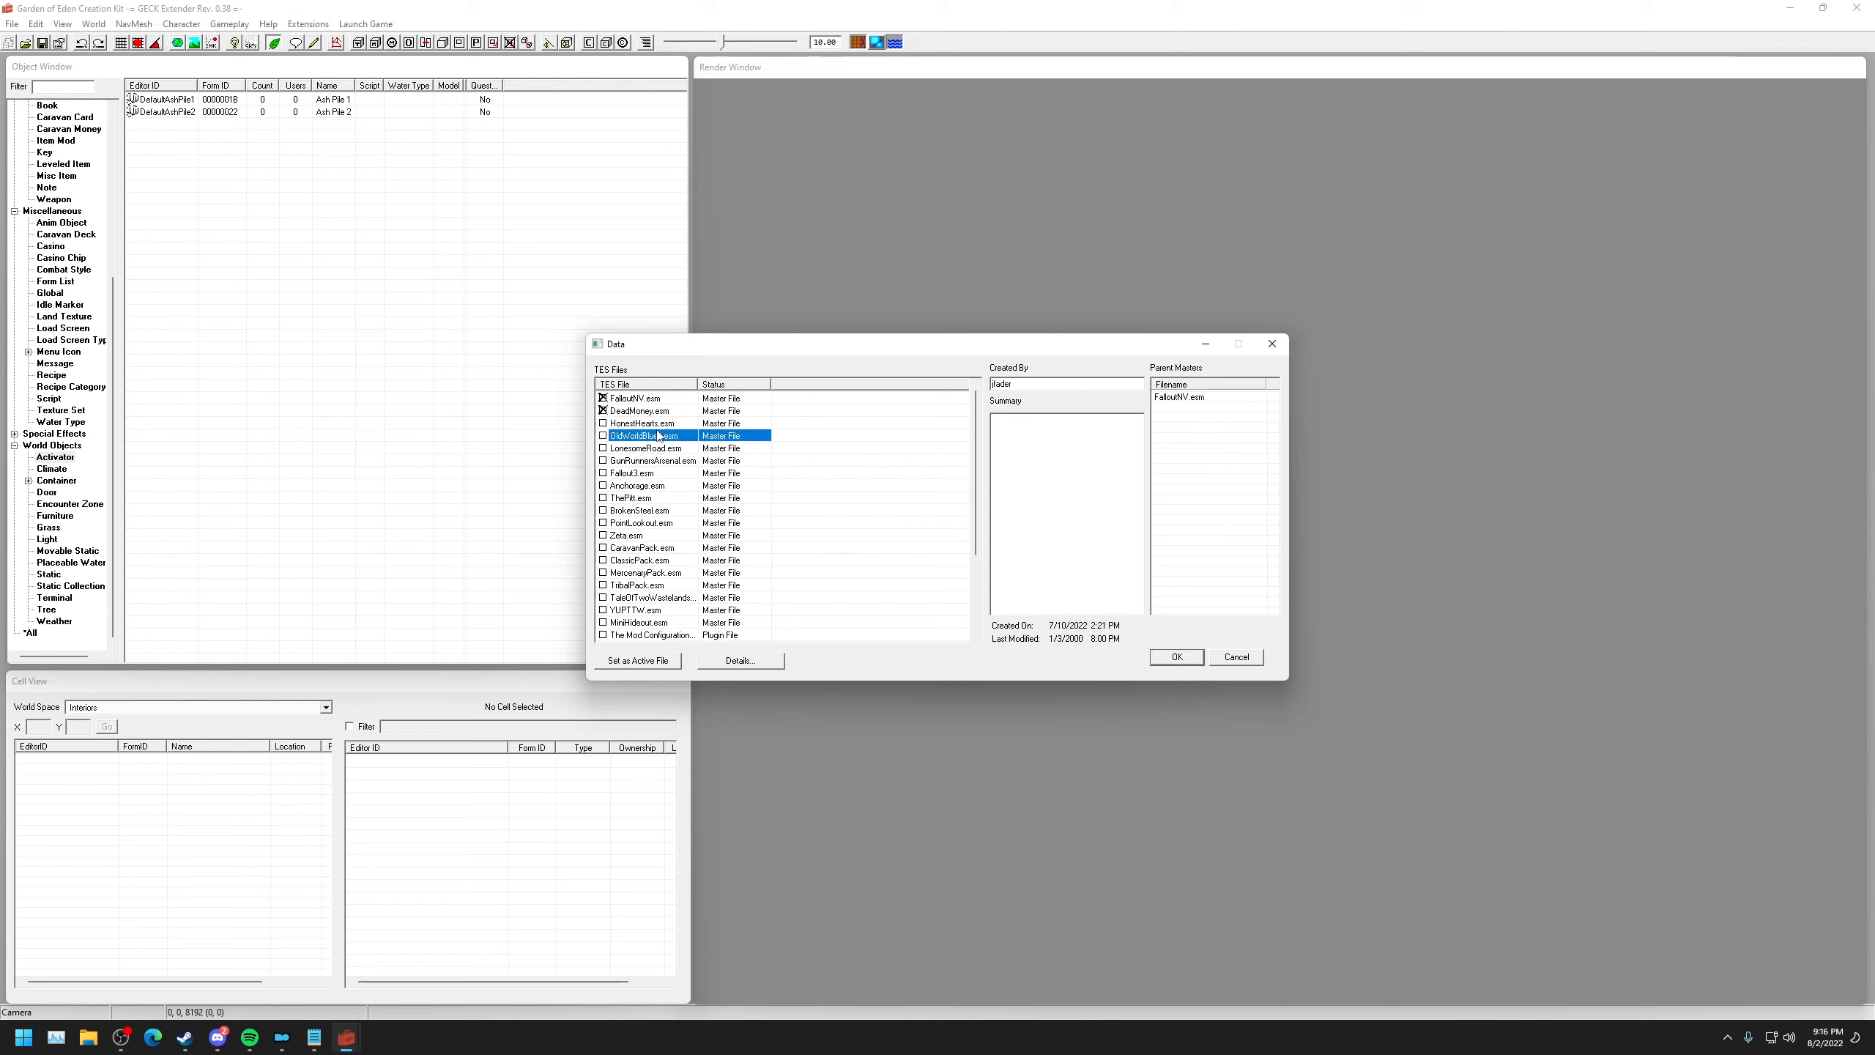
{"action": "double_click", "coordinate": [661, 423]}
{"action": "double_click", "coordinate": [666, 436]}
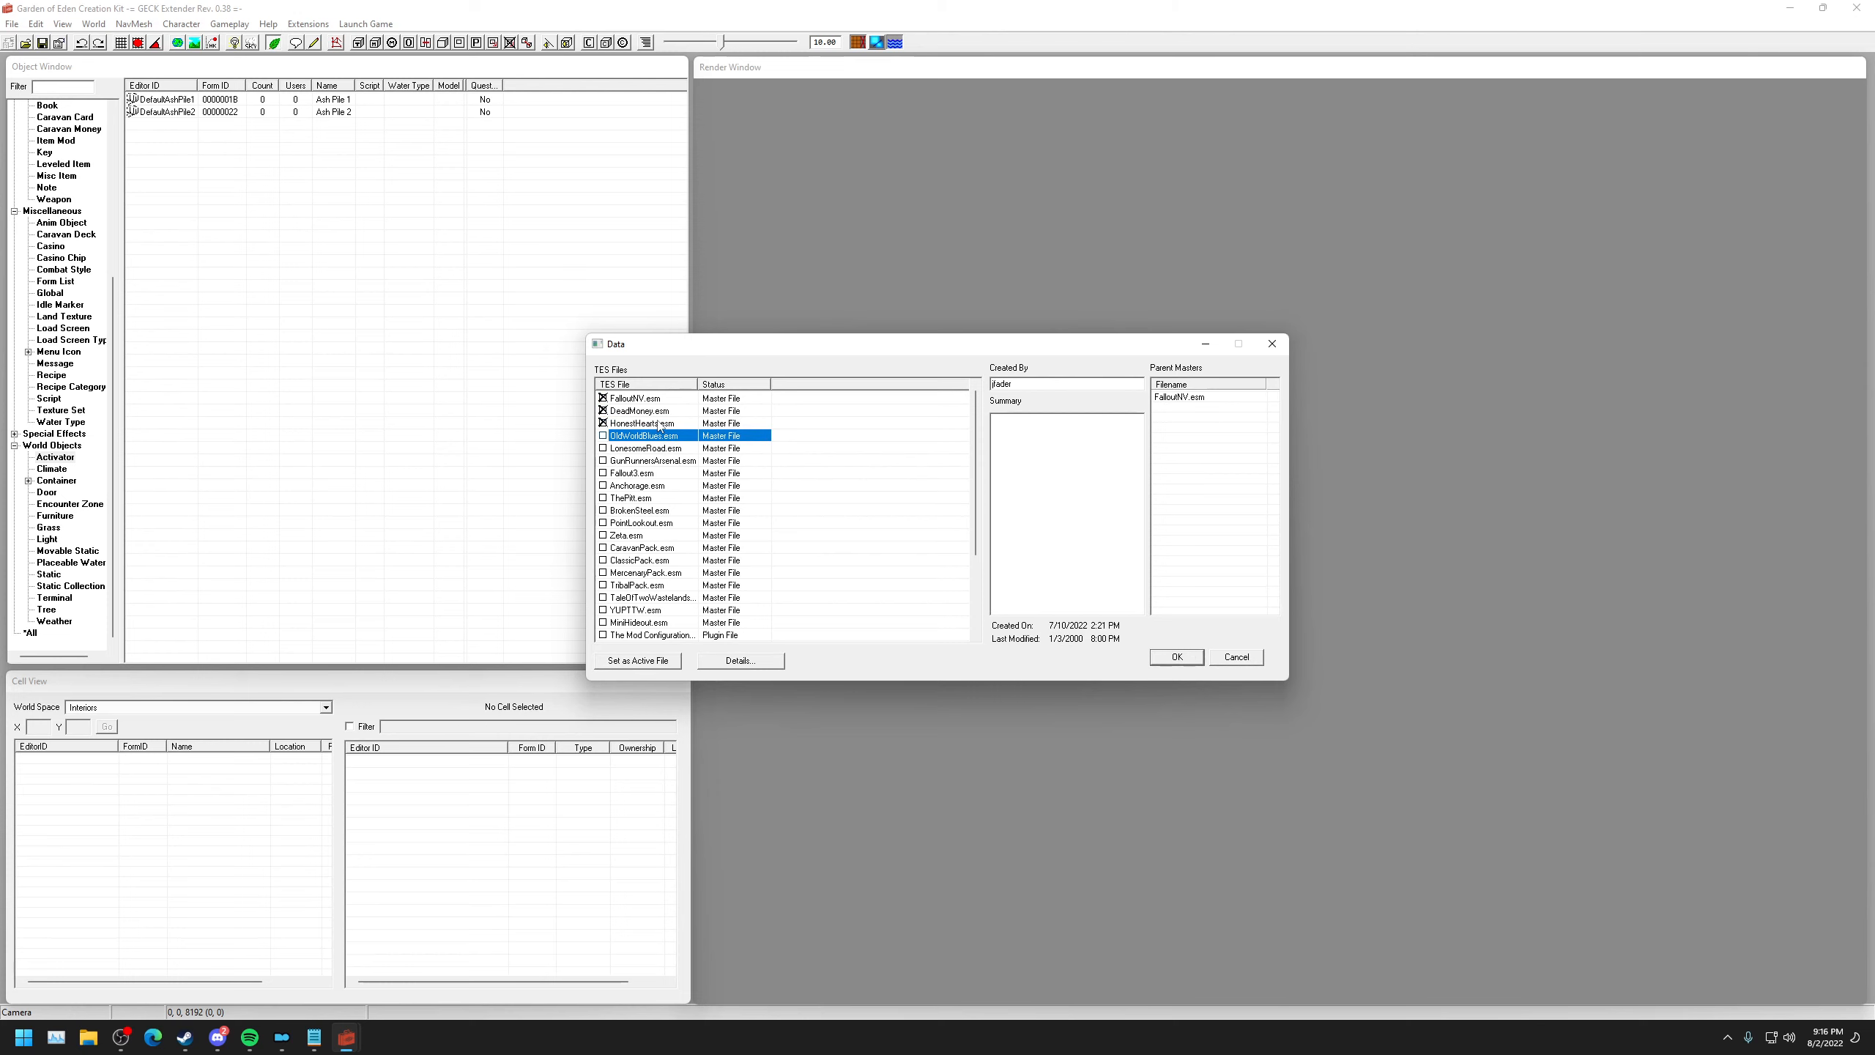